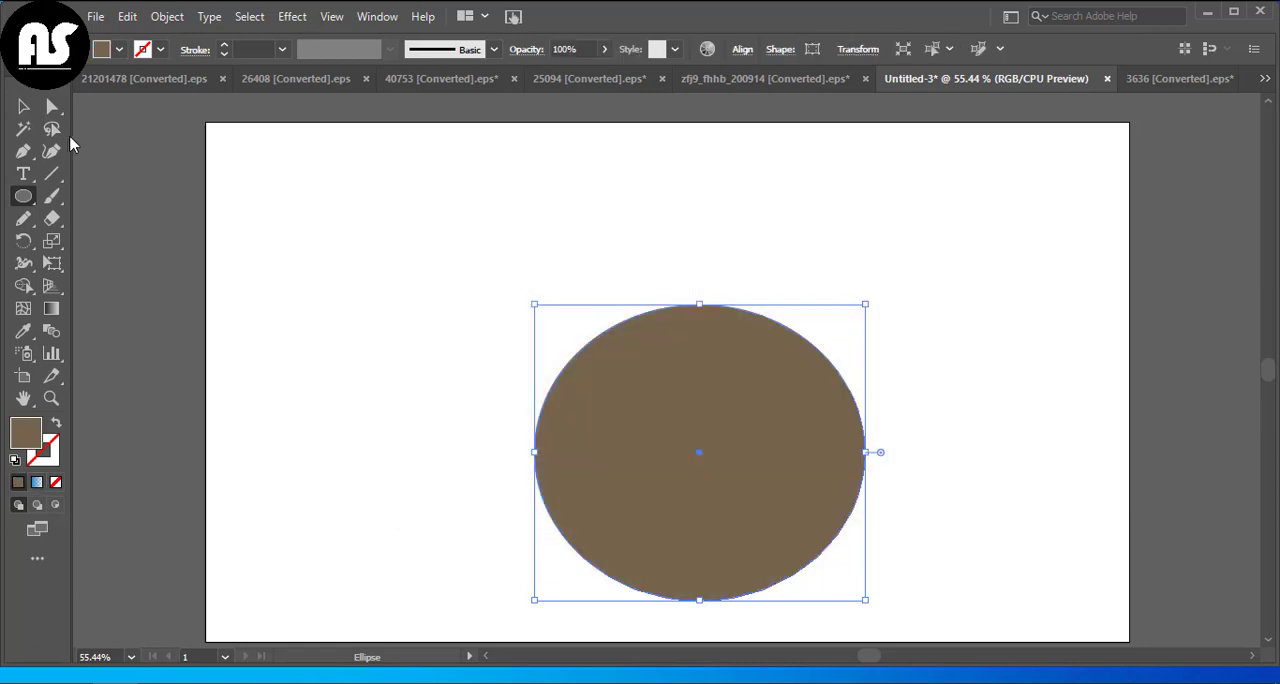
Fill the large ellipse with brown #93744E and move it slightly up and left on the artboard
double_click(30, 445)
left_click(506, 326)
left_click(837, 232)
left_click(23, 107)
left_click_drag(687, 469, 660, 447)
left_click(430, 350)
Draw a rectangle covering the upper half of the brown ellipse and adjust its position over it
left_click_drag(23, 196, 80, 197)
left_click_drag(501, 267, 882, 413)
left_click(22, 107)
left_click_drag(715, 350, 697, 350)
left_click_drag(662, 367, 662, 379)
left_click(661, 235)
left_click_drag(662, 379, 663, 358)
Subtract the rectangle from the ellipse with Pathfinder's Minus Front and slightly enlarge the remaining half shell
left_click_drag(920, 206, 380, 575)
left_click(377, 16)
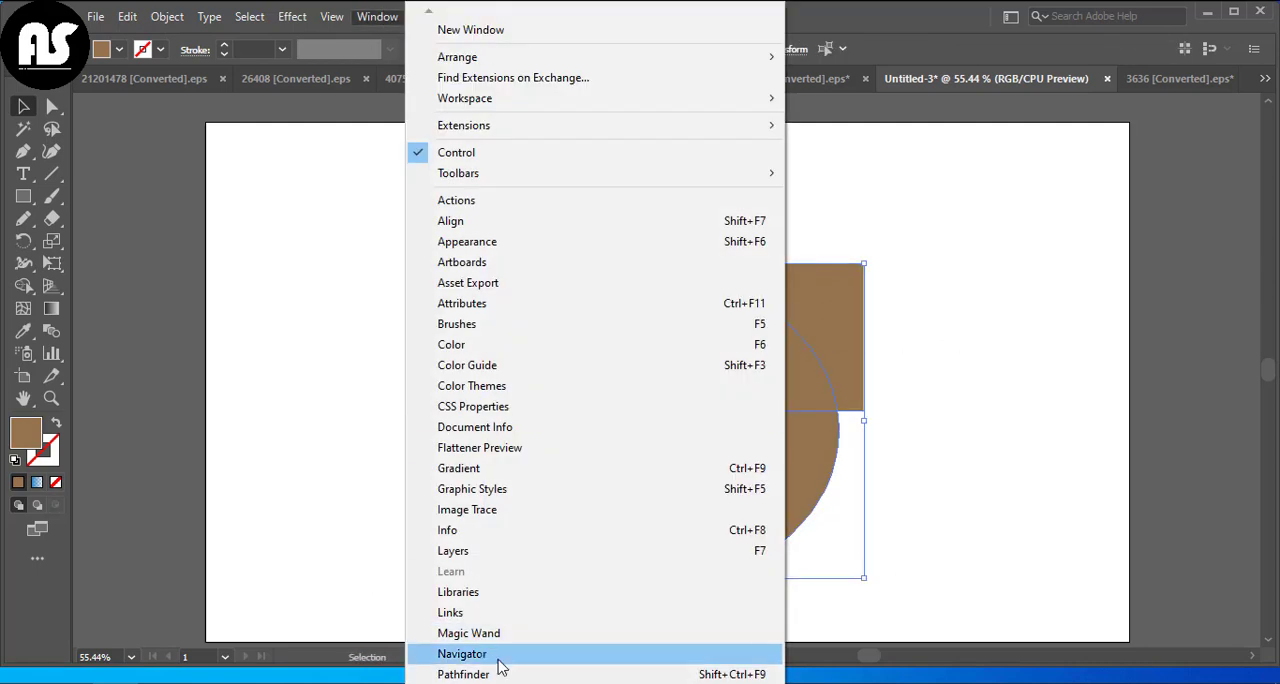
left_click(500, 671)
left_click_drag(868, 224, 1059, 169)
left_click(992, 209)
left_click_drag(838, 410, 846, 396)
left_click(954, 417)
Draw a flat ellipse across the shell's open top as the rim and fill it with darker brown #93632E
left_click_drag(23, 196, 80, 244)
left_click_drag(499, 371, 843, 408)
double_click(18, 445)
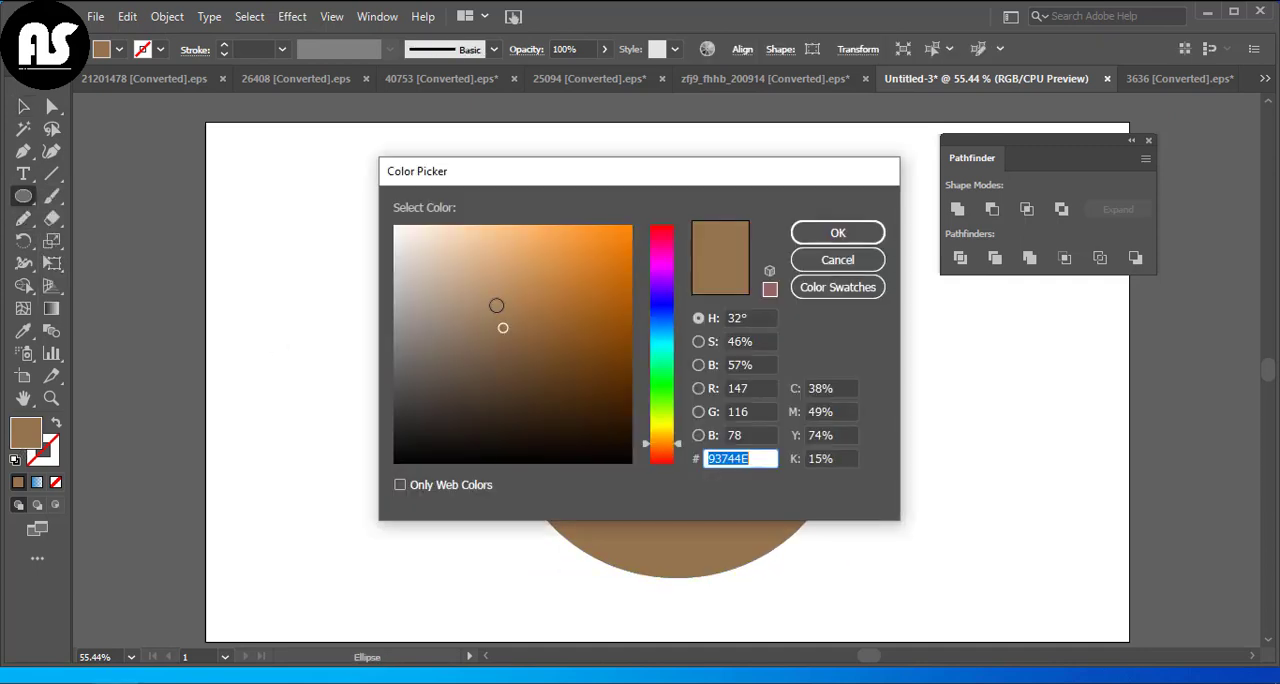
left_click(535, 320)
left_click(838, 232)
left_click_drag(1032, 148, 1152, 117)
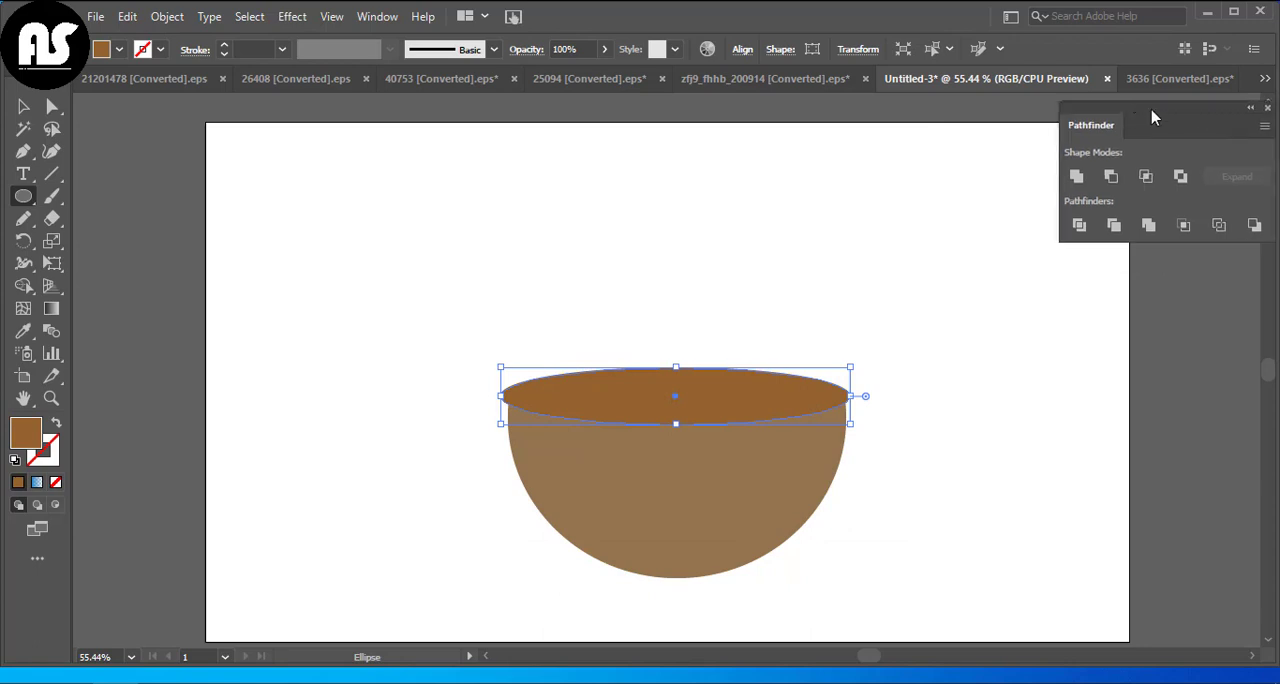
Pull the rim ellipse's side anchors inward with the Curvature tool to match the shell's upper corners
scroll(214, 297, "up", 1)
scroll(640, 375, "up", 1)
scroll(637, 389, "down", 1)
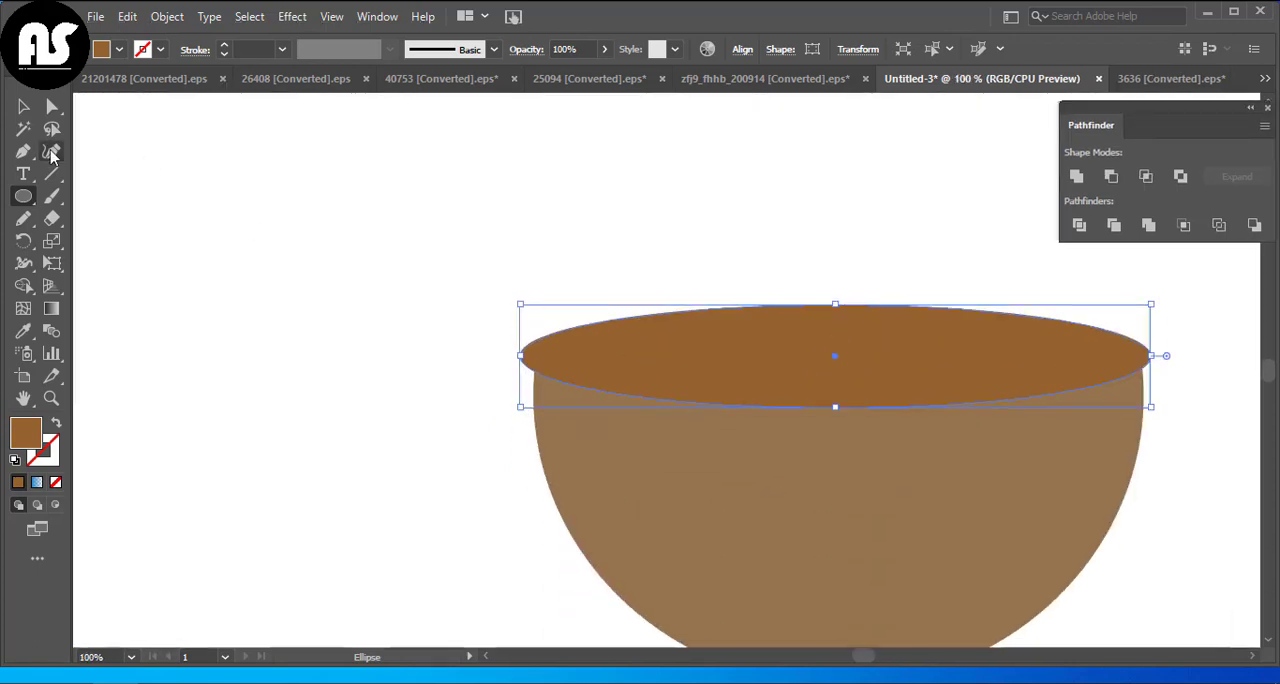
left_click(53, 152)
left_click_drag(522, 360, 537, 359)
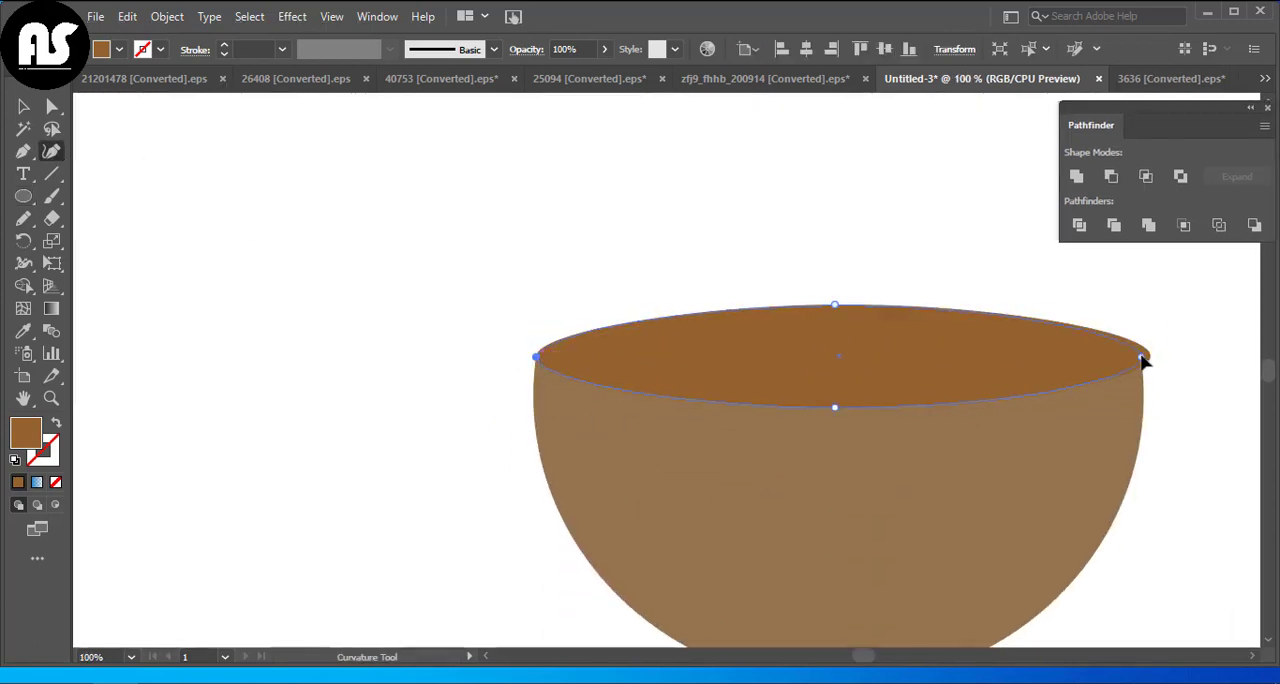
left_click_drag(1141, 357, 1145, 365)
left_click(24, 107)
Create a slightly smaller copy of the rim ellipse inside it and fill it with light grey #D6D3D0
left_click(658, 373)
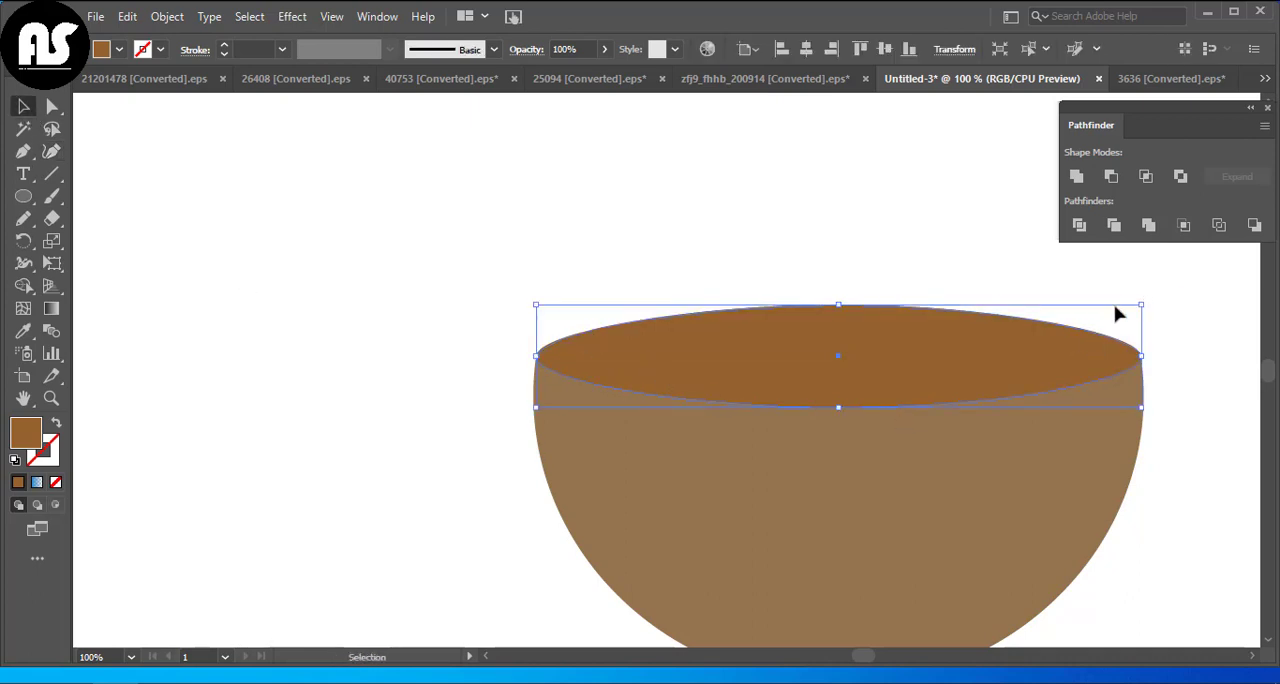
left_click_drag(1141, 305, 1102, 319)
double_click(26, 432)
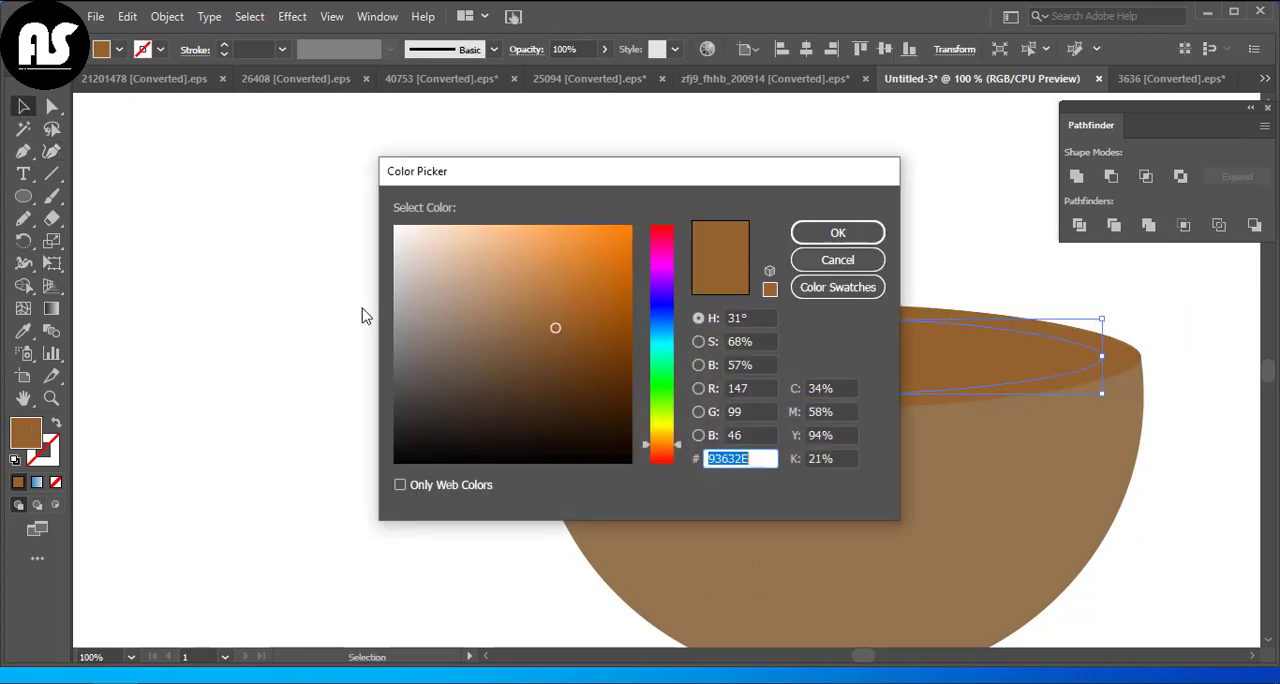
mouse_move(443, 364)
left_mouse_down()
mouse_move(400, 297)
mouse_move(401, 263)
left_mouse_up()
left_click(805, 233)
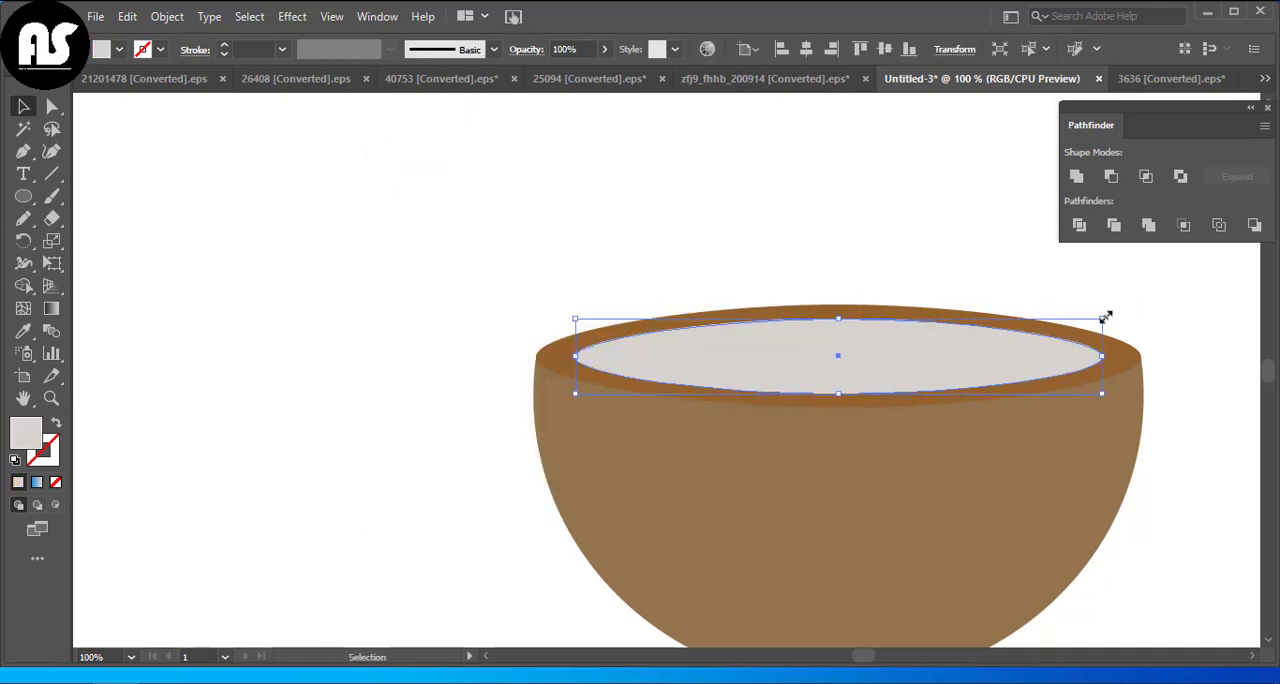
Create a smaller copy of the grey ellipse at its centre and fill it with light mint green
left_click_drag(1105, 317, 1025, 337)
double_click(22, 440)
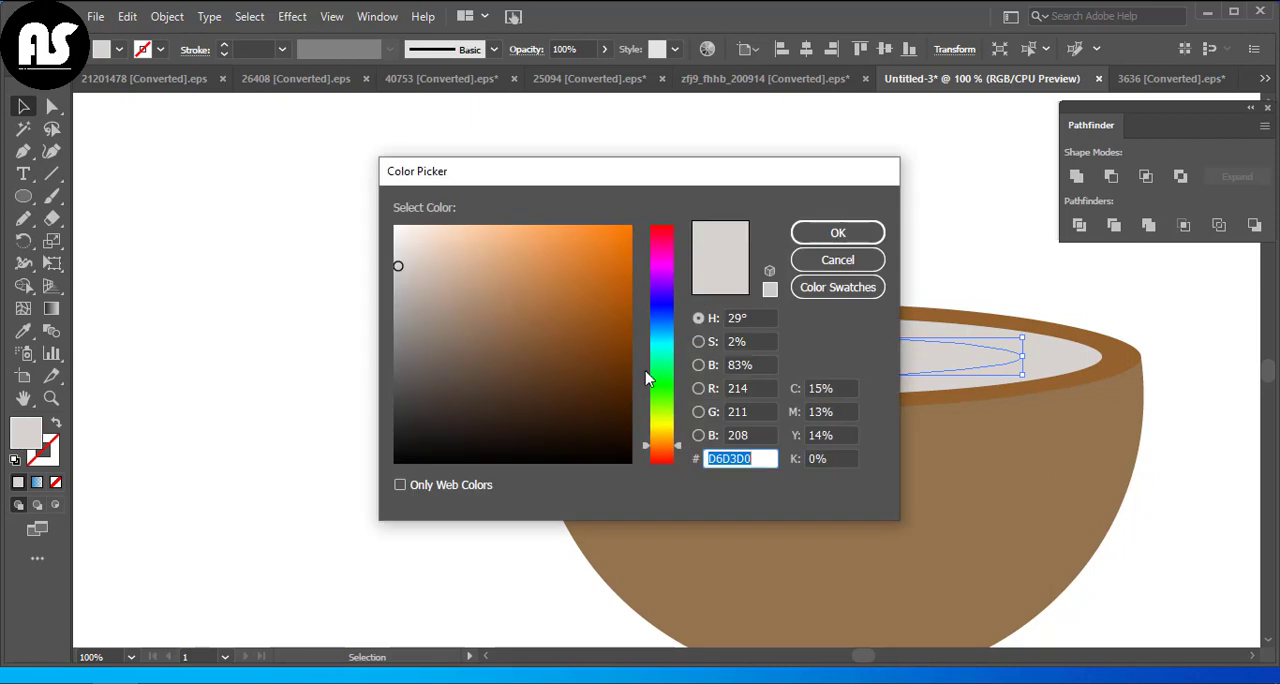
left_click(658, 344)
left_click(471, 243)
left_click(805, 236)
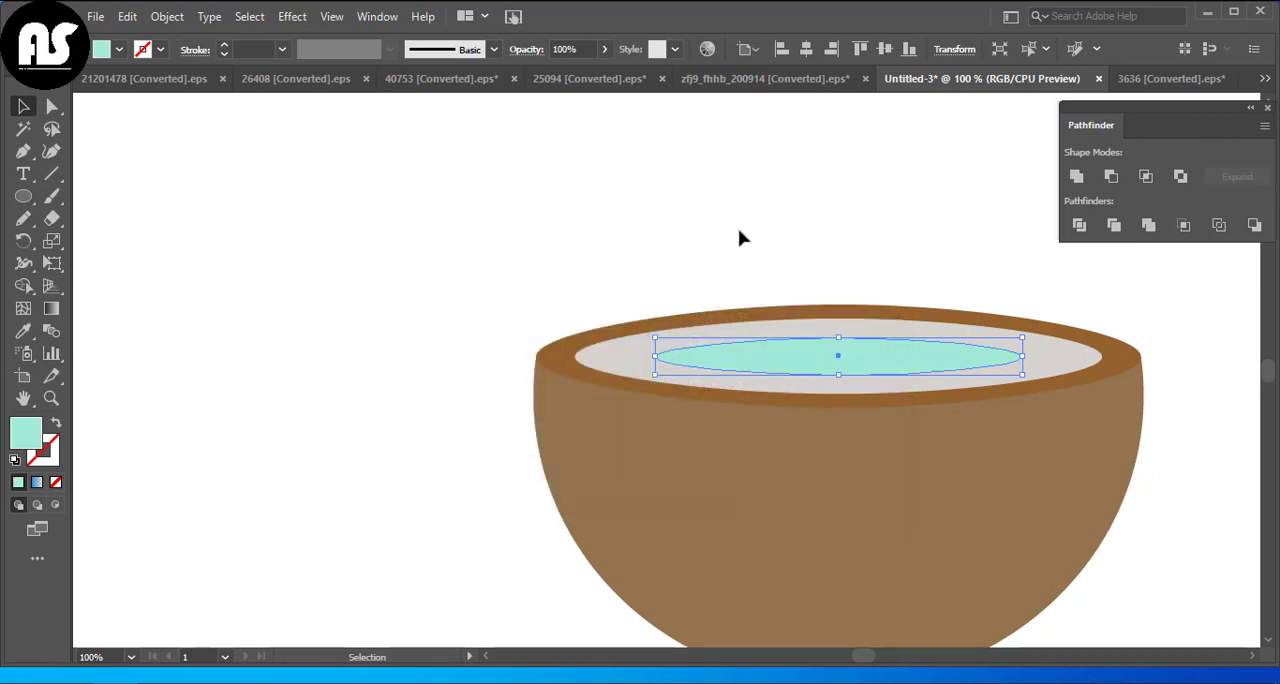
left_click(740, 237)
Change the inner ellipse's fill to a brighter, slightly more saturated mint green
left_click(718, 360)
left_click(531, 256)
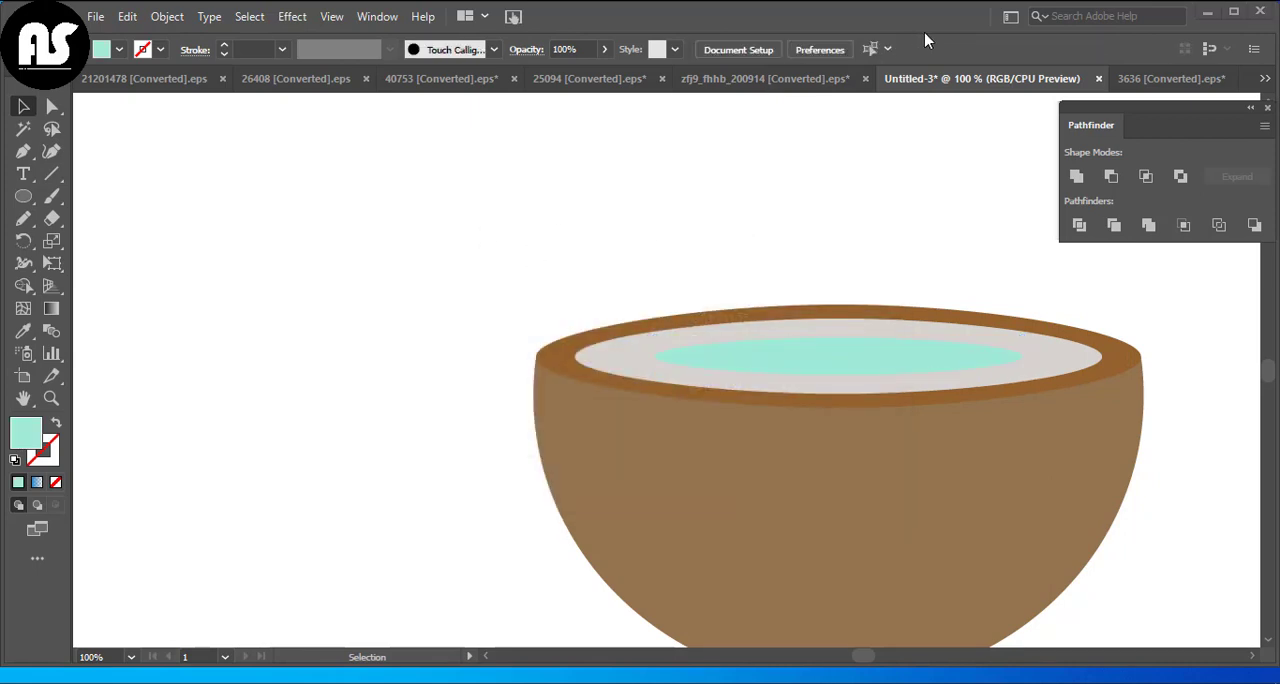
left_click(915, 350)
double_click(25, 432)
left_click(464, 272)
left_click(449, 260)
left_click(483, 239)
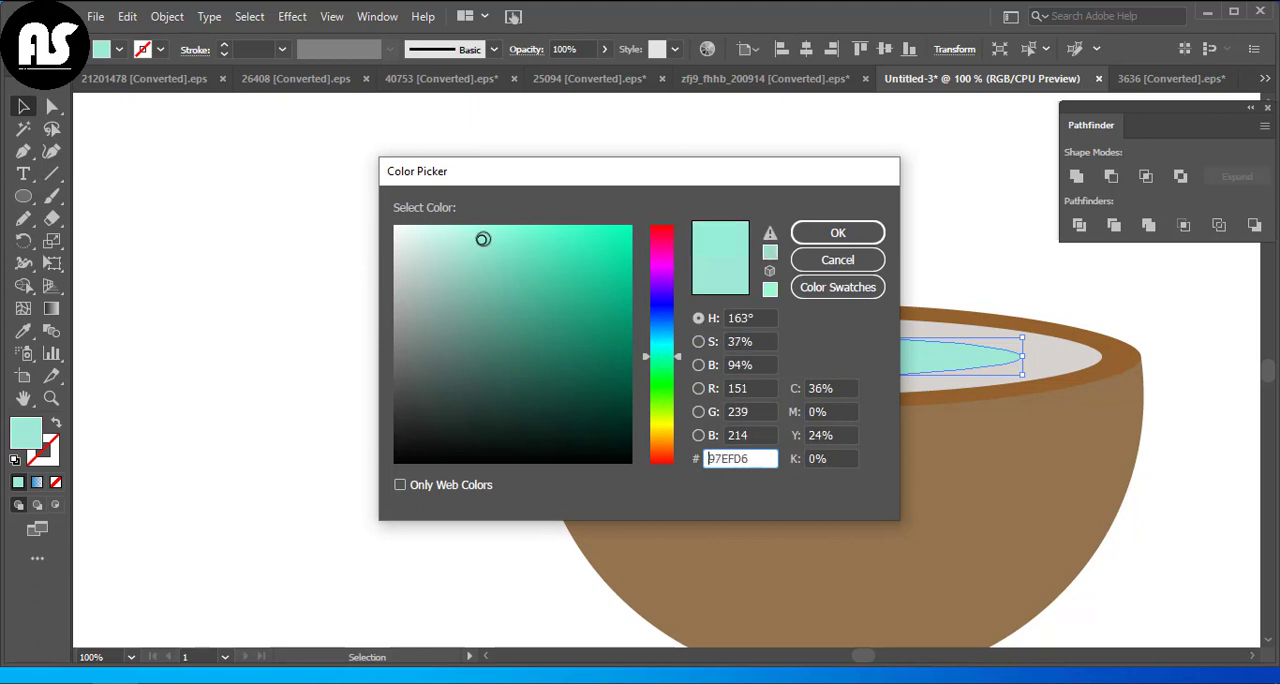
left_click(800, 236)
left_click(560, 257)
Duplicate the mint ellipse and offset the copy slightly downward
key("ctrl+0")
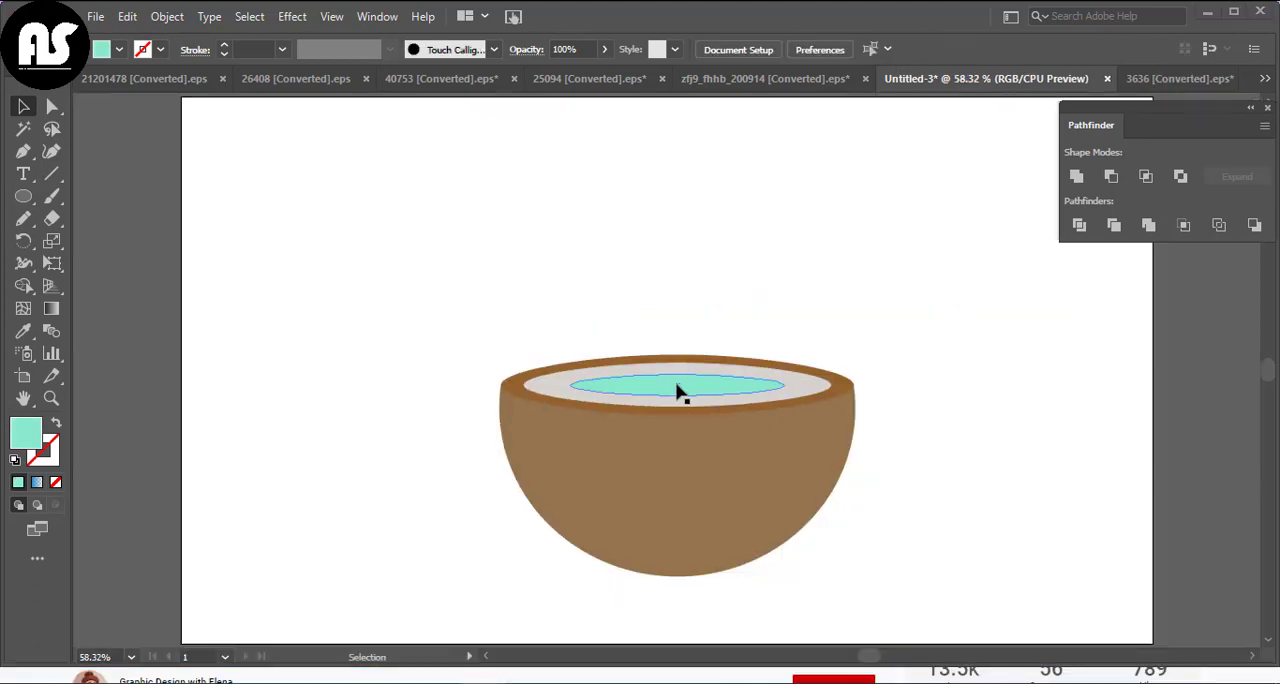
left_click_drag(677, 393, 688, 404)
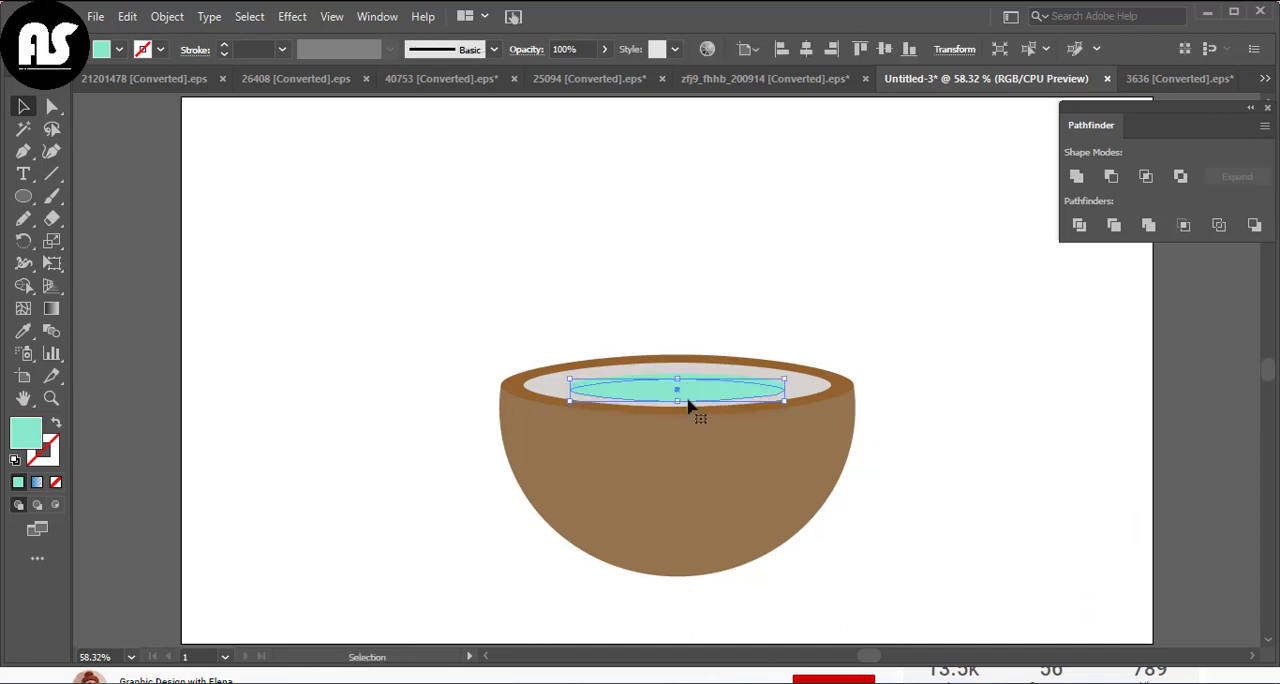
Try to cut the lower mint copy out of the upper mint ellipse with Minus Front, and undo the cut
left_click(626, 378, "shift")
left_click(1111, 177)
left_click(918, 317)
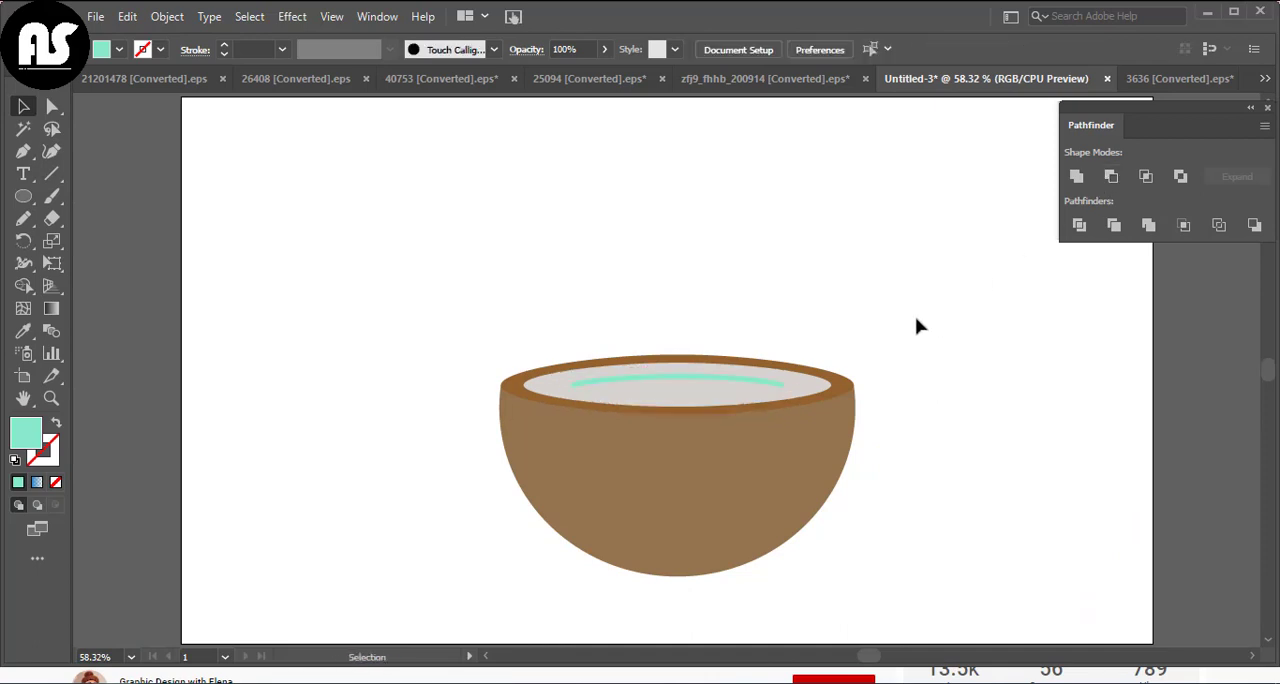
key("ctrl+z")
key("ctrl+z")
Fill the upper ellipse behind the mint copy with a dark green
double_click(26, 432)
left_click(503, 343)
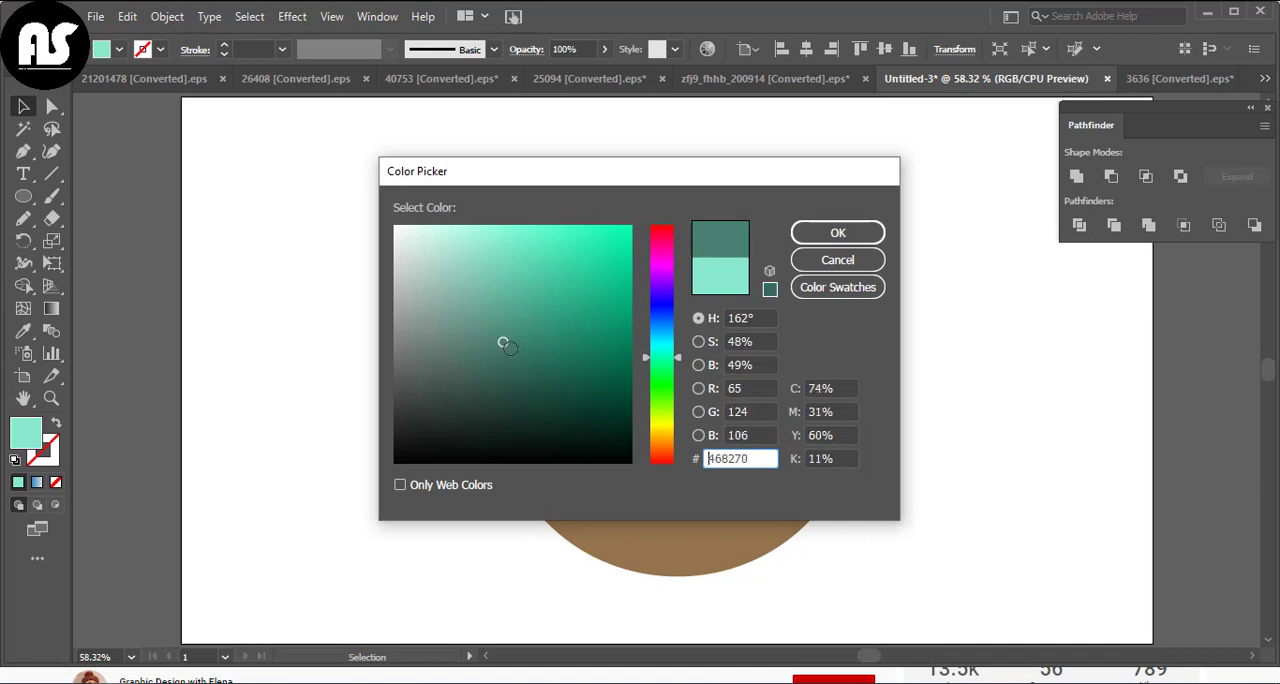
left_click(837, 229)
Lower the dark green ellipse's opacity to 25% to make it a soft shadow
left_click(604, 49)
left_click_drag(602, 74, 574, 76)
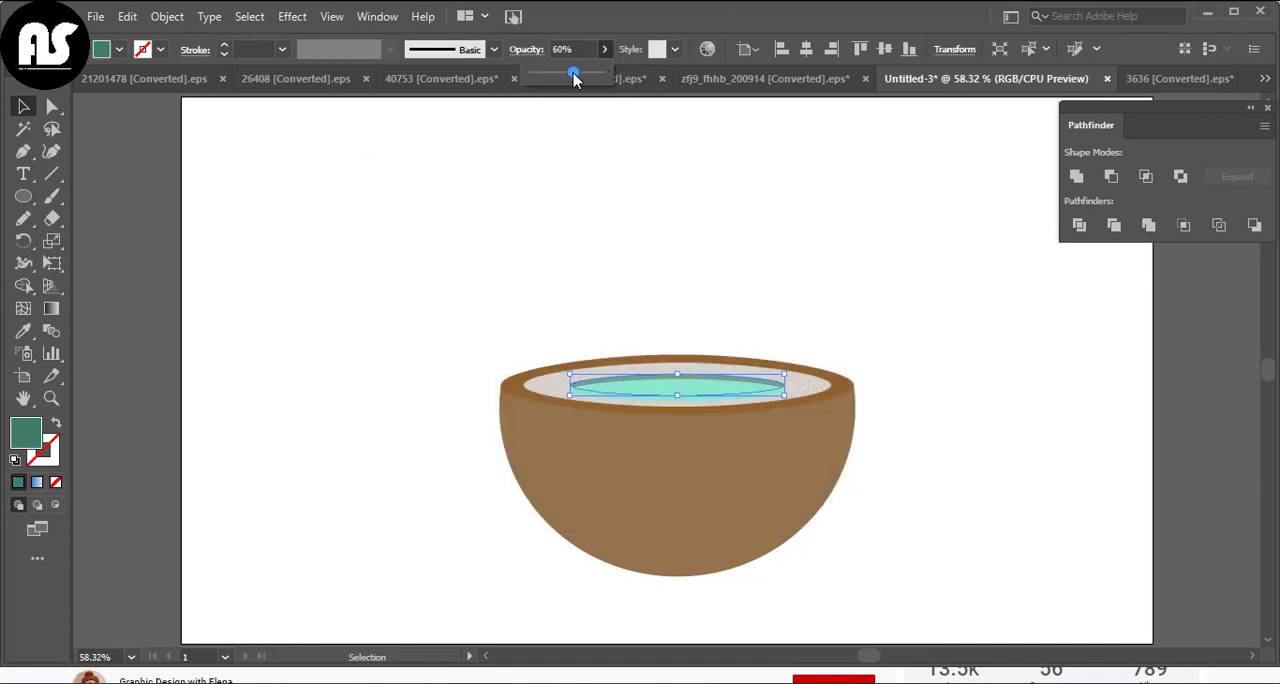
left_click(590, 136)
left_click(604, 49)
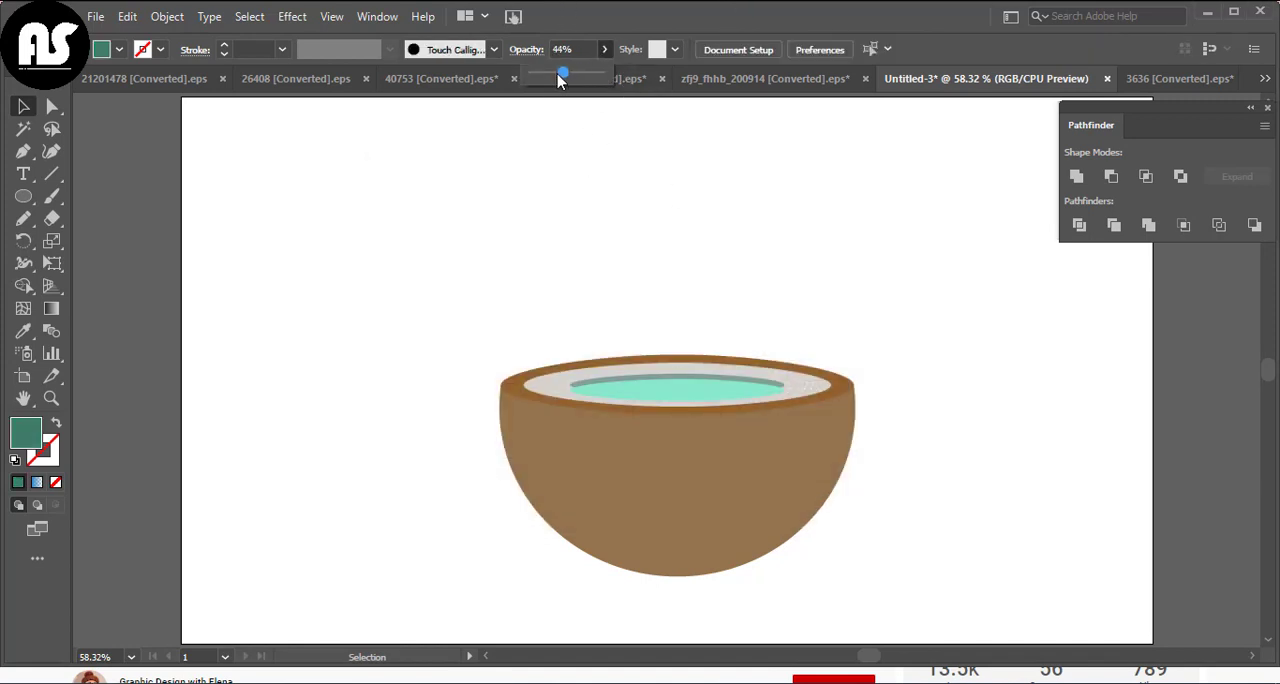
left_click(625, 378)
left_click(604, 50)
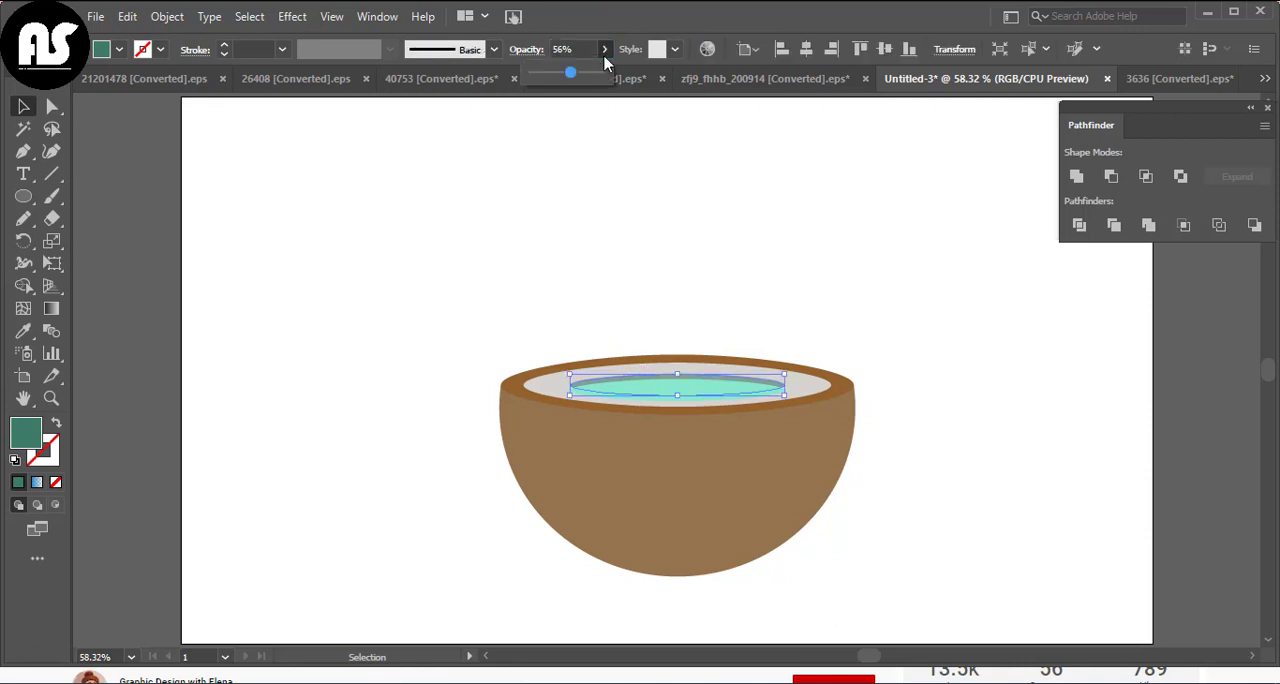
left_click(555, 181)
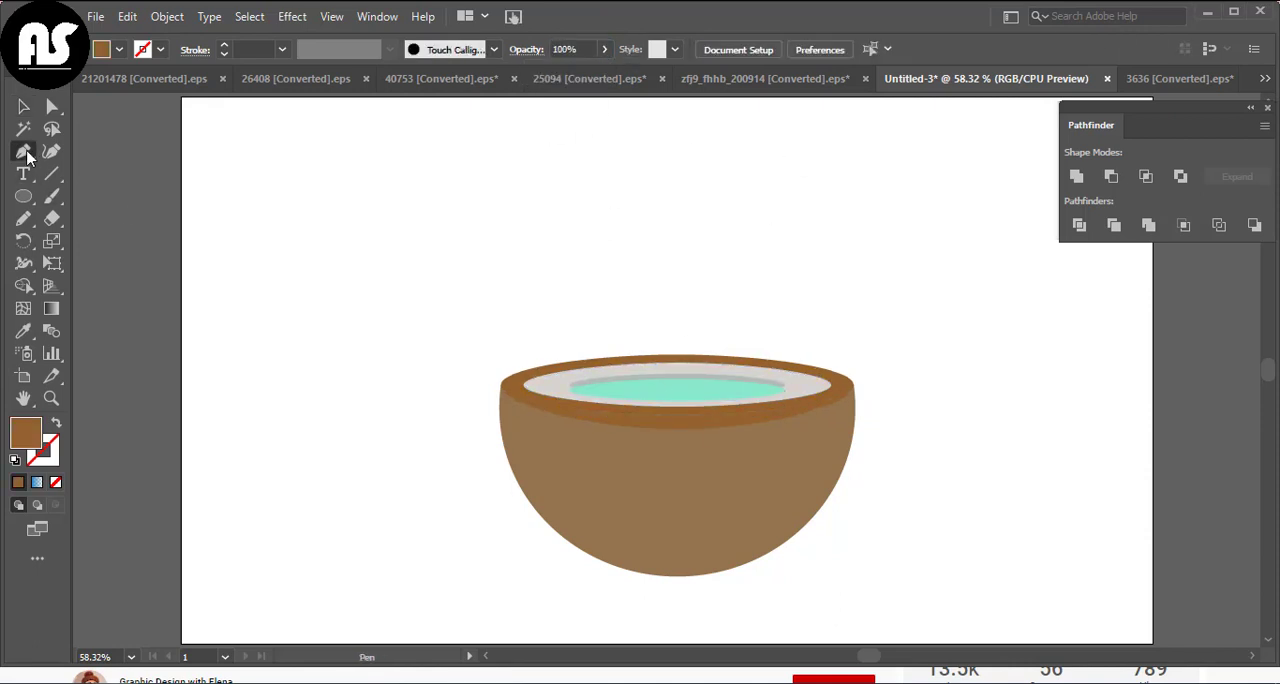
Deepen the rim's front edge downward and draw a closed, tapering curved stripe down the shell's left side with the Pen tool
left_click_drag(570, 412, 573, 428)
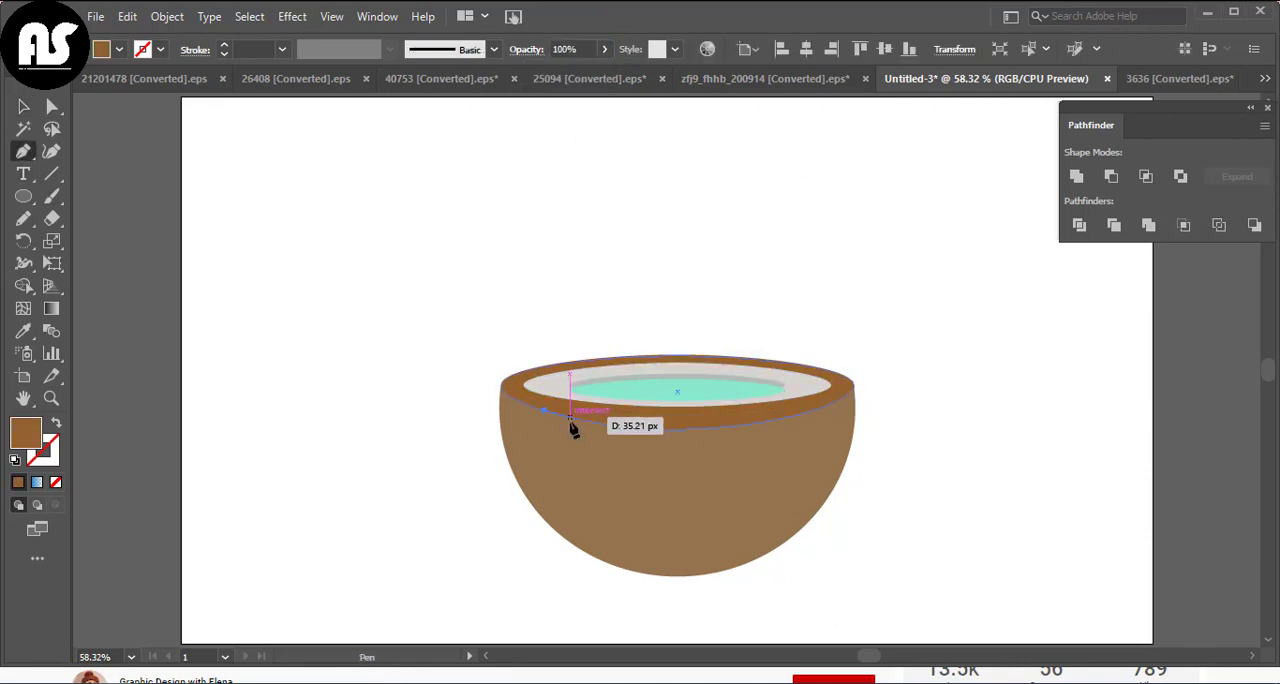
left_click(594, 422)
left_click_drag(688, 595, 643, 553)
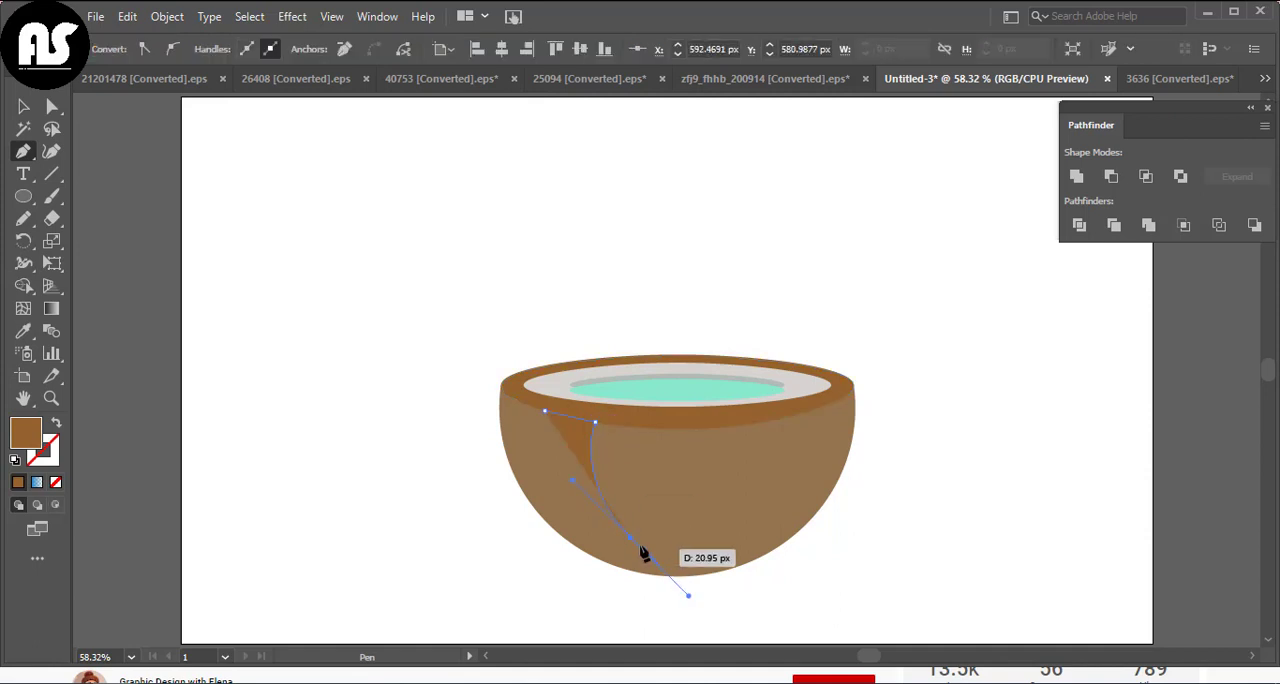
left_click_drag(557, 500, 547, 420)
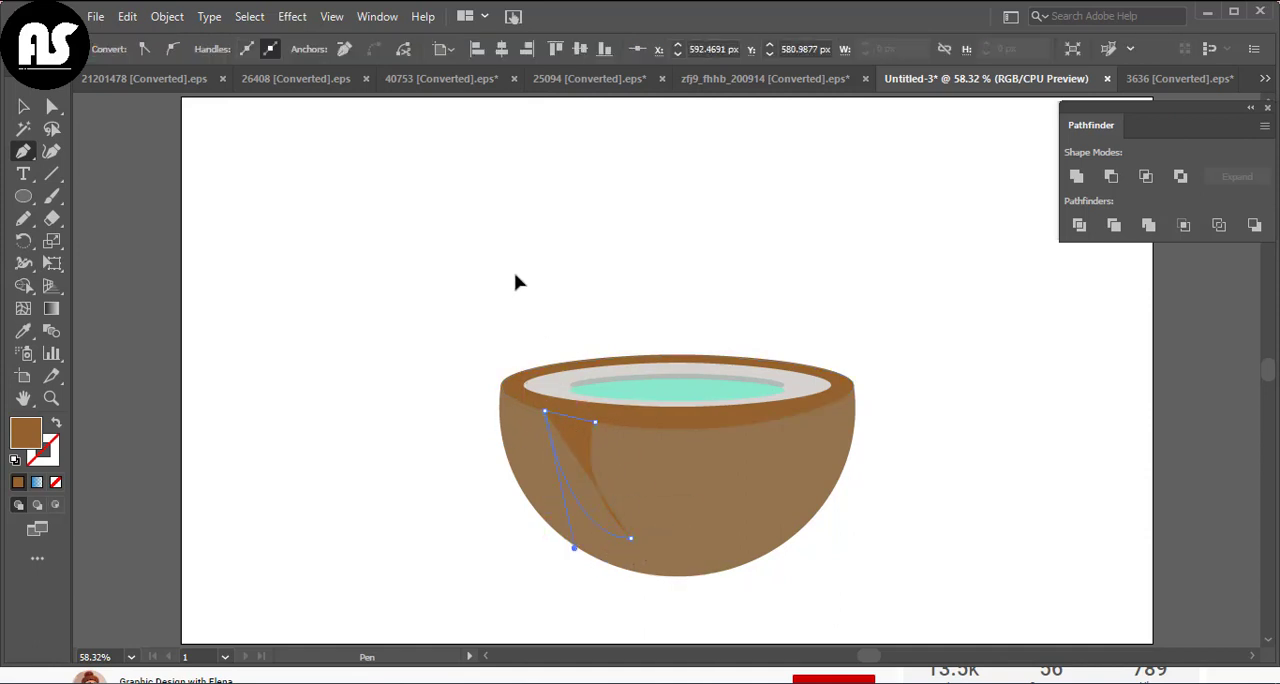
Fill the curved stripe with the deeper brown #964F08 and reselect it
left_click(27, 106)
double_click(20, 445)
left_click_drag(600, 298, 620, 323)
left_click(830, 232)
left_click(401, 440)
left_click(590, 487)
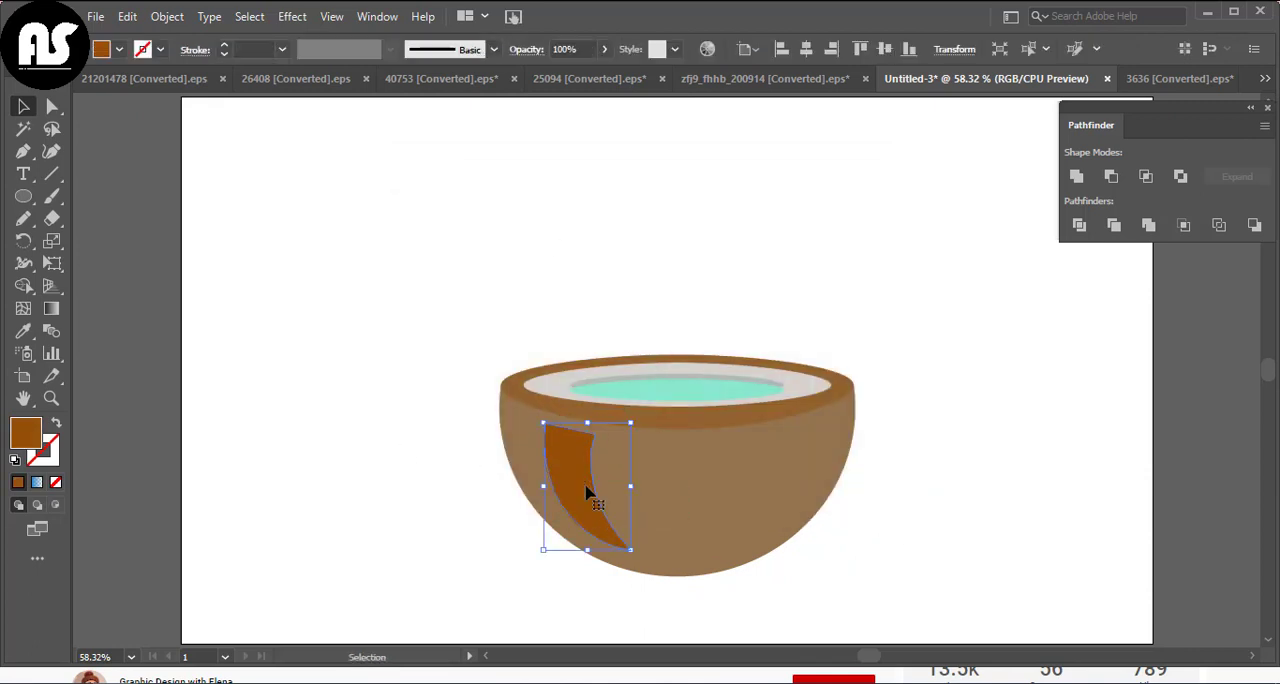
Reshape the stripe with the Curvature tool so its upper corners meet the rim and its tip reaches toward the shell's base
key("ctrl+1")
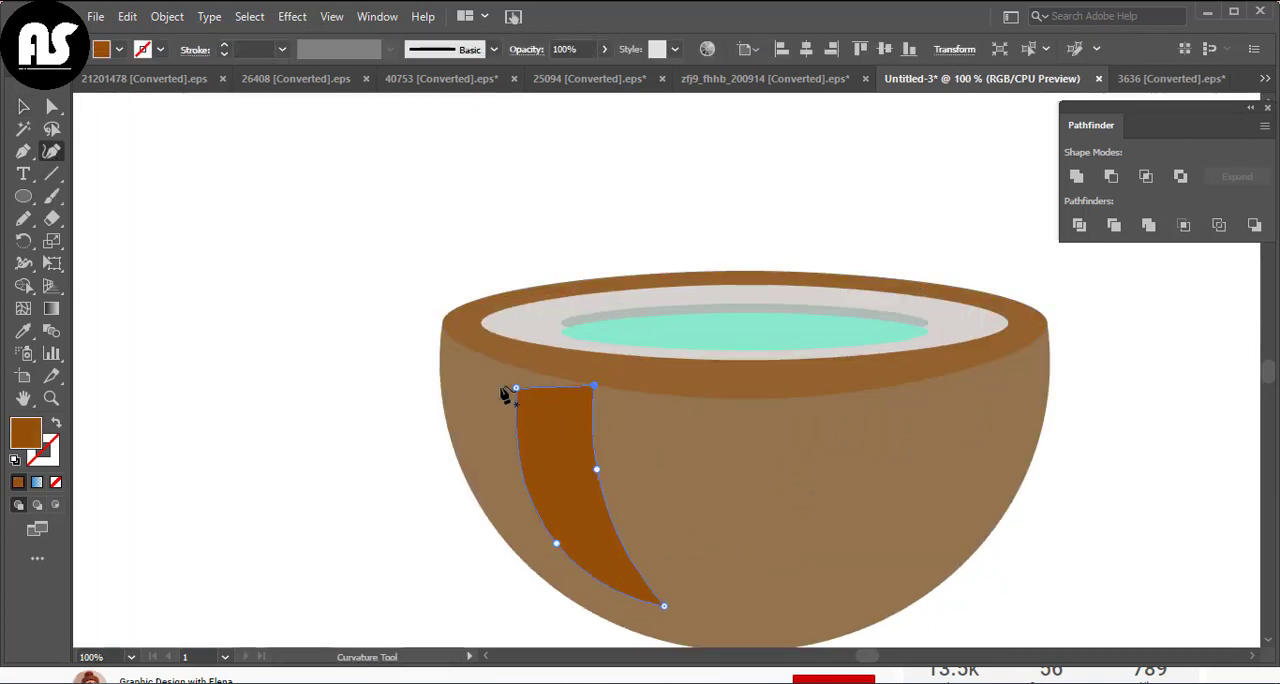
left_click(718, 628)
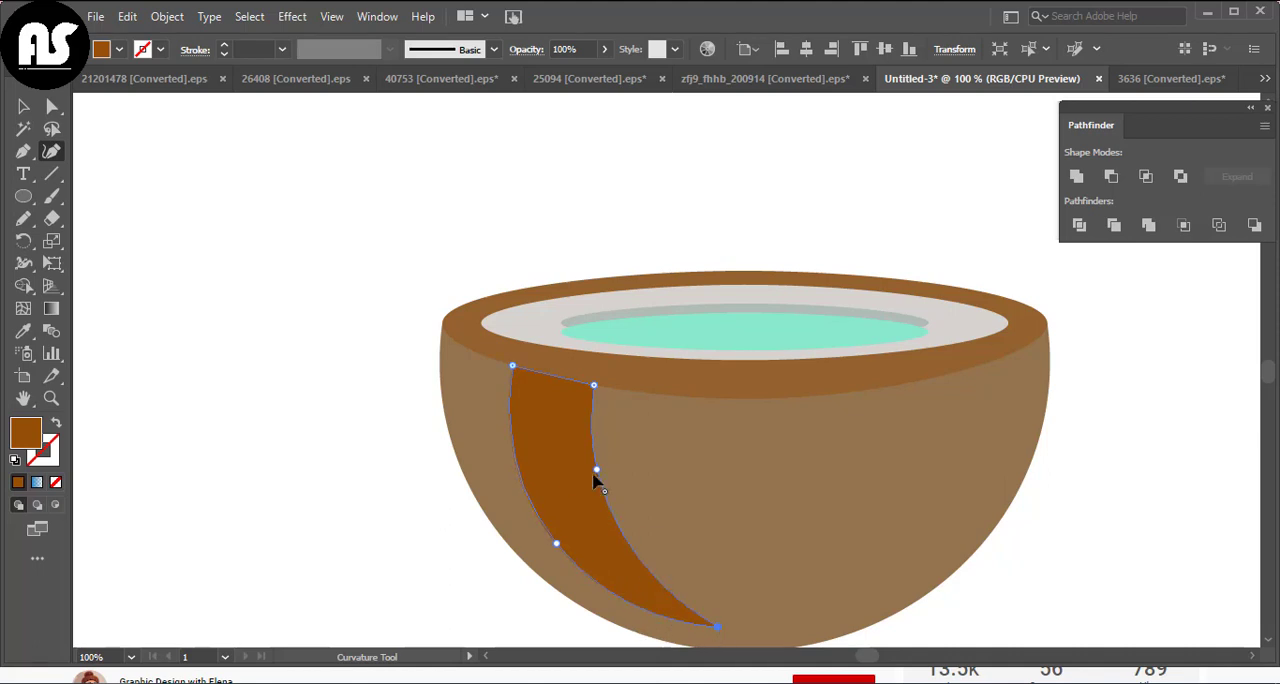
left_click_drag(540, 543, 534, 540)
left_click(23, 107)
left_click(286, 200)
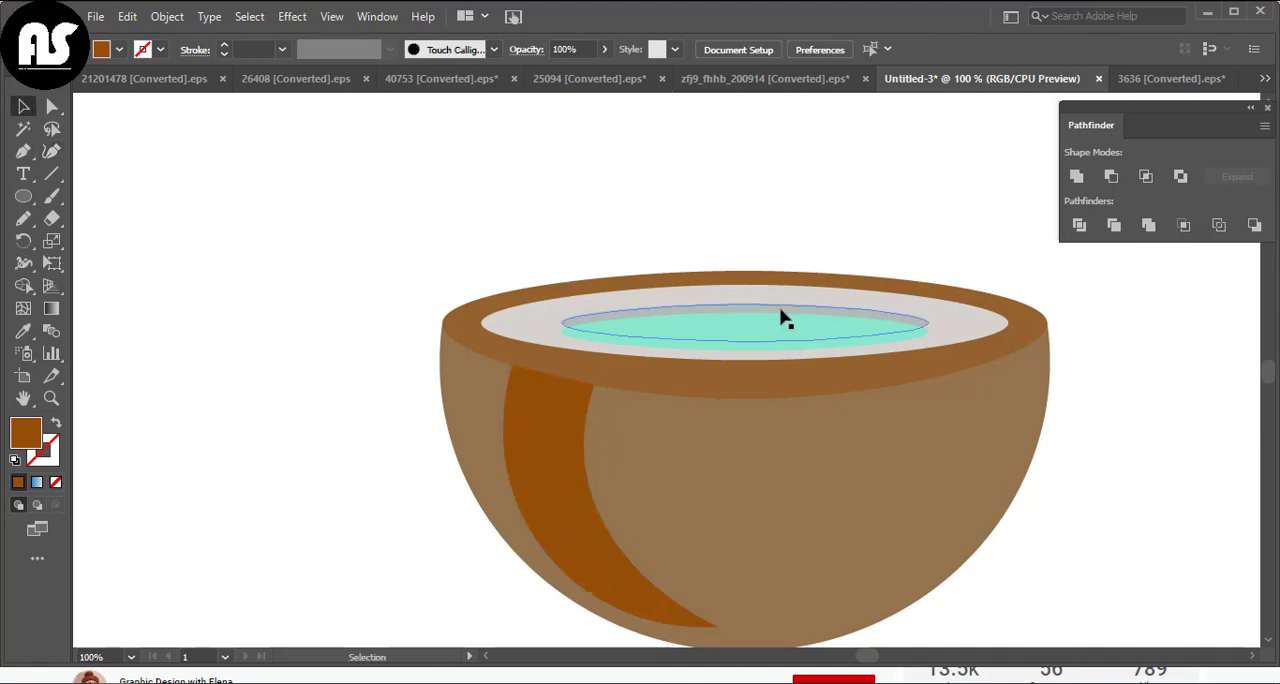
Reshape the translucent shadow ellipse with the Curvature tool, raising its upper edge and lowering its side anchors slightly
left_click(781, 309)
left_click(52, 151)
left_click_drag(560, 323, 569, 327)
left_click_drag(743, 304, 738, 293)
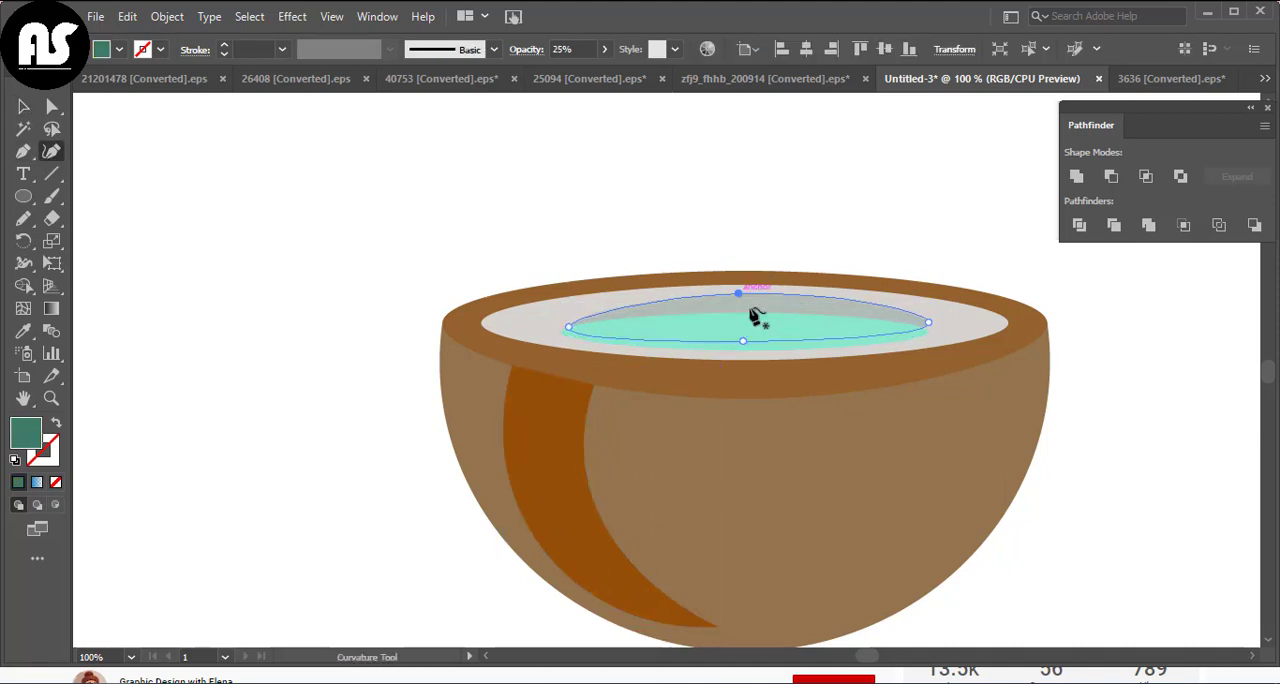
left_click_drag(929, 322, 929, 331)
left_click_drag(739, 294, 736, 289)
left_click(23, 107)
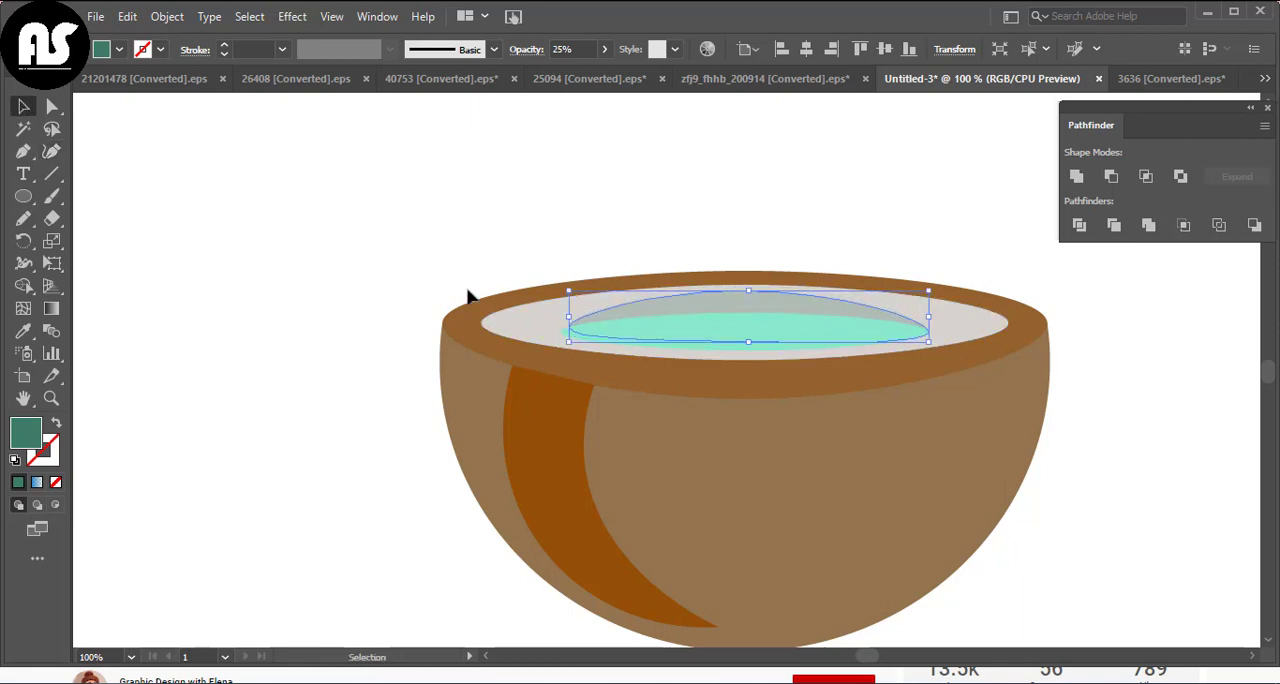
Reshape the mint ellipse with the Curvature tool, aligning its sides with the shadow's ends and raising its upper edge
left_click(469, 290)
left_click(629, 331)
left_click(56, 151)
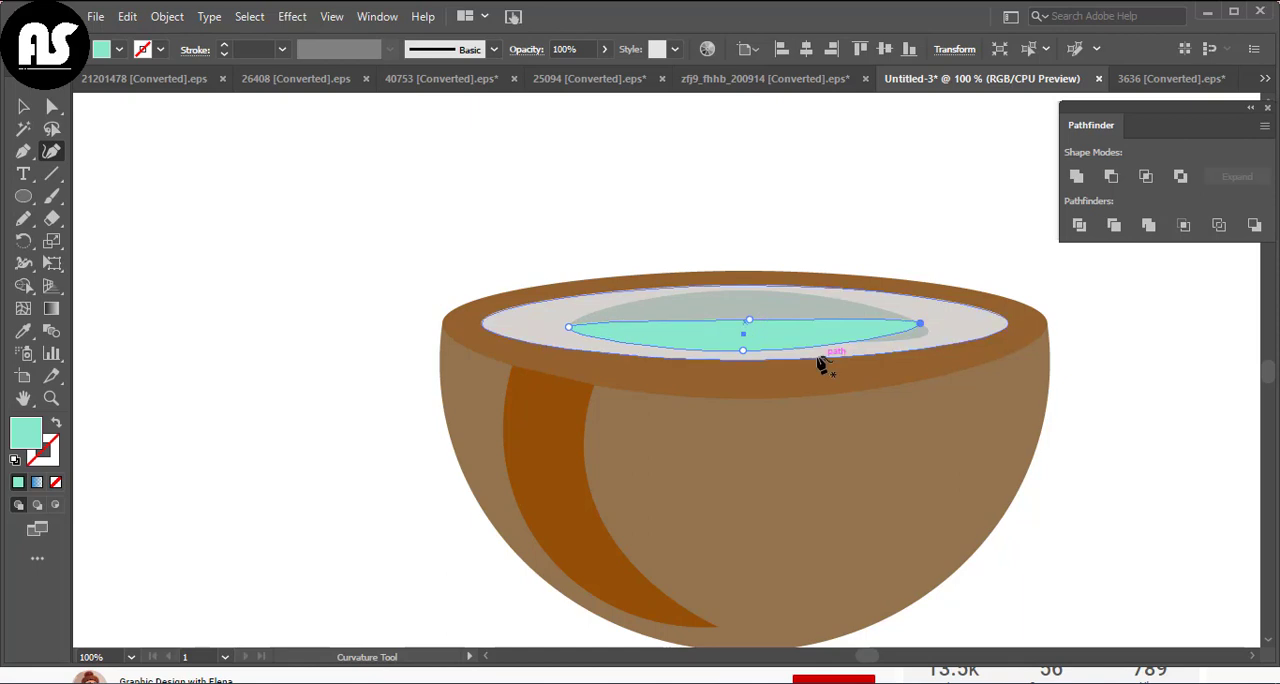
left_click(928, 331)
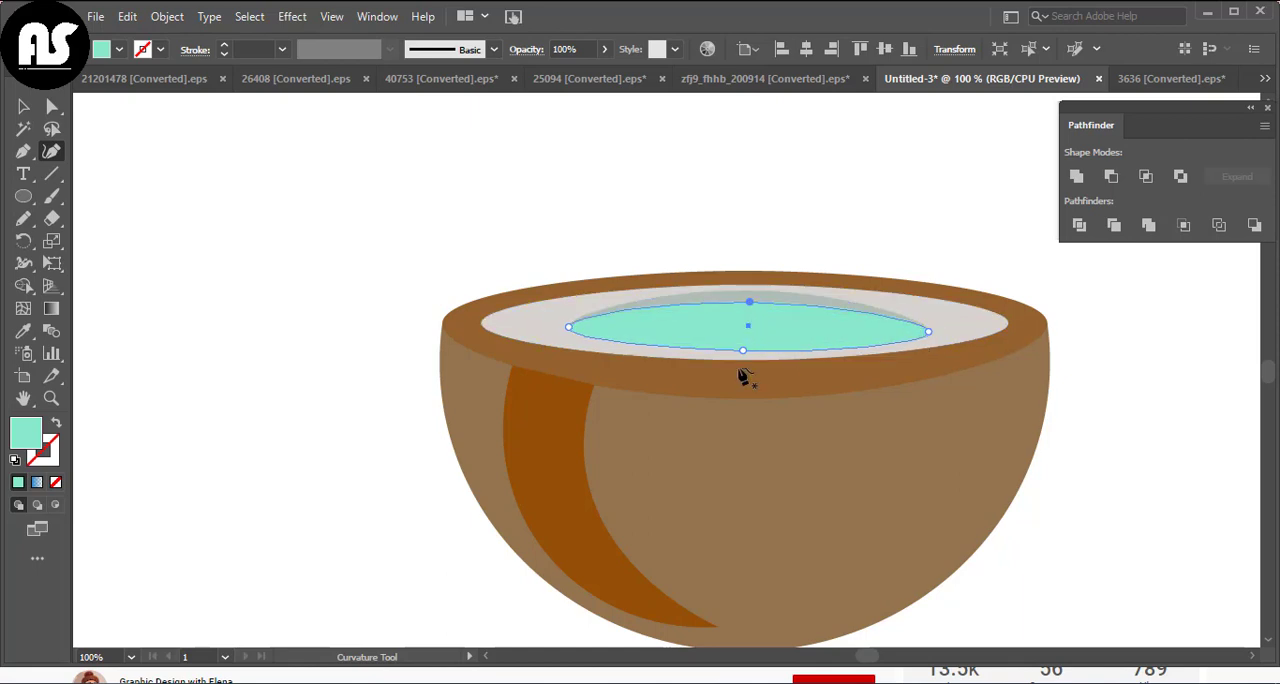
key("v")
left_click(214, 276)
key("ctrl+0")
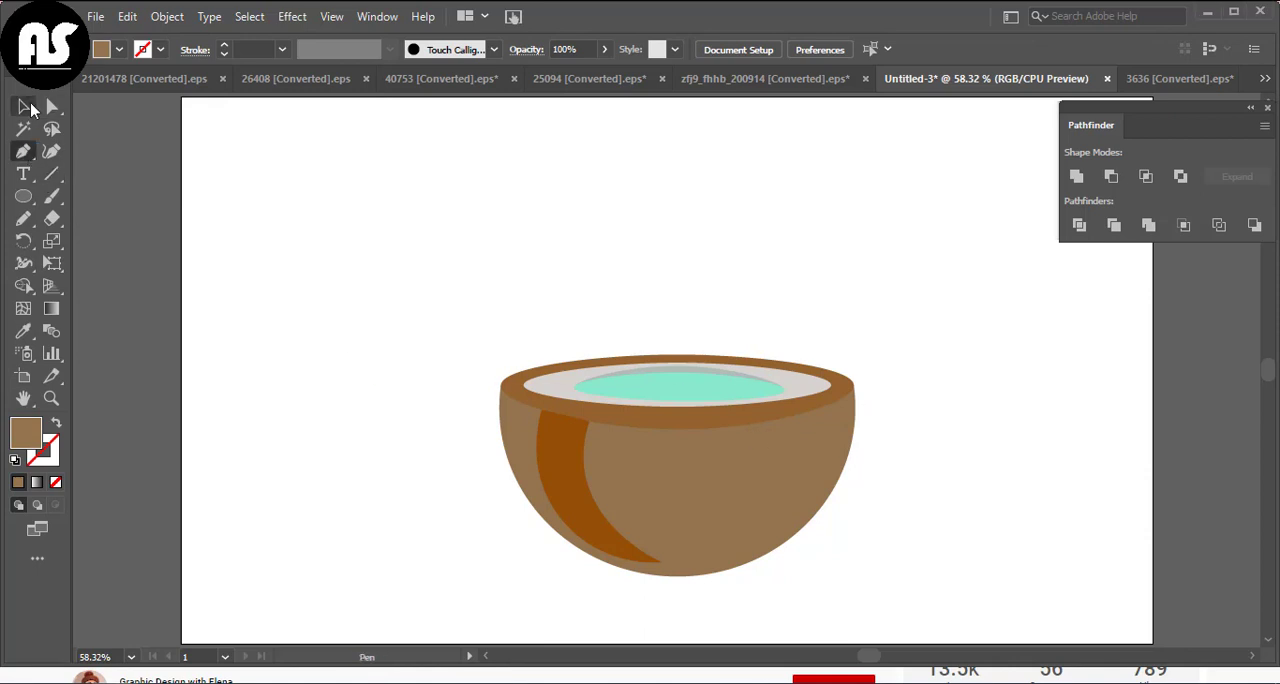
Create a reflected copy of the dark brown stripe and move it to the shell's right side
left_click(574, 486)
right_click(572, 488)
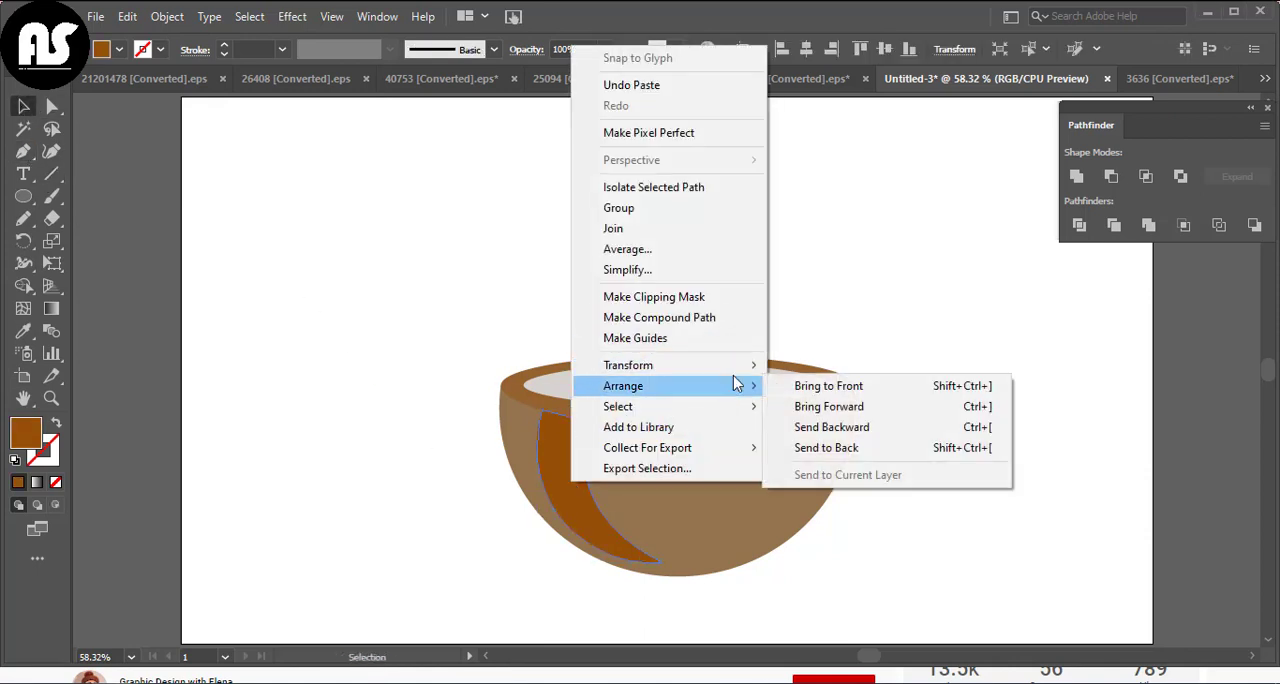
mouse_move(740, 365)
left_click(853, 437)
left_click(950, 497)
left_click_drag(687, 394, 751, 491)
Shrink the reflected stripe, place it under the rim's right side and recolour it with the rim's brown
left_click_drag(798, 389, 755, 476)
left_click_drag(733, 499, 790, 455)
left_click(512, 383)
left_click(23, 107)
left_click(390, 310)
left_click(967, 424)
Draw a short near-vertical line left of the shell and set its stroke weight to 4 pt
left_click(52, 174)
left_click_drag(436, 362, 438, 466)
left_click(226, 50)
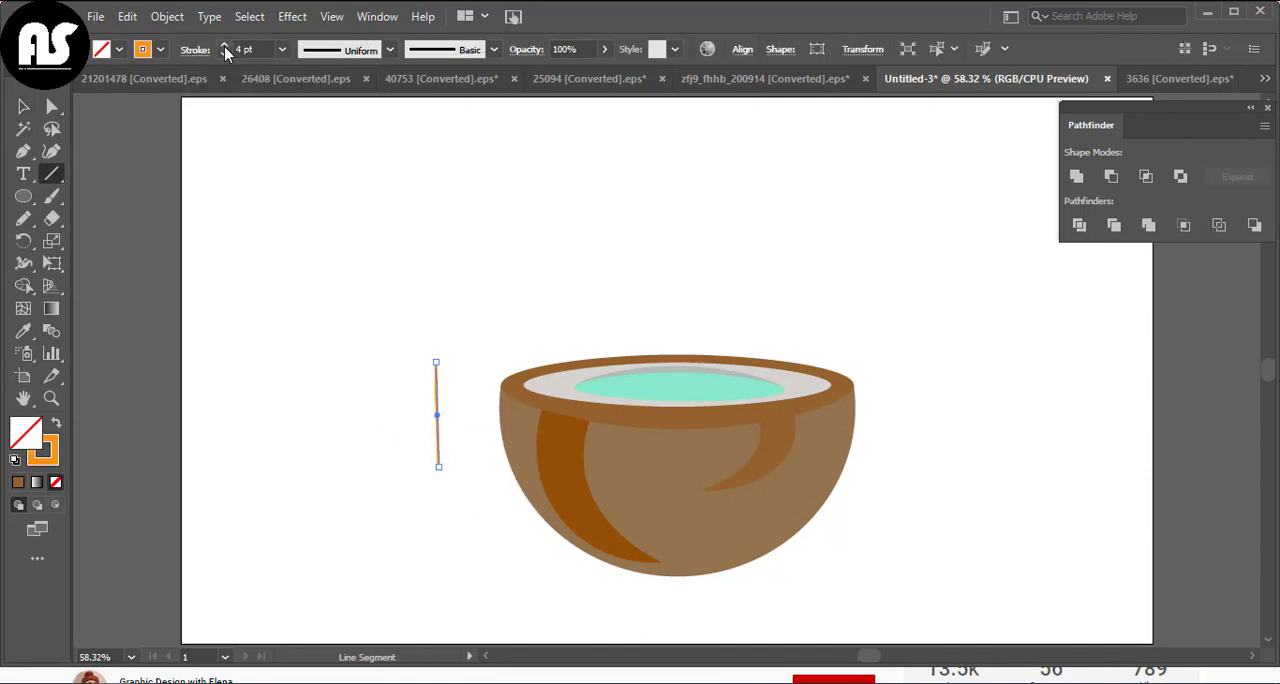
Give the line a stroke in the dark stripe's brown, a tapered width profile and a 5 pt weight
left_click(18, 482)
left_click(23, 331)
left_click(575, 478)
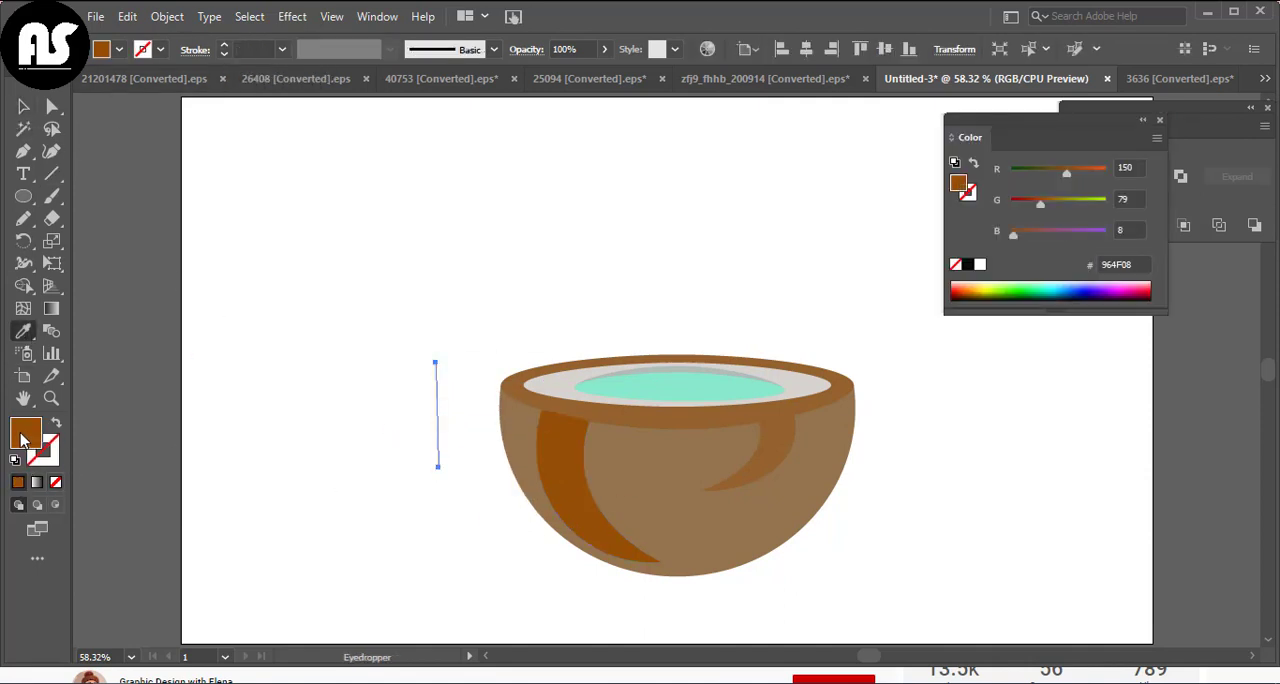
left_click(42, 452)
left_click(18, 482)
left_click(23, 106)
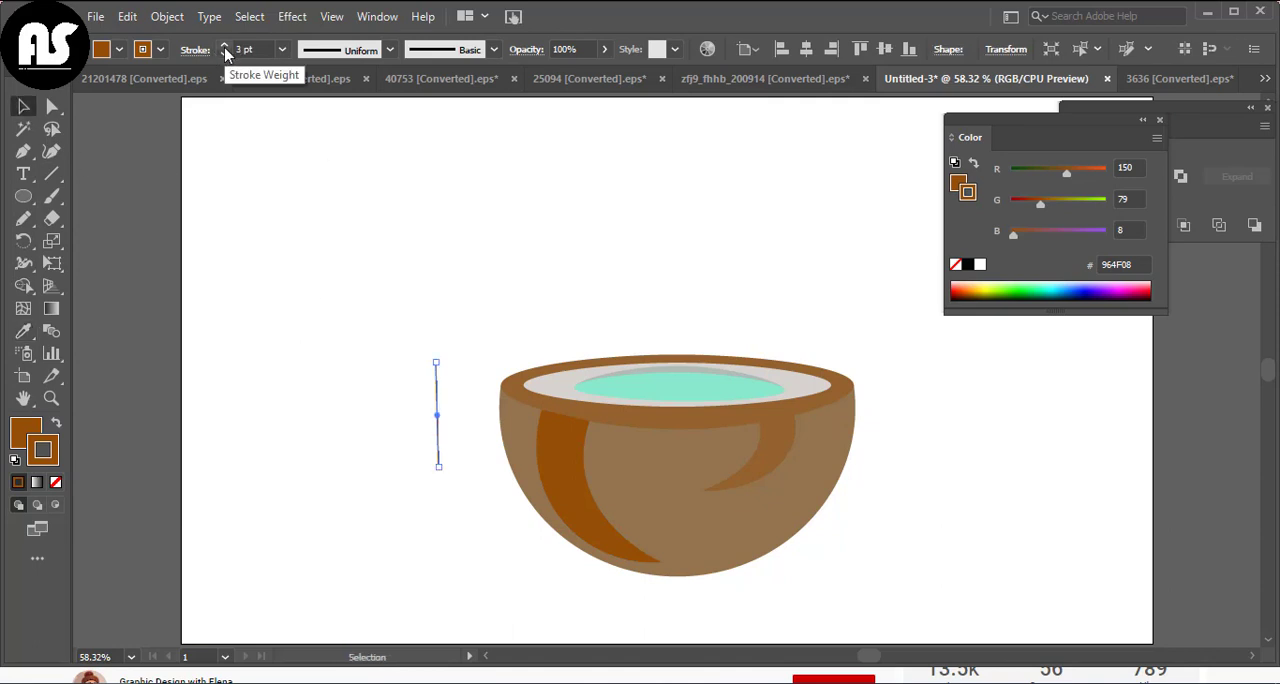
left_click(348, 49)
left_click(334, 117)
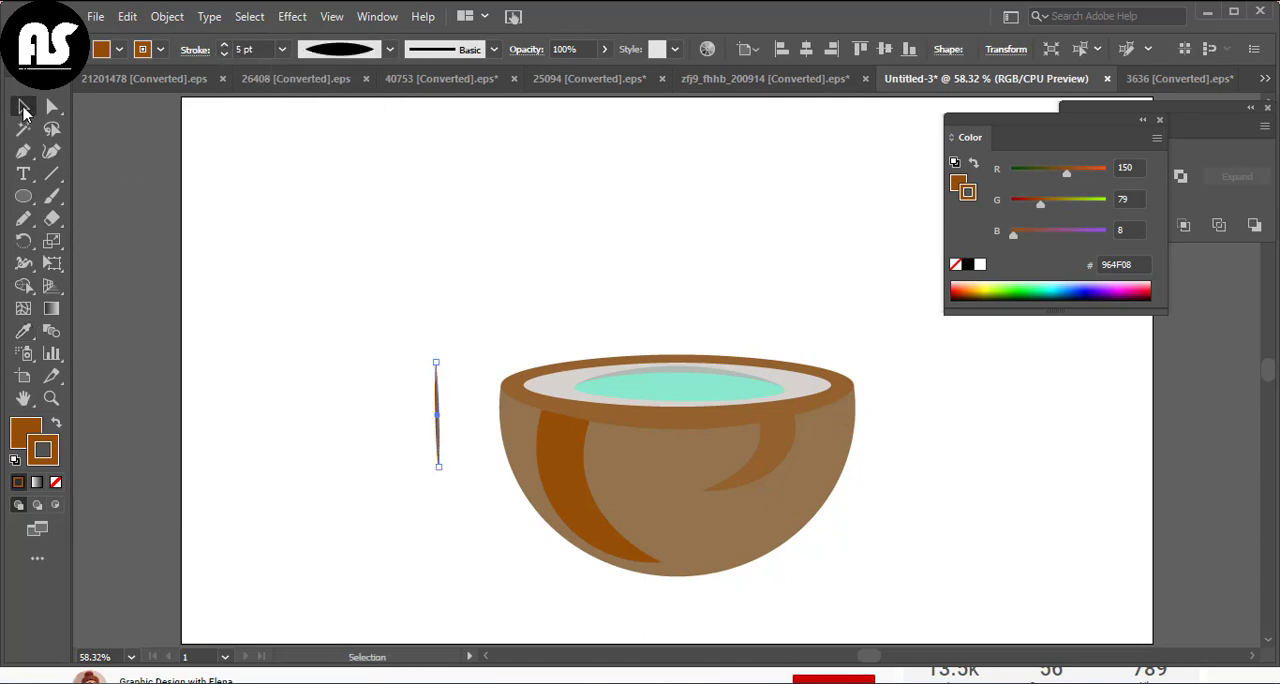
Bend the line leftward into an arc with the Curvature tool and remove its fill
left_click(52, 151)
left_click_drag(437, 416, 414, 406)
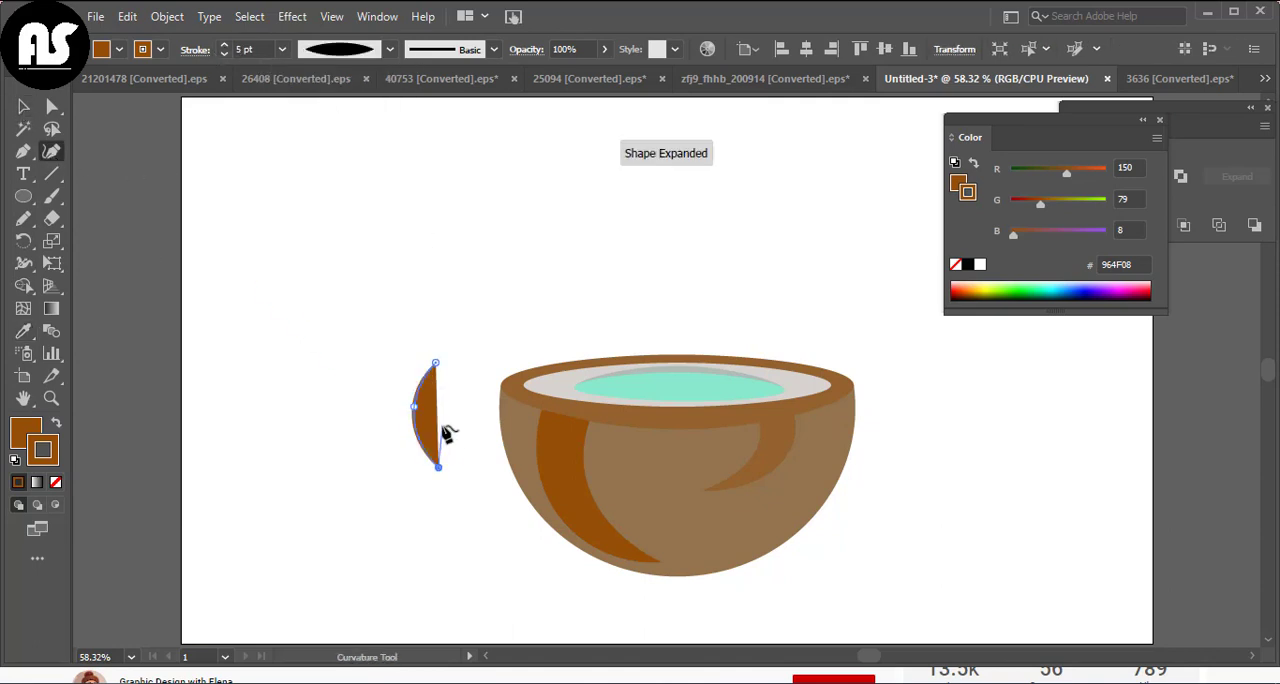
left_click(27, 432)
left_click(55, 482)
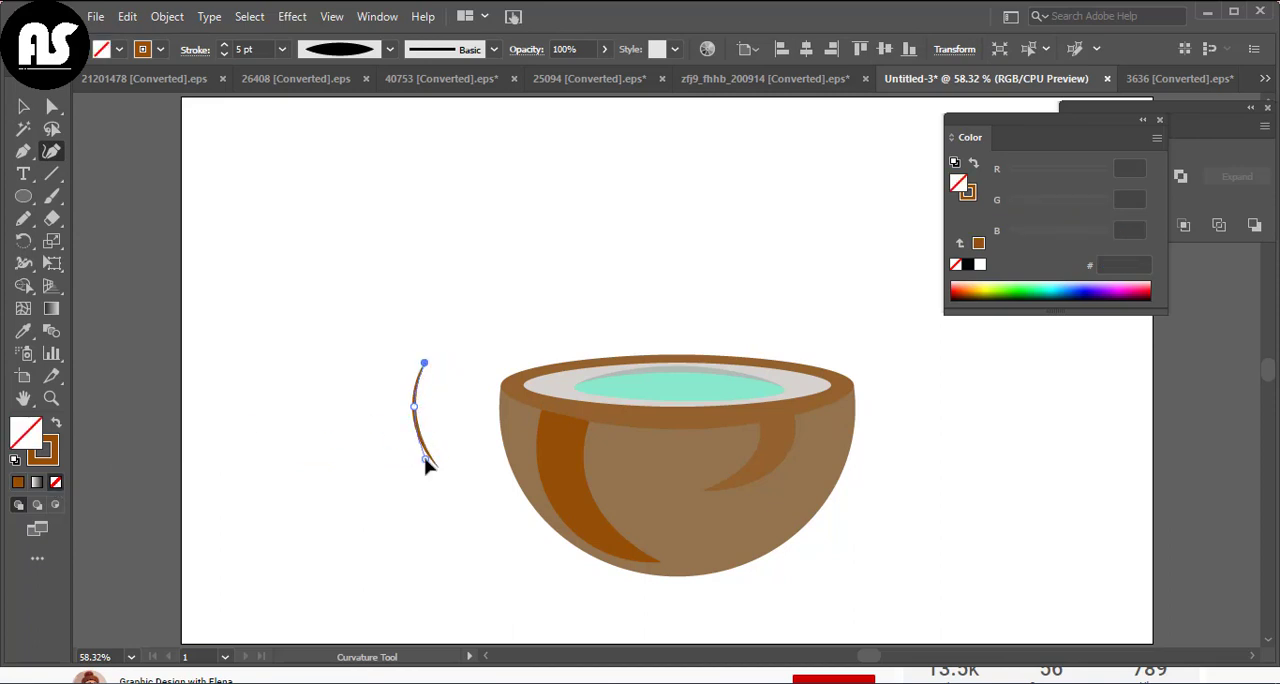
Move the arc onto the shell left of the dark stripe and place copies along the stripe's right edge
left_click(23, 106)
left_click_drag(423, 434, 531, 487)
left_click_drag(546, 529, 553, 523)
left_click(465, 522)
left_click_drag(529, 484, 598, 493)
left_click(427, 510)
Try to shorten the outer fibre line right of the dark stripe, and undo the latest edits
mouse_move(633, 536)
left_mouse_down()
mouse_move(596, 475)
mouse_move(619, 486)
left_mouse_up()
left_click(600, 500)
key("ctrl+shift+a")
key("ctrl+shift+a")
key("ctrl+z")
key("ctrl+z")
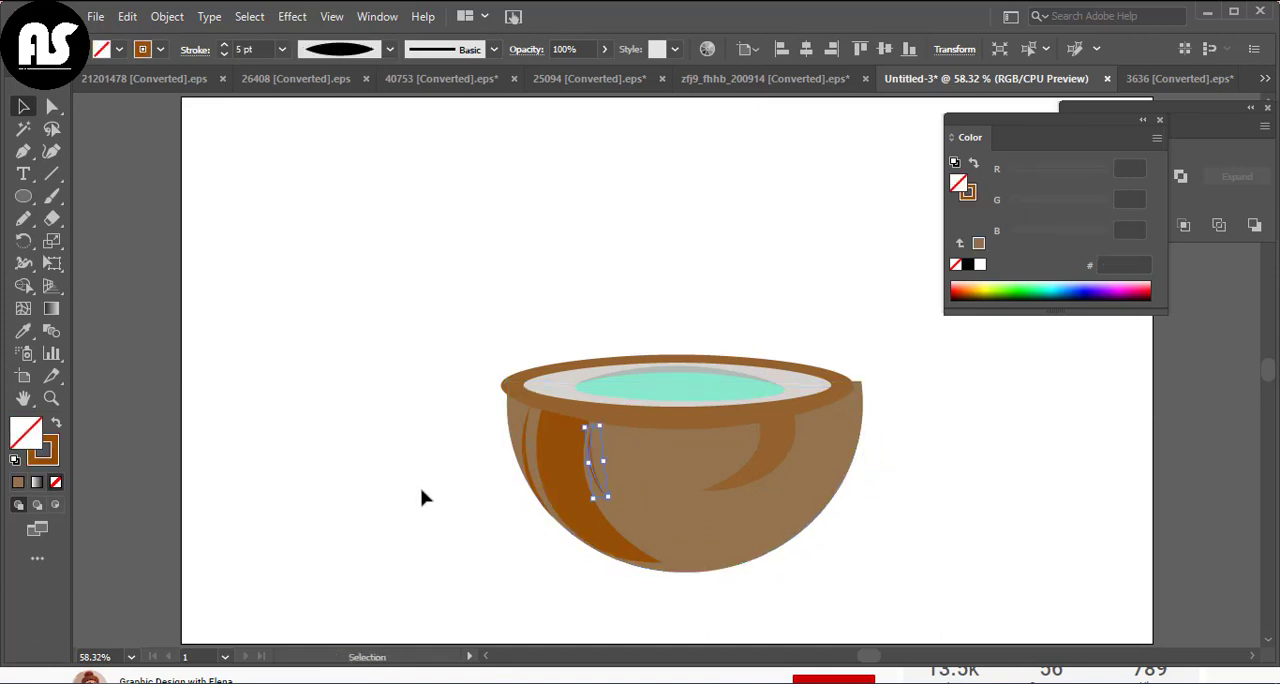
key("ctrl+z")
Shorten the two fibre lines to the right of the dark stripe
left_click(418, 458)
left_click(598, 486)
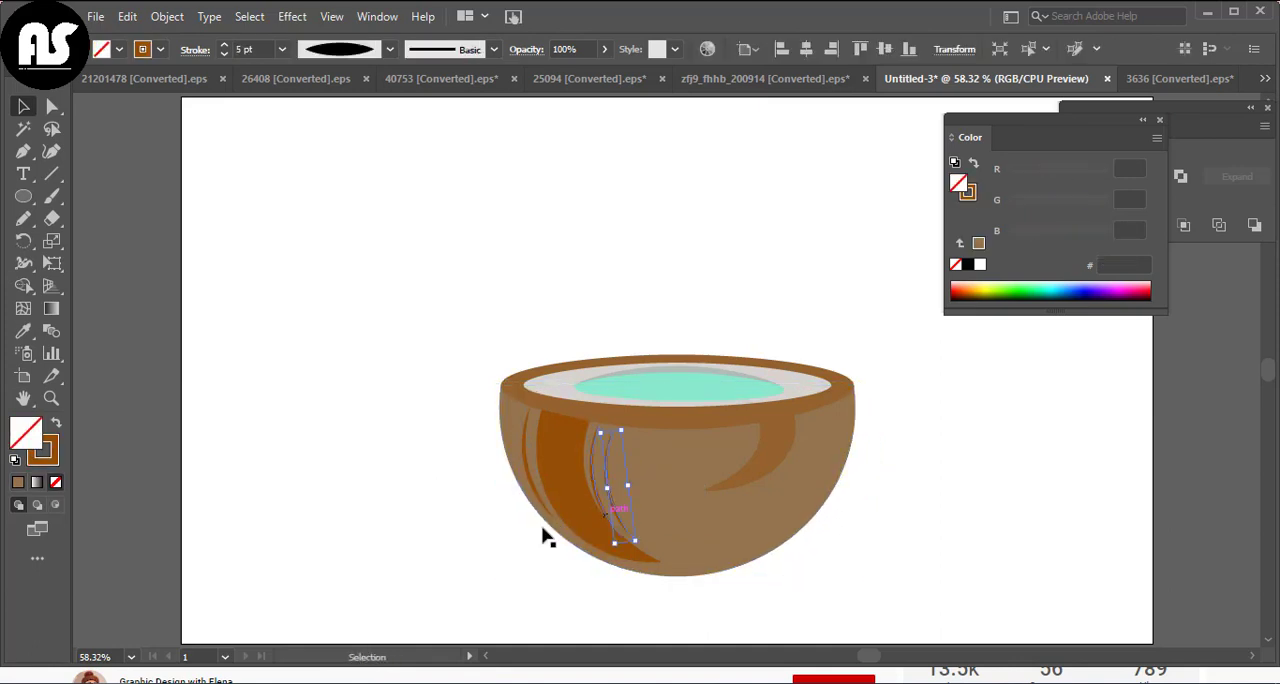
left_click_drag(621, 540, 619, 491)
left_click(477, 558)
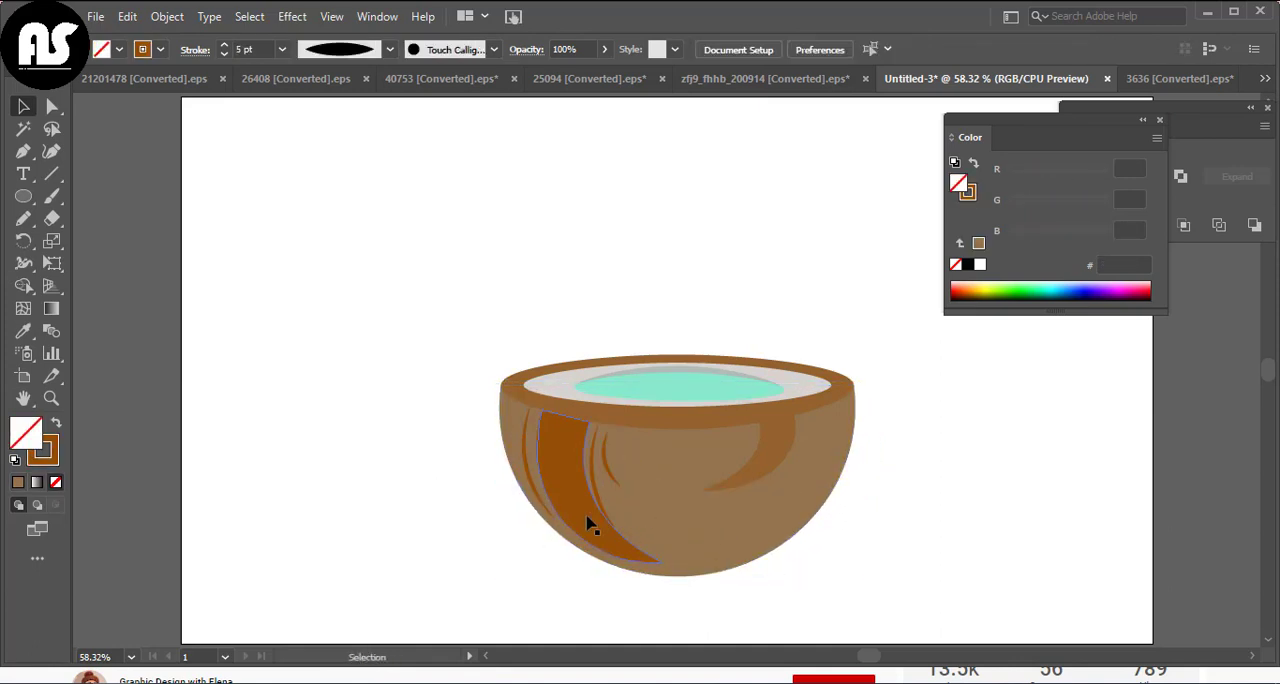
left_click(596, 494)
mouse_move(620, 538)
left_mouse_down()
mouse_move(611, 486)
mouse_move(640, 505)
mouse_move(740, 495)
left_mouse_up()
Copy the fibre line from the shell's left side onto the small right stripe and reflect it horizontally
left_click(419, 564)
left_click(531, 485)
right_click(740, 495)
mouse_move(790, 372)
left_click(997, 445)
key("Return")
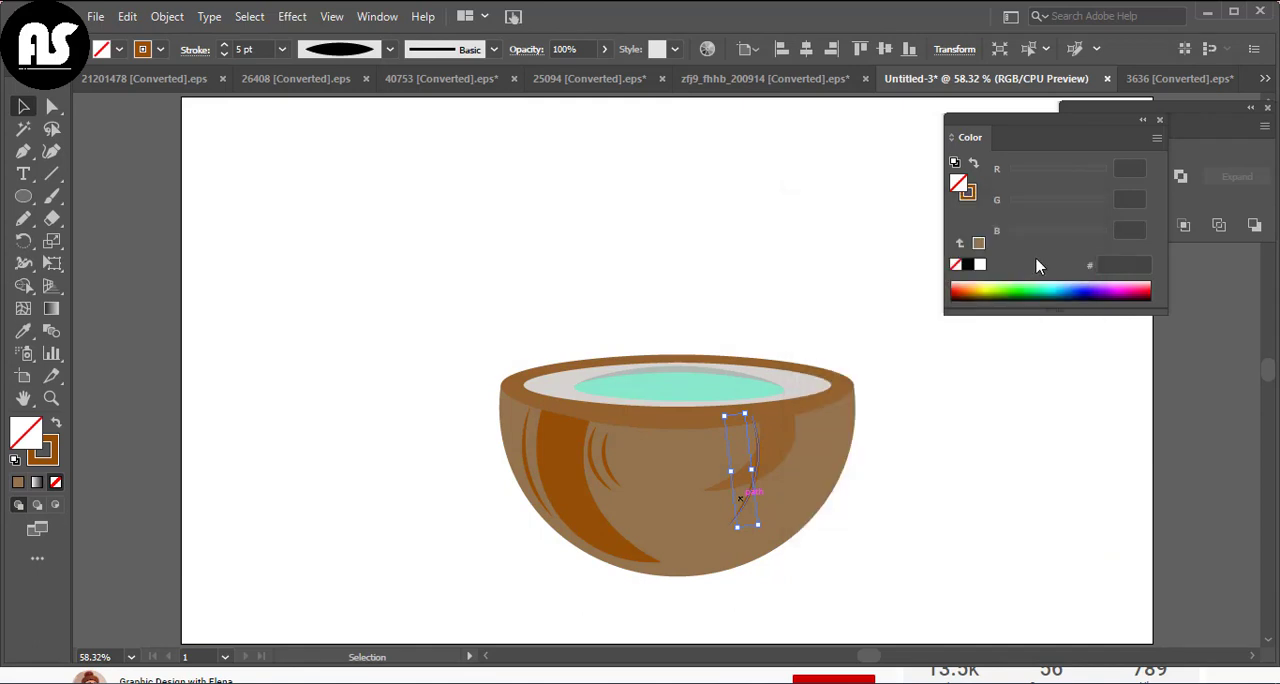
Give the mirrored fibre line the rim's brown as stroke colour, with a tapered width profile and 7 pt weight
left_click(640, 441)
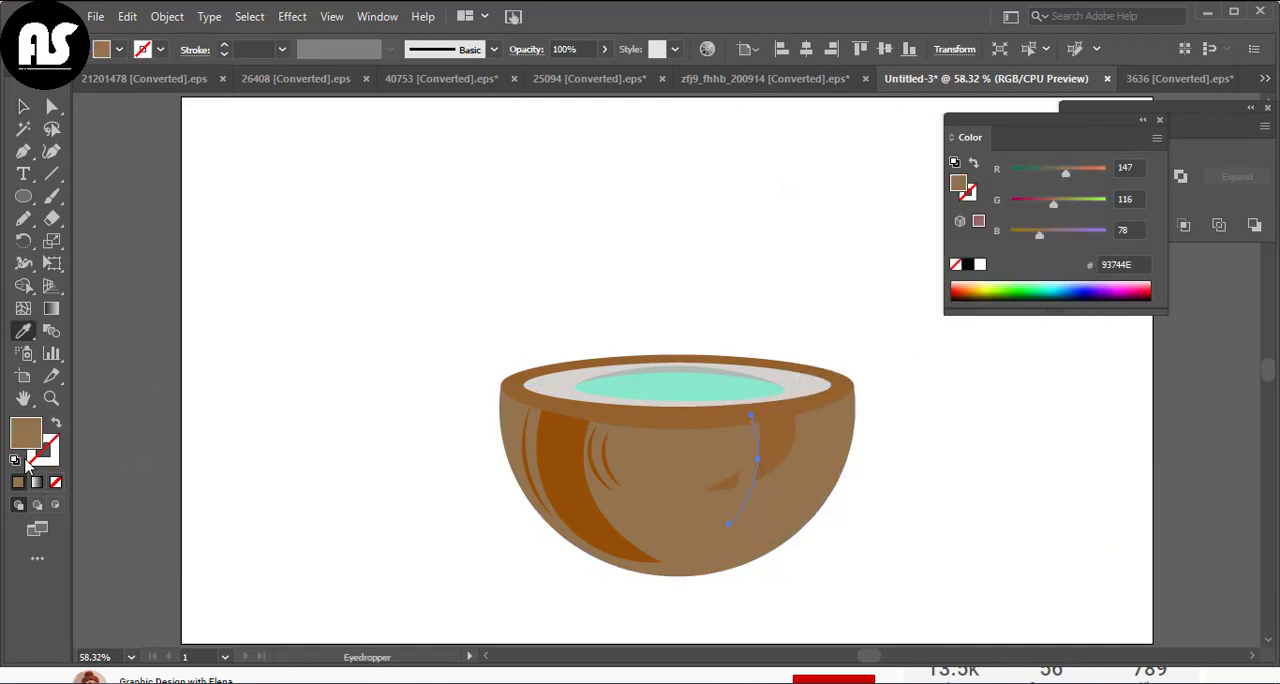
left_click(701, 408)
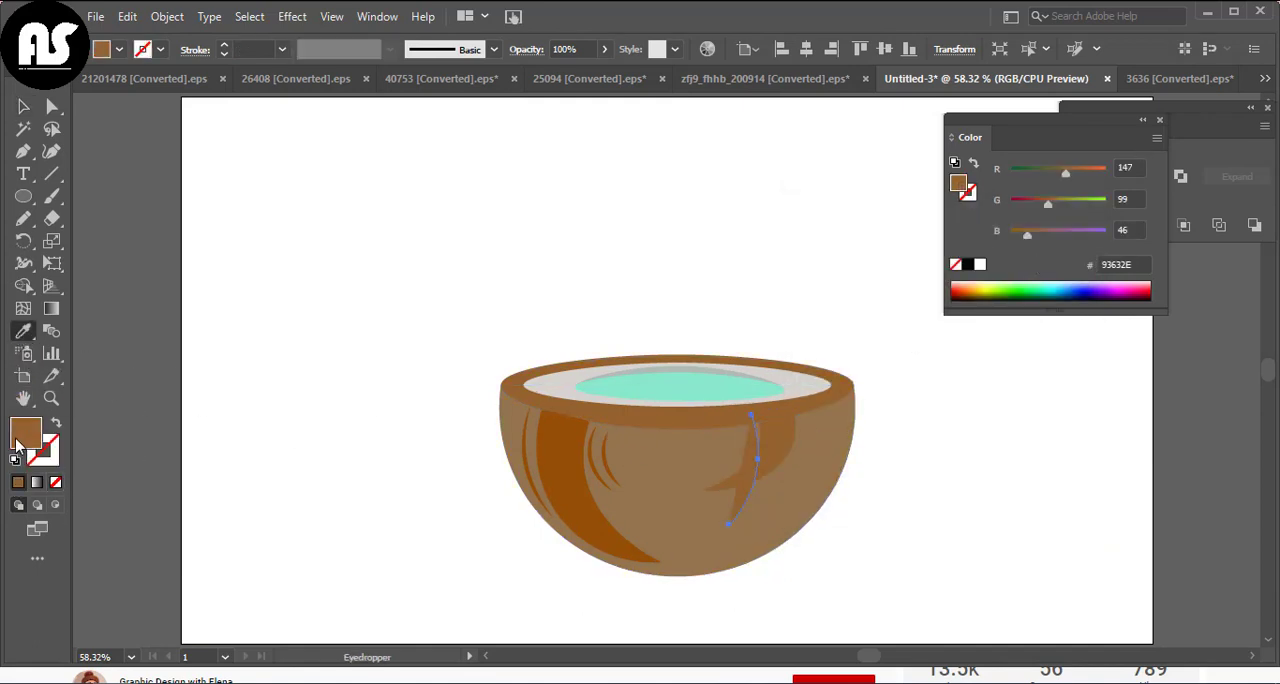
key("shift+x")
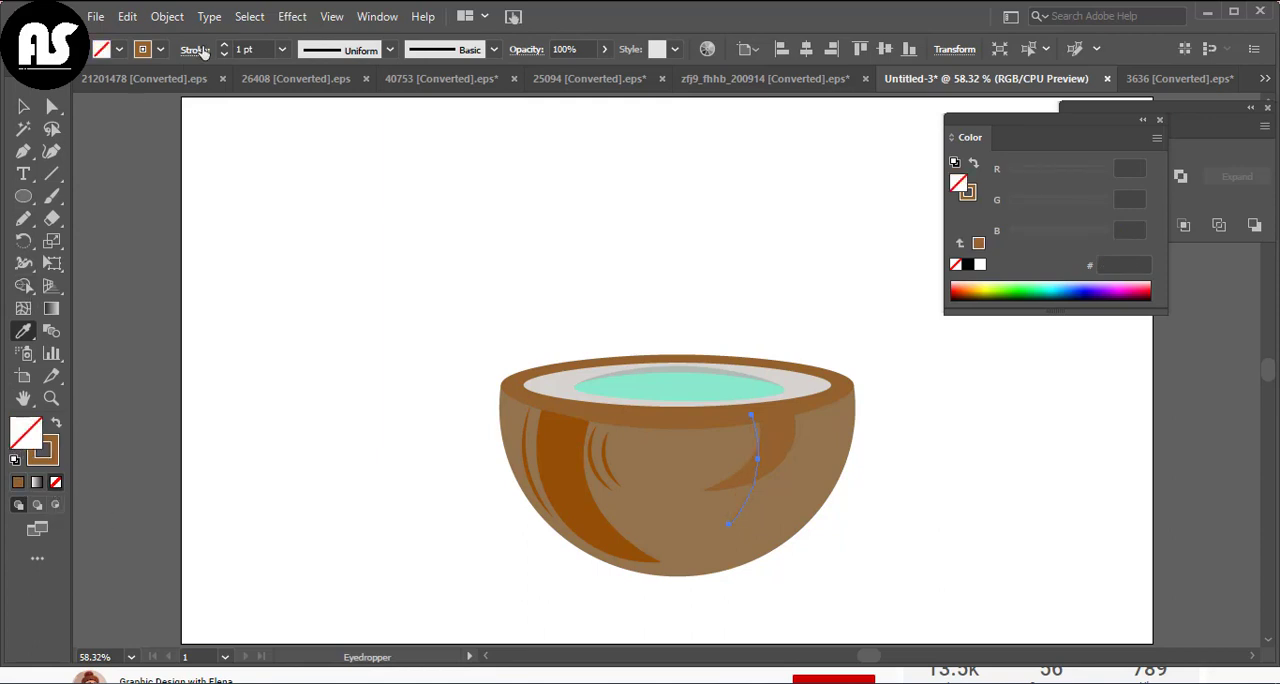
left_click(351, 55)
left_click(320, 98)
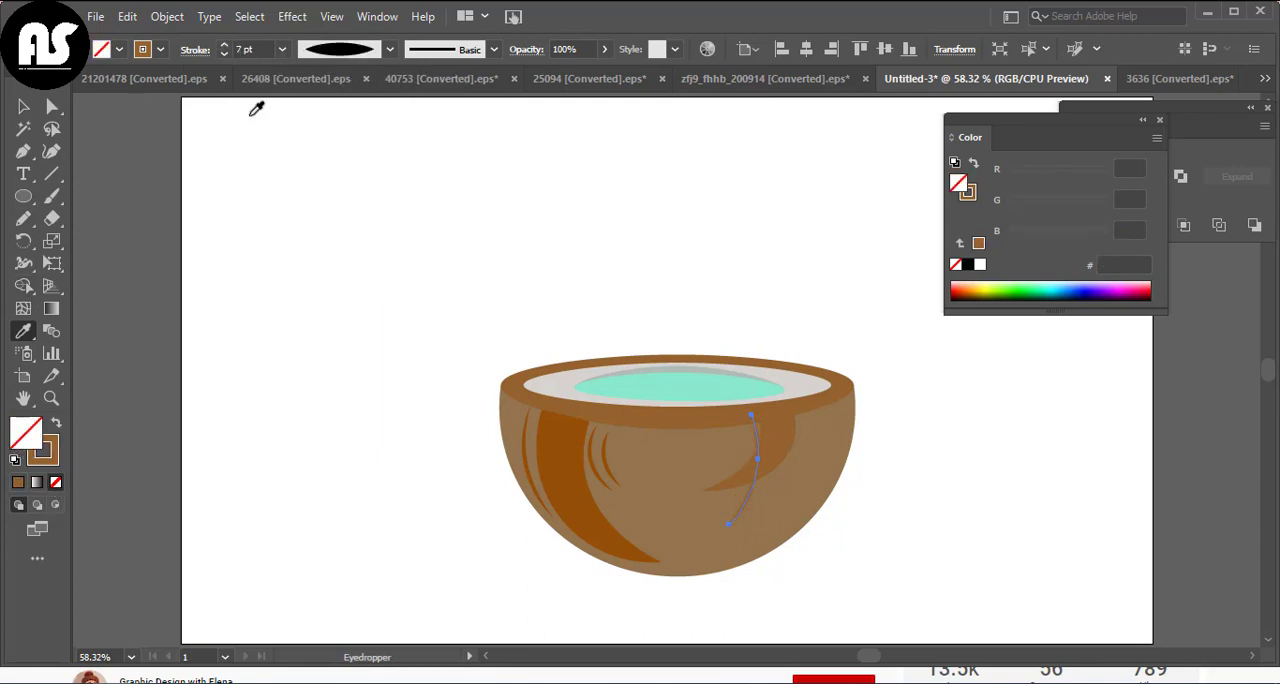
Move the mirrored fibre line to the right edge of the small right stripe, shortening and tilting it
left_click(342, 307)
left_click_drag(754, 493, 809, 493)
left_click_drag(806, 537, 790, 540)
left_click(864, 521)
mouse_move(814, 475)
left_mouse_down()
mouse_move(789, 488)
mouse_move(797, 474)
mouse_move(777, 506)
mouse_move(796, 489)
left_mouse_up()
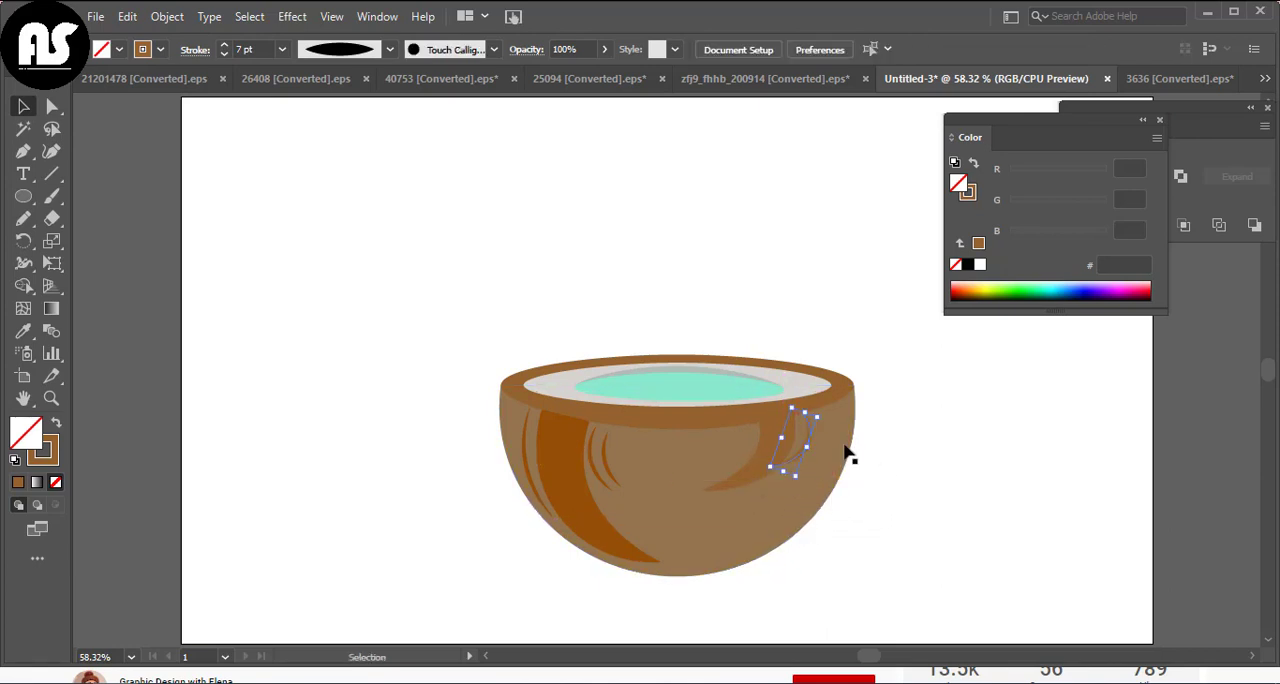
Place fibre lines on both sides of the small right stripe and adjust the outer line's curve with the Curvature tool
left_click(845, 446)
mouse_move(807, 446)
left_mouse_down()
mouse_move(727, 463)
mouse_move(740, 450)
mouse_move(826, 458)
left_mouse_up()
left_click(766, 456)
left_click(751, 489)
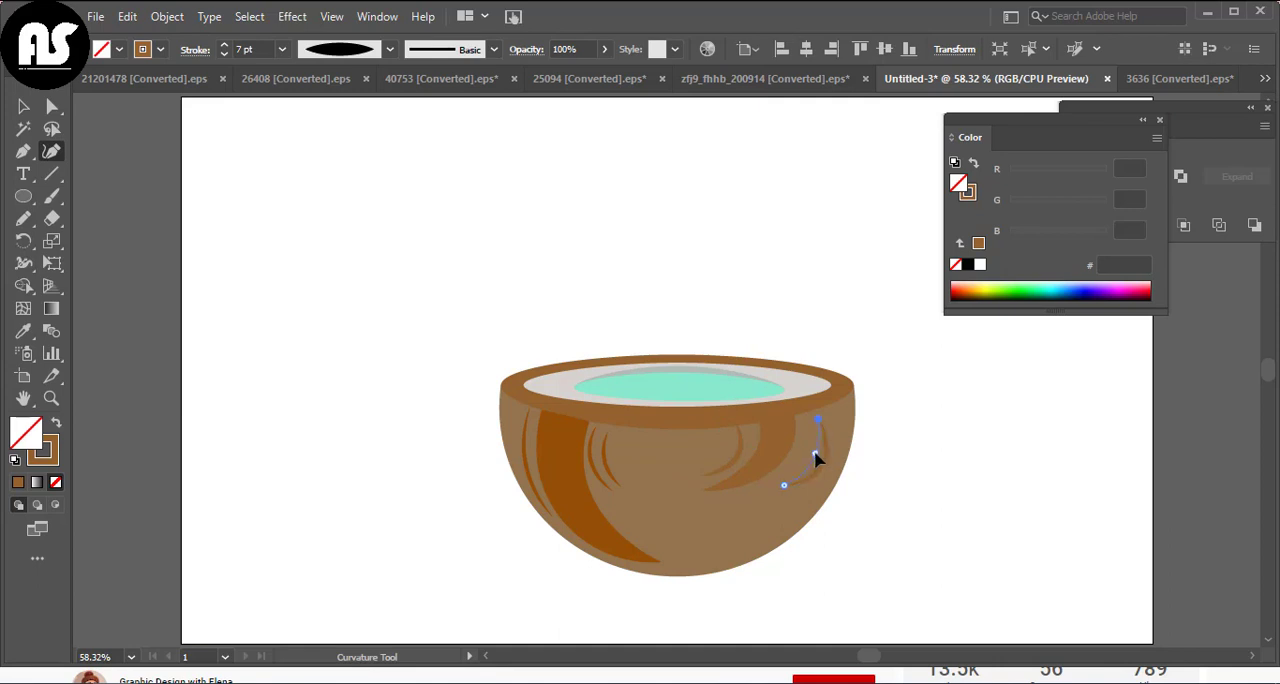
left_click(23, 106)
left_click(928, 476)
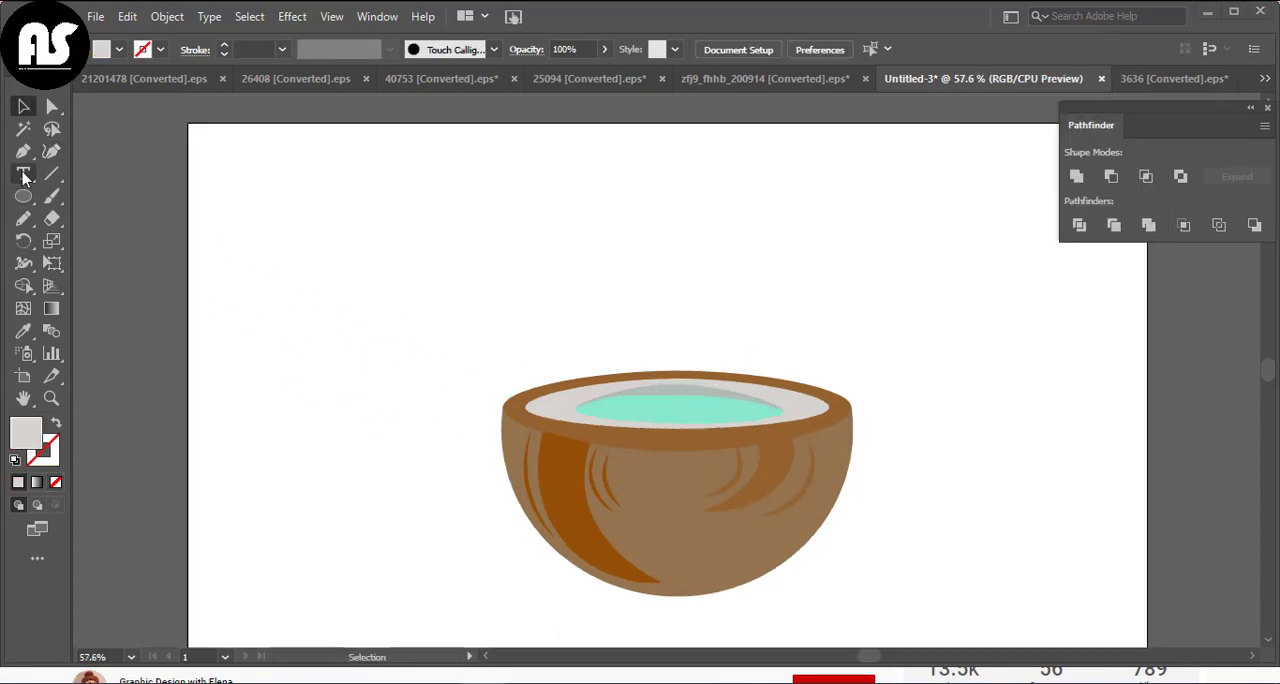
Draw a small closed zigzag shape above left of the bowl with the Pen tool and fill it with the shell's brown
key("p")
left_click(286, 238)
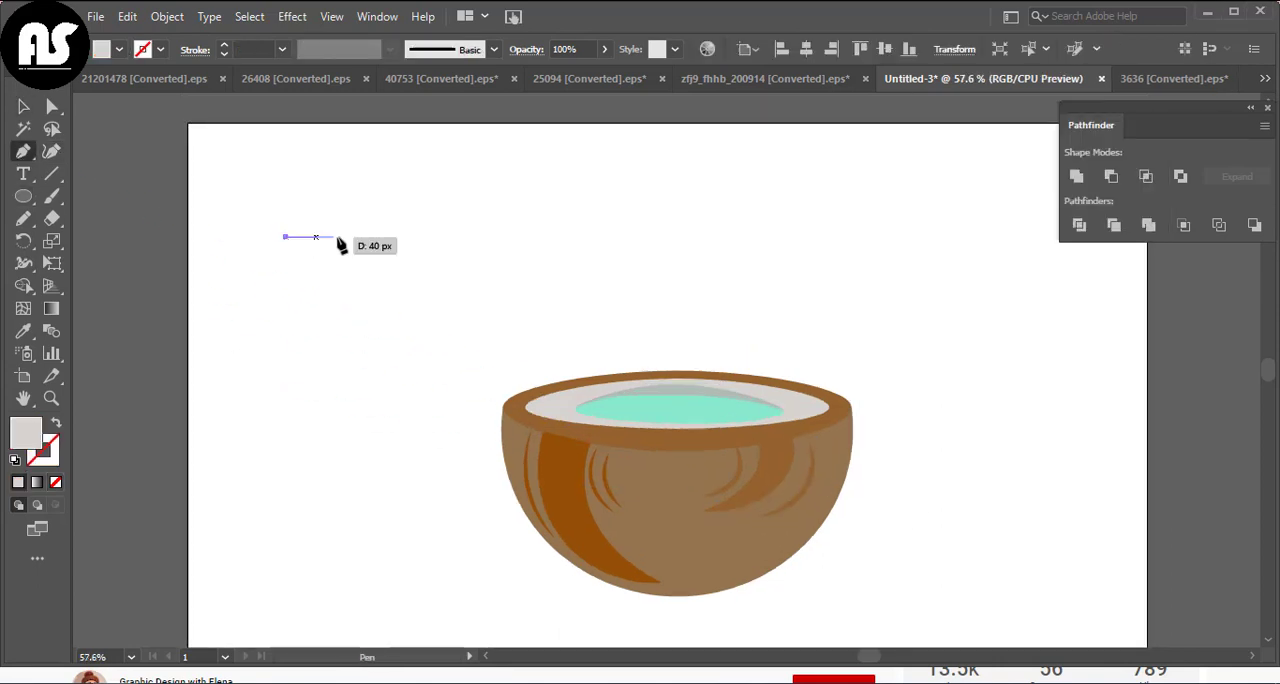
left_click(330, 238)
left_click(313, 277)
left_click(329, 308)
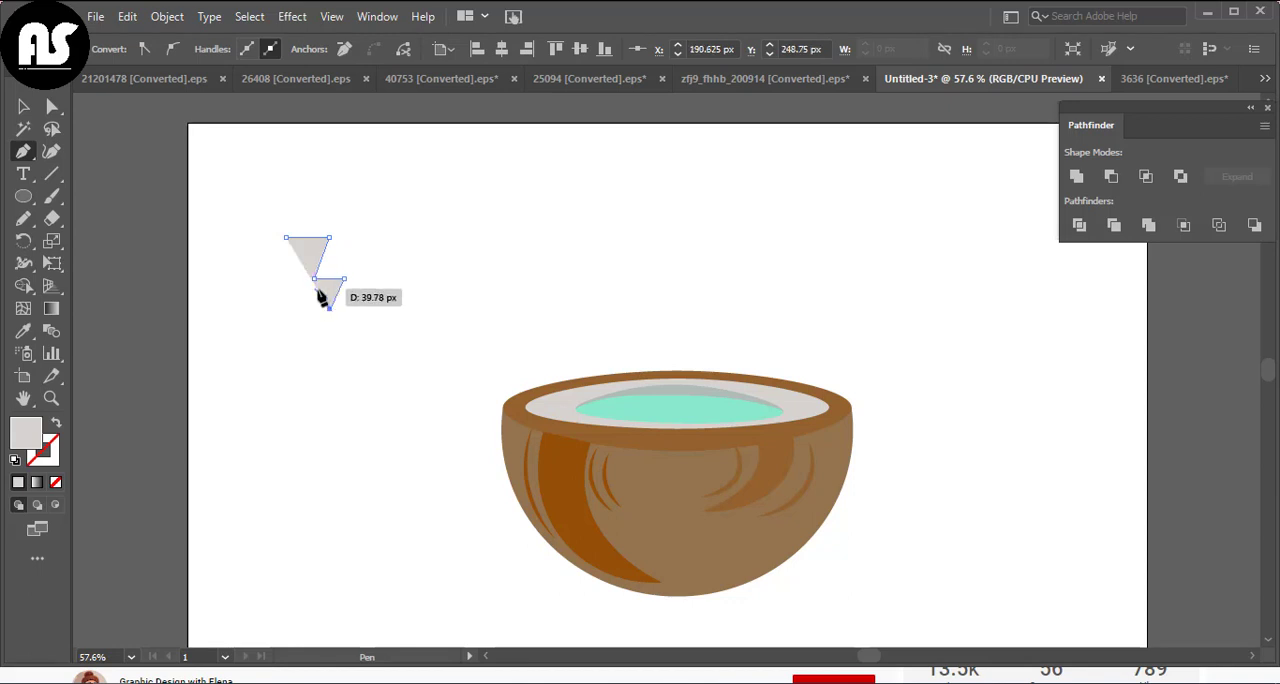
left_click(297, 283)
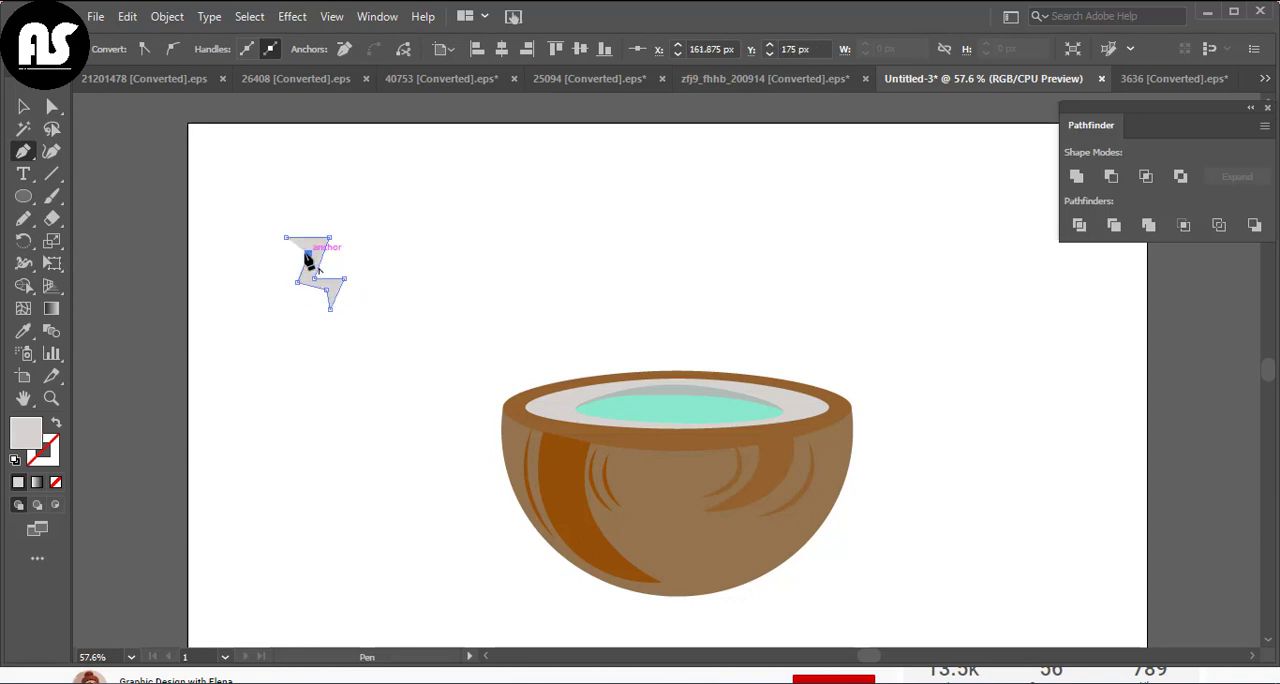
left_click(620, 488)
key("v")
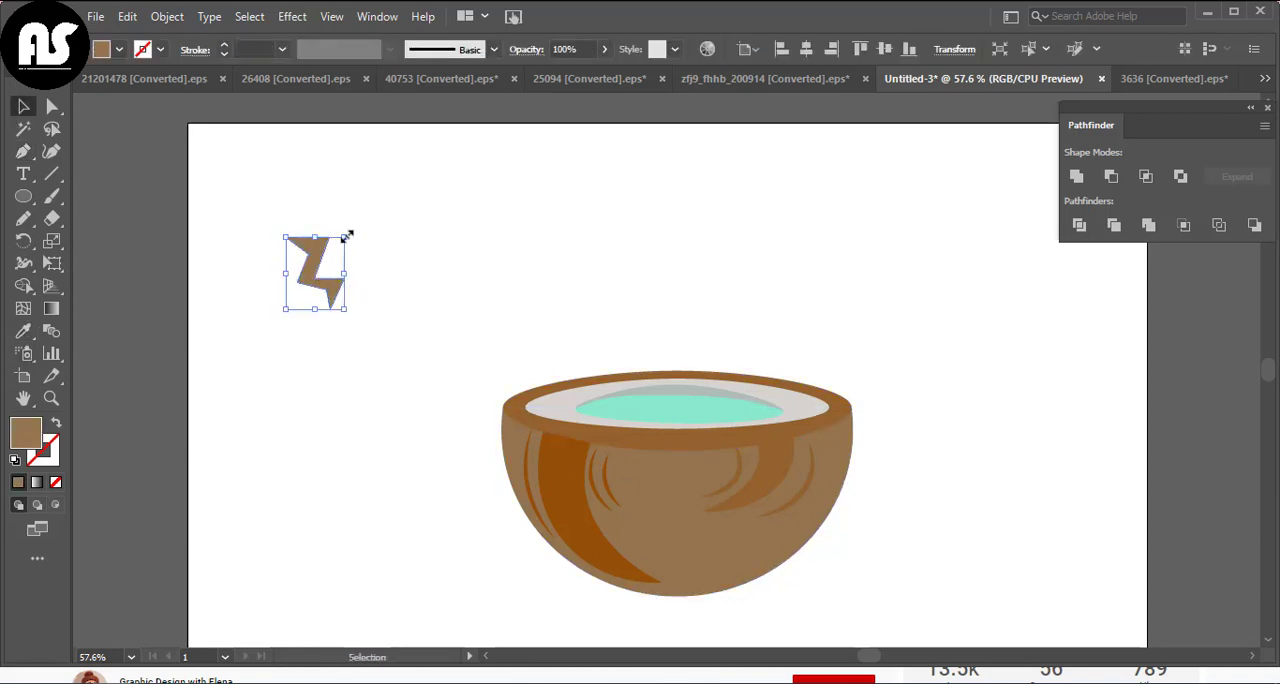
Move the zigzag onto the upper part of the dark stripe and shrink it to fit inside
left_click_drag(329, 280, 571, 481)
scroll(573, 488, "up", 5)
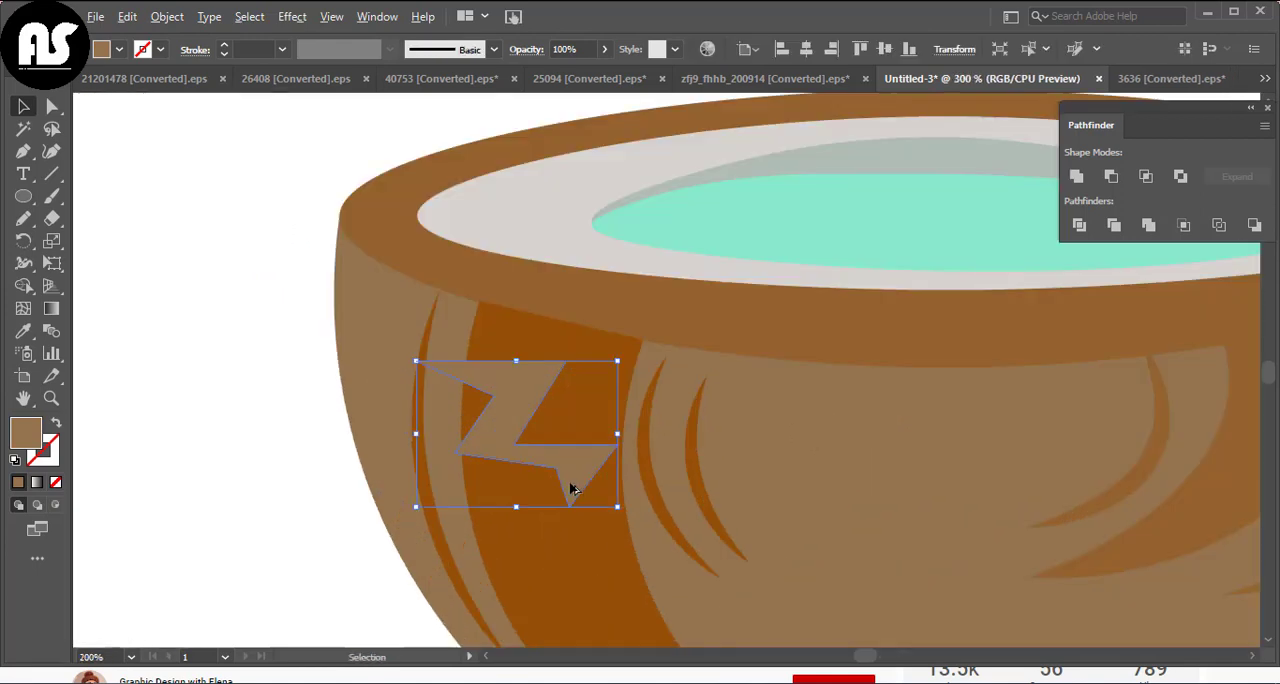
left_click_drag(338, 298, 459, 338)
left_click_drag(552, 441, 547, 411)
left_click_drag(635, 496, 617, 475)
scroll(558, 291, "down", 3)
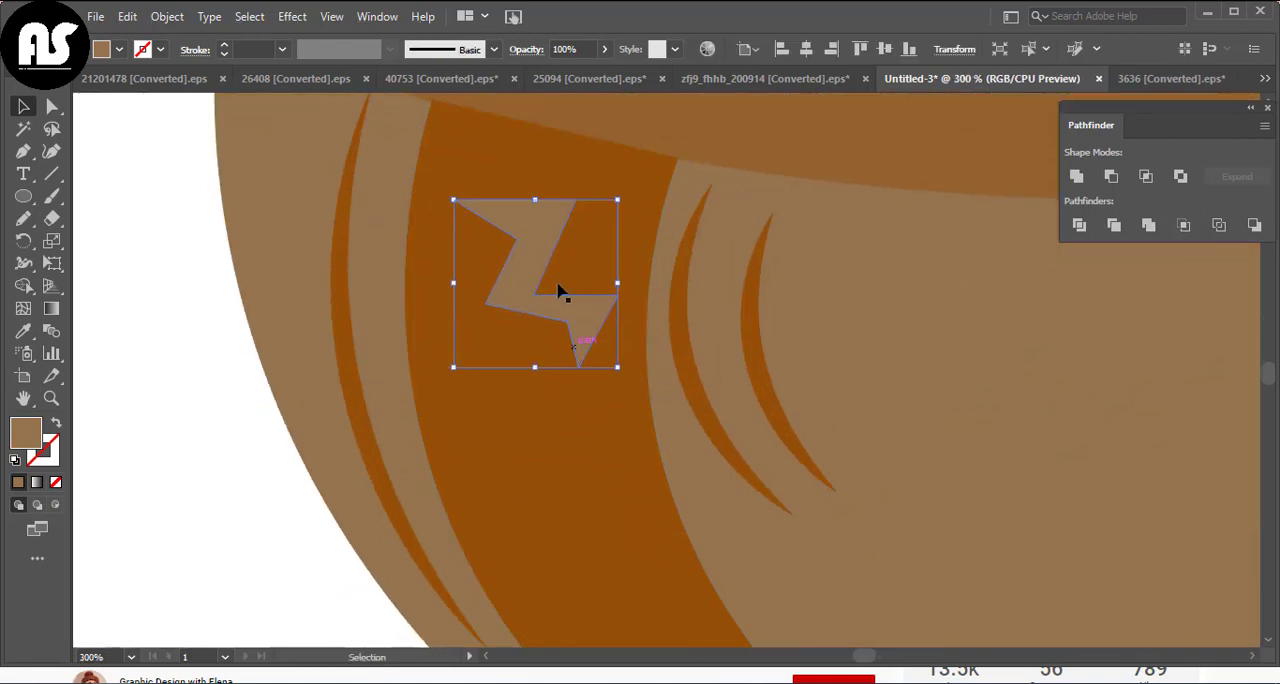
Place a smaller copy of the zigzag on the lower part of the dark stripe
left_click_drag(531, 278, 584, 518)
scroll(583, 510, "down", 3)
left_click_drag(577, 394, 643, 534)
left_click_drag(572, 444, 605, 491)
left_click(300, 498)
key("ctrl+0")
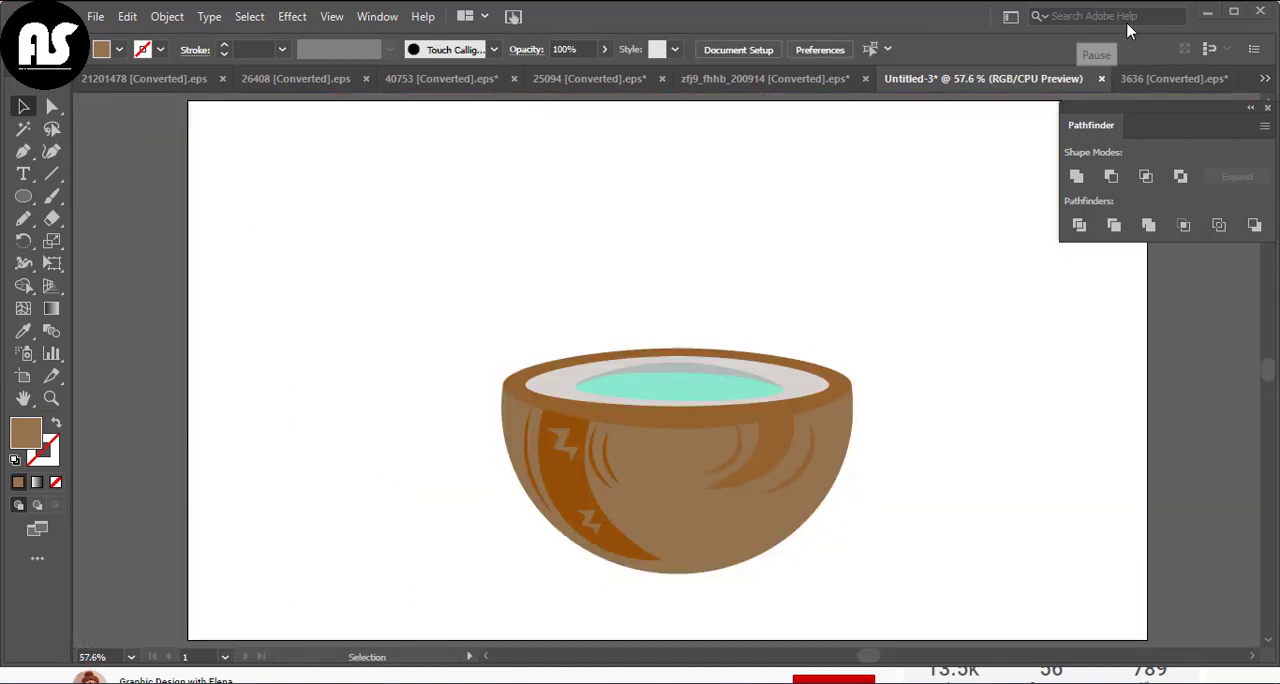
Draw a tall narrow rectangle left of the bowl as a straw and fill it with light pink
left_click_drag(25, 196, 70, 197)
left_click_drag(308, 226, 330, 474)
left_click(119, 49)
left_click(130, 78)
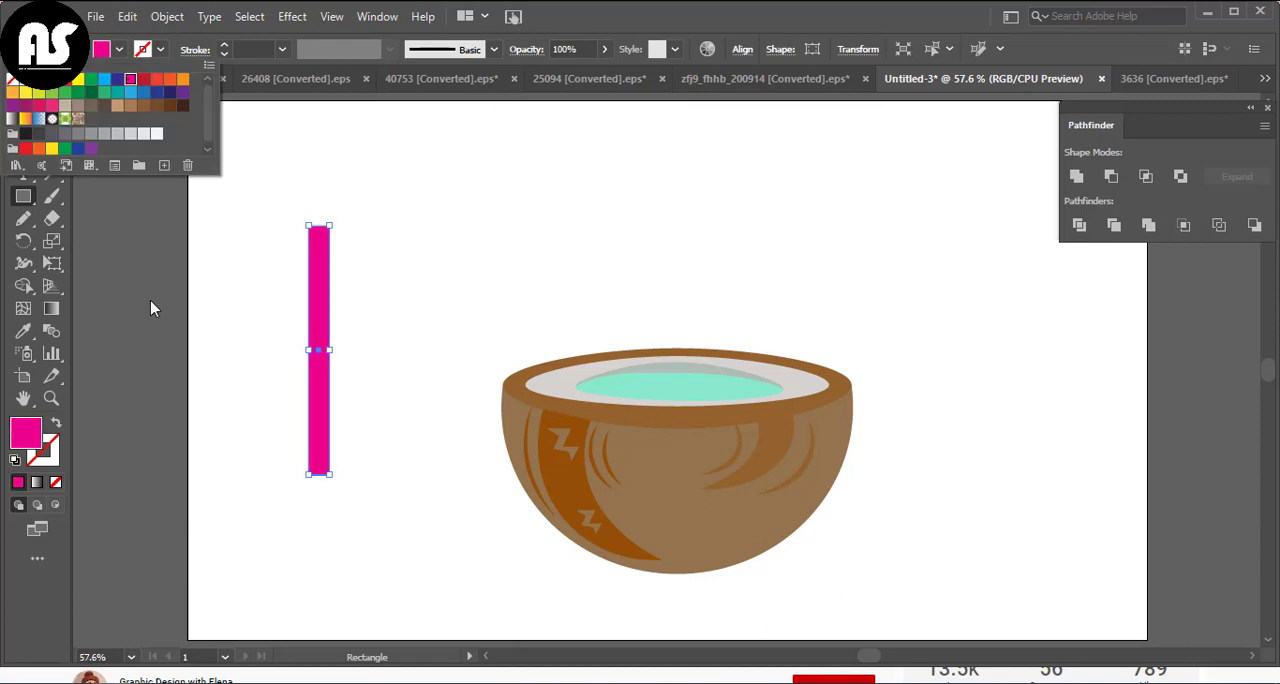
double_click(35, 430)
left_click(486, 237)
left_click(837, 229)
Extend the pink straw slightly downward
key("v")
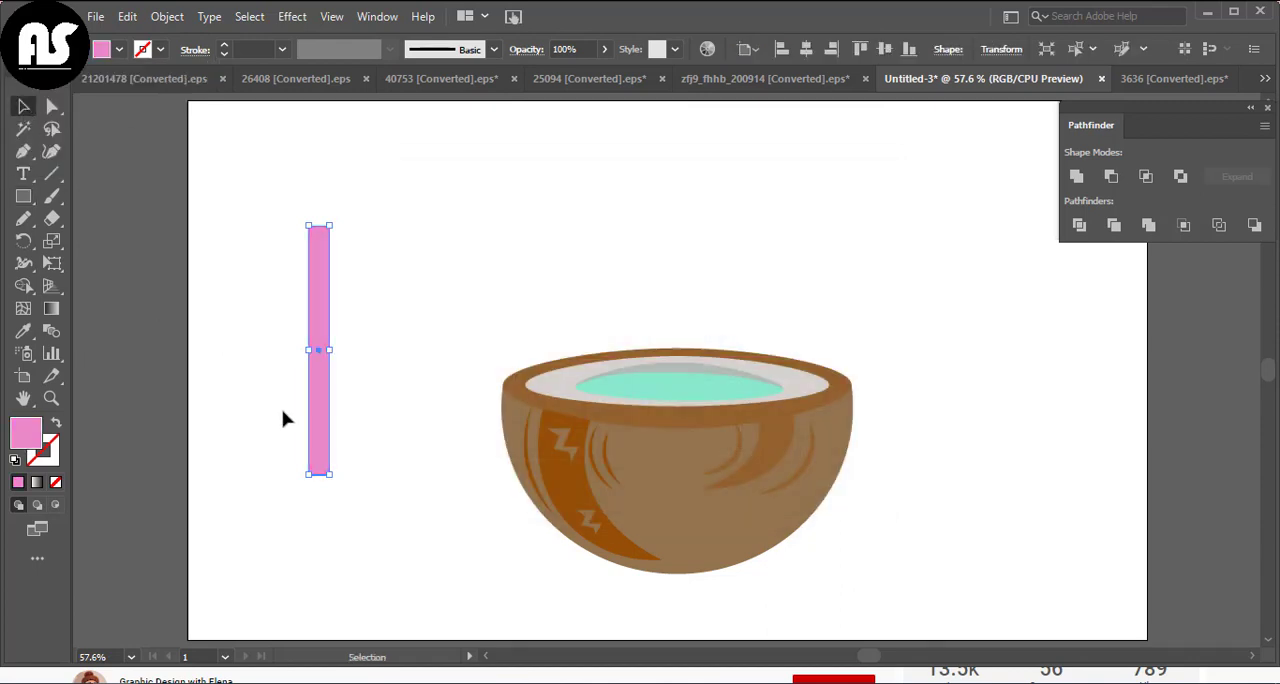
left_click_drag(319, 474, 322, 494)
left_click(338, 410)
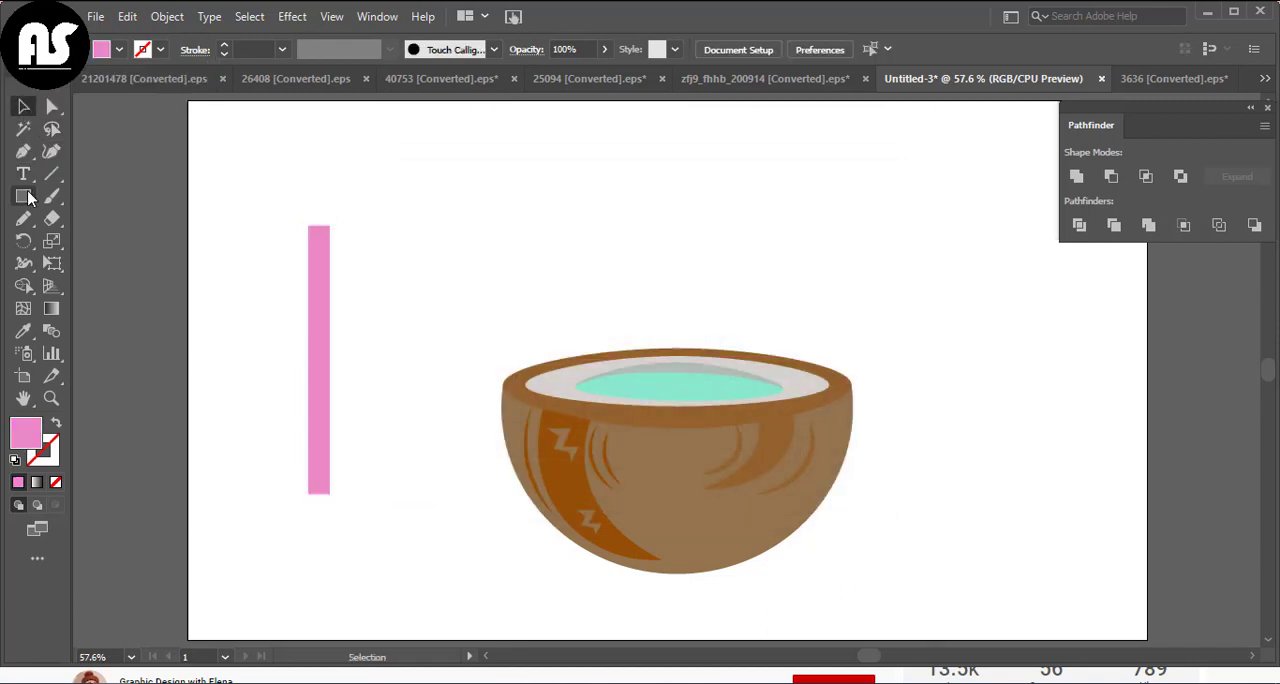
Draw a thin slanted white stripe across the pink straw's upper end and repeat it down the straw
left_click_drag(349, 217, 330, 278)
left_click(23, 331)
left_click(225, 300)
left_click(23, 107)
left_click(367, 280)
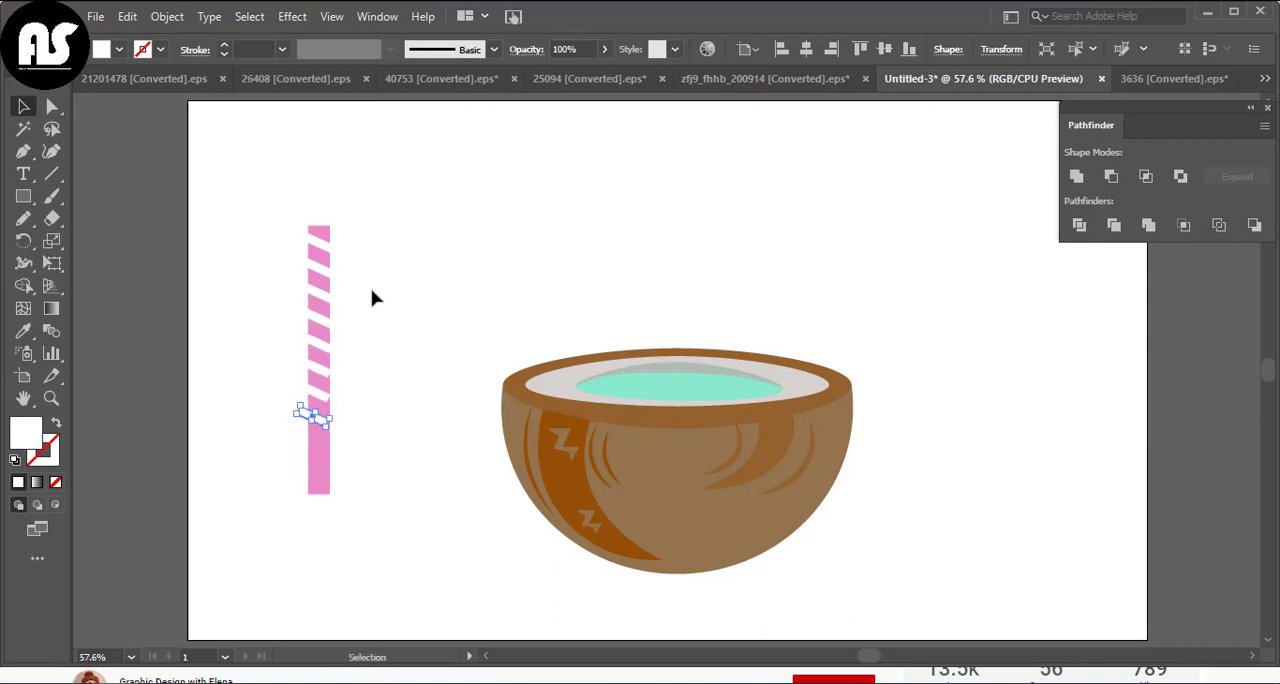
Delete all white stripes on the straw except the topmost one
key("Delete")
left_click(325, 397)
key("Delete")
left_click(326, 371)
key("Delete")
left_click(323, 299)
key("Delete")
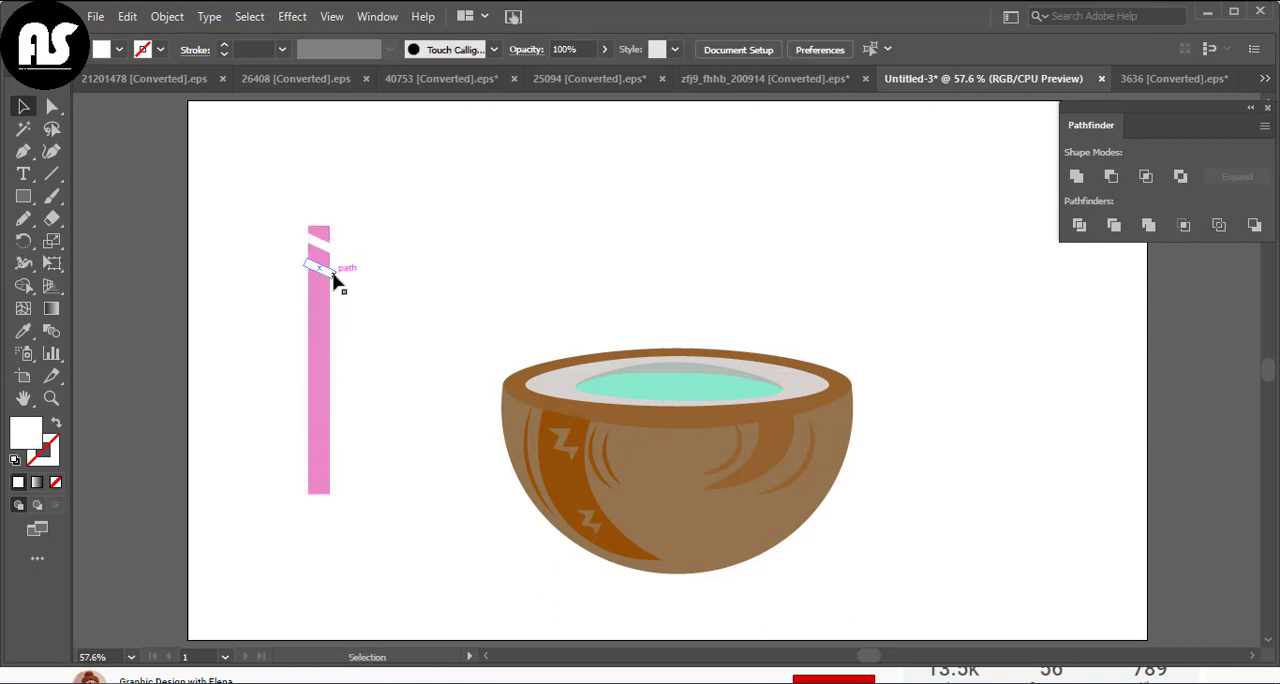
left_click(330, 272)
key("Delete")
Fit the remaining white stripe's ends to the straw's edges by moving its corners with the Curvature tool
left_click(323, 247)
scroll(369, 391, "up", 2)
scroll(369, 398, "up", 2)
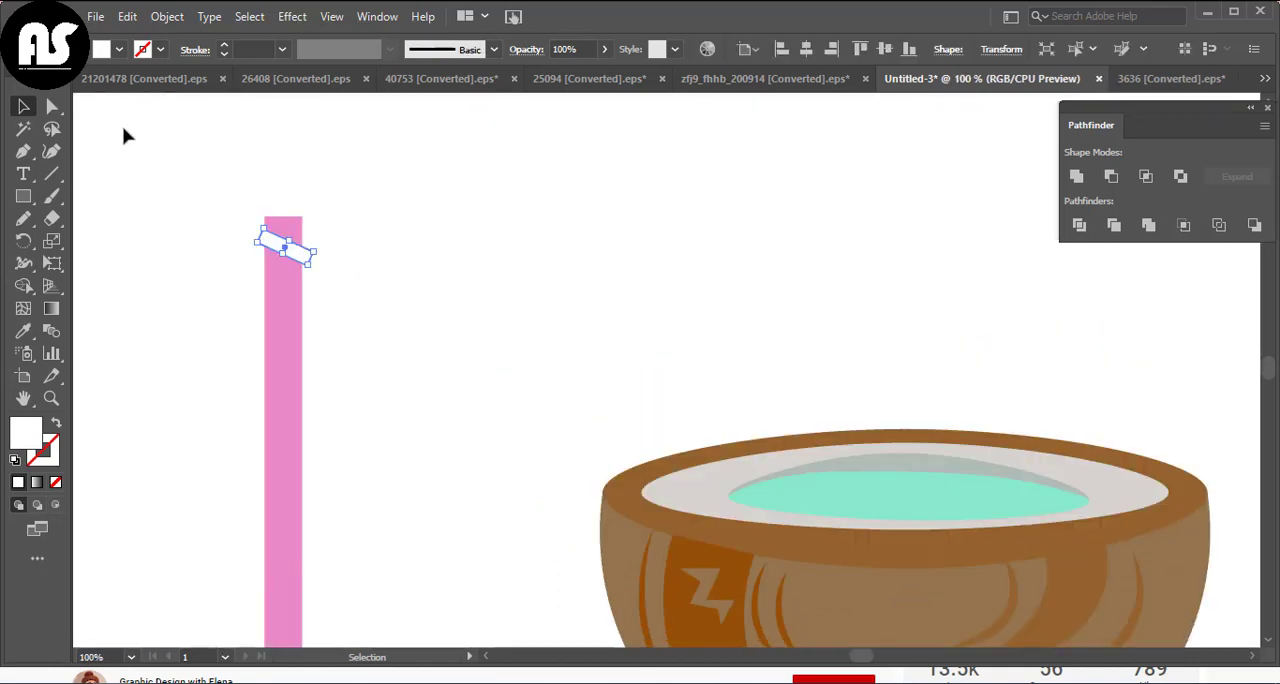
key("shift+grave")
left_click(263, 230)
left_click_drag(313, 252, 286, 368)
key("v")
left_click(197, 280)
Copy the fitted white stripe repeatedly down the length of the straw
scroll(343, 308, "down", 1)
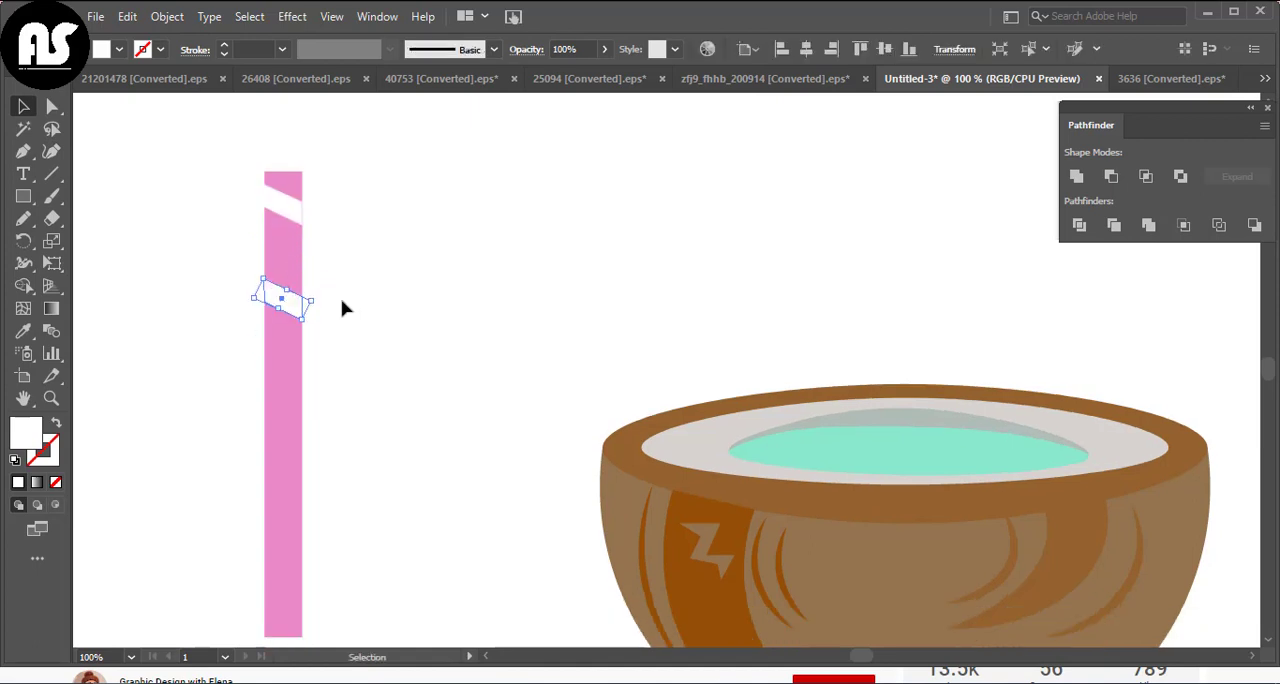
left_click(25, 107)
left_click_drag(294, 309, 294, 386)
scroll(310, 316, "down", 2)
left_click_drag(294, 398, 295, 478)
left_click_drag(288, 469, 287, 269)
left_click_drag(287, 268, 287, 180)
scroll(400, 235, "down", 1)
left_click(421, 243)
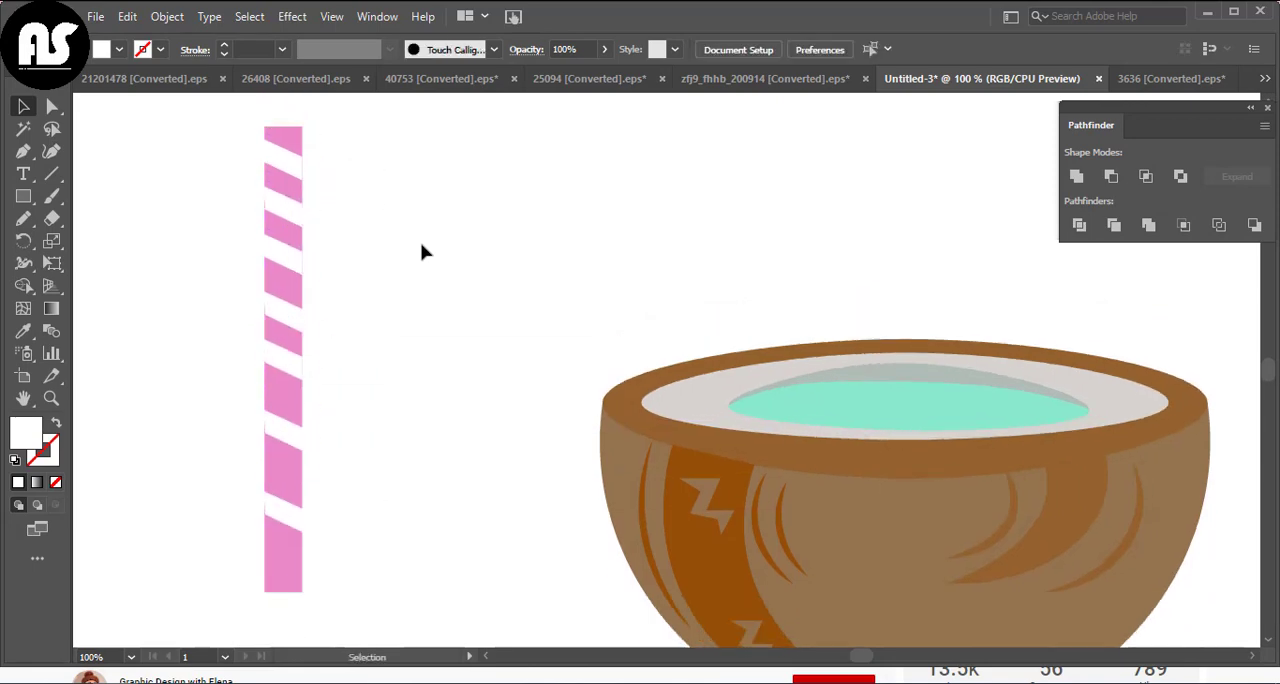
Draw a full-height white rectangle along the straw's centre and narrow it to a thin strip
key("ctrl+0")
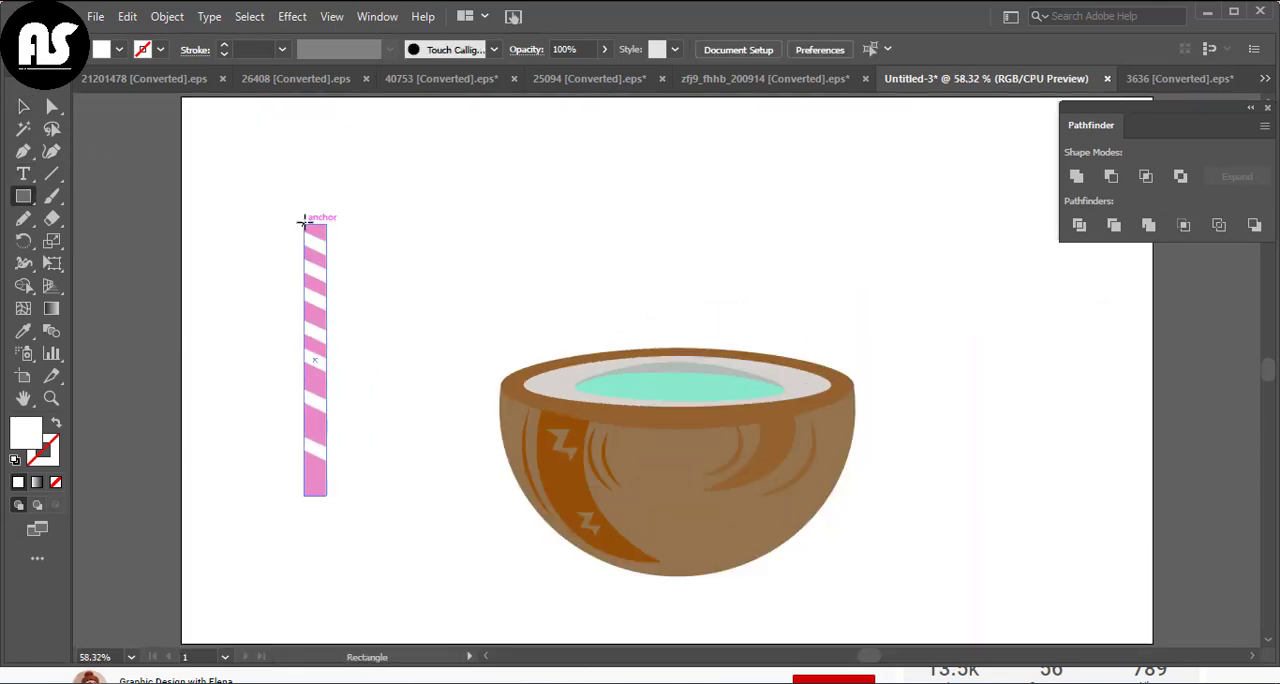
left_click_drag(304, 220, 314, 495)
key("v")
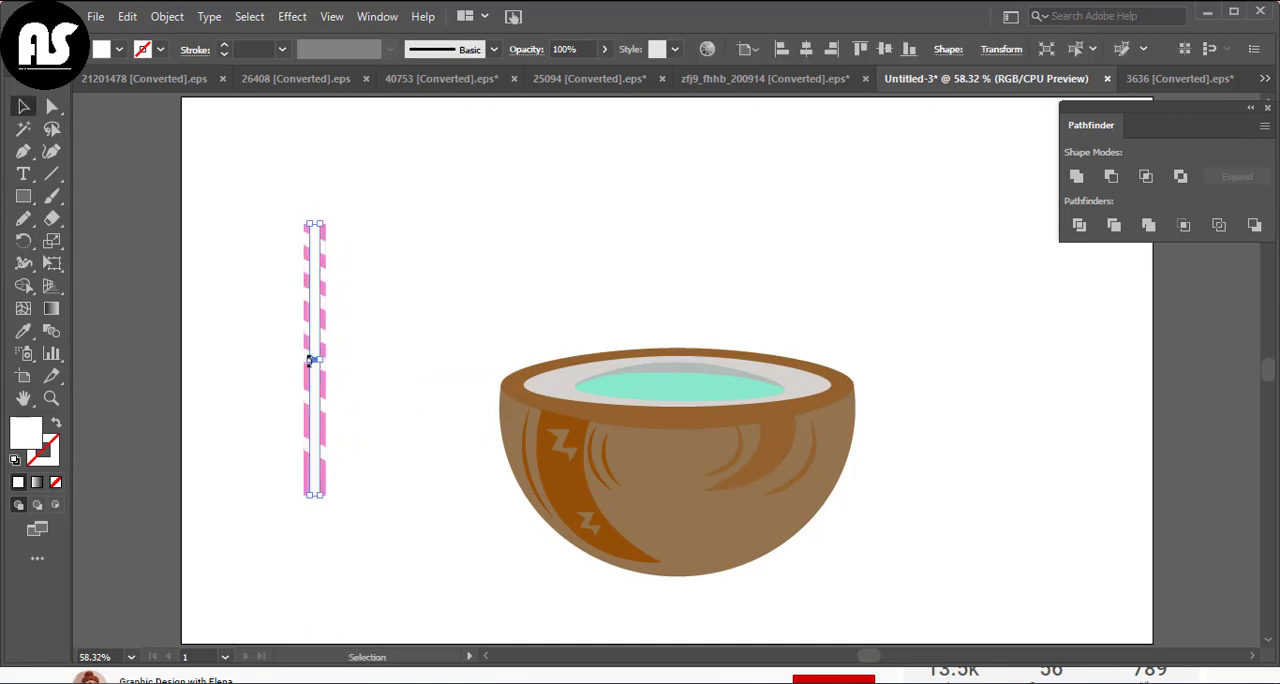
left_click_drag(320, 360, 315, 360)
left_click(360, 226)
Narrow the white centre strip on the straw, fill it black and lower its opacity to 13%
left_click(313, 290)
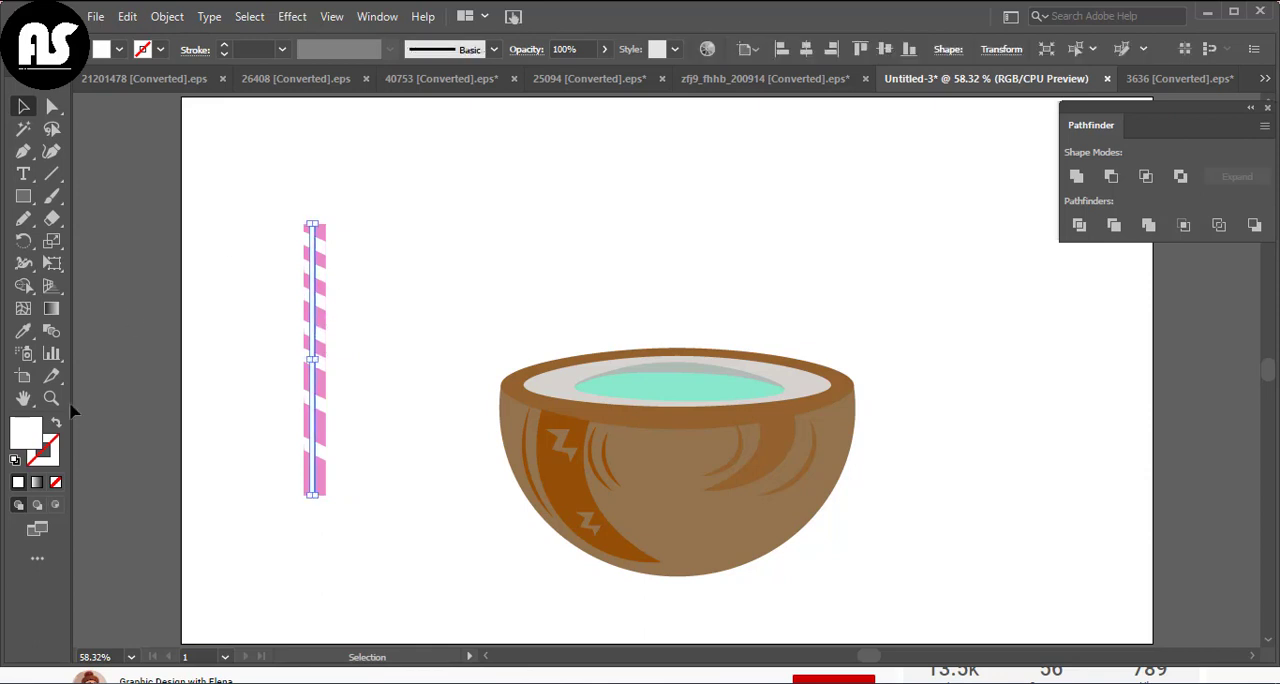
left_click(102, 49)
left_click(606, 49)
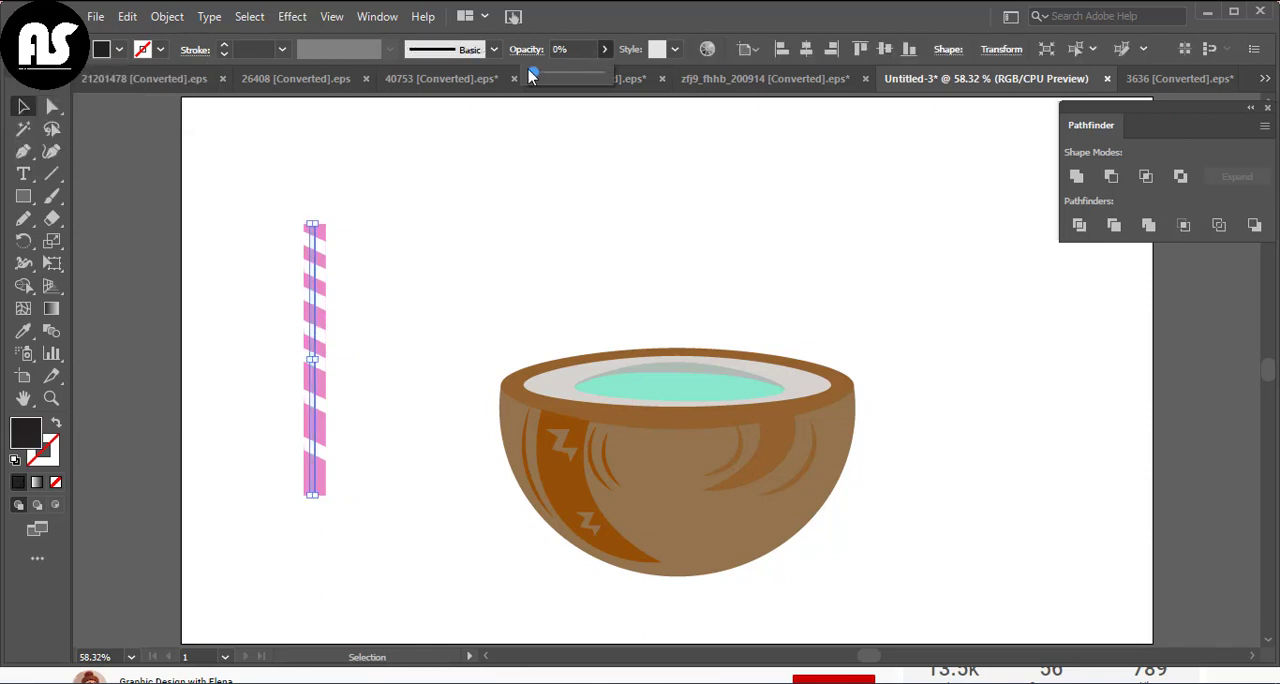
Group all the straw's parts and reshape the straw so it is taller and slimmer
left_click(271, 203)
left_click_drag(271, 203, 392, 528)
right_click(390, 526)
left_click(393, 357)
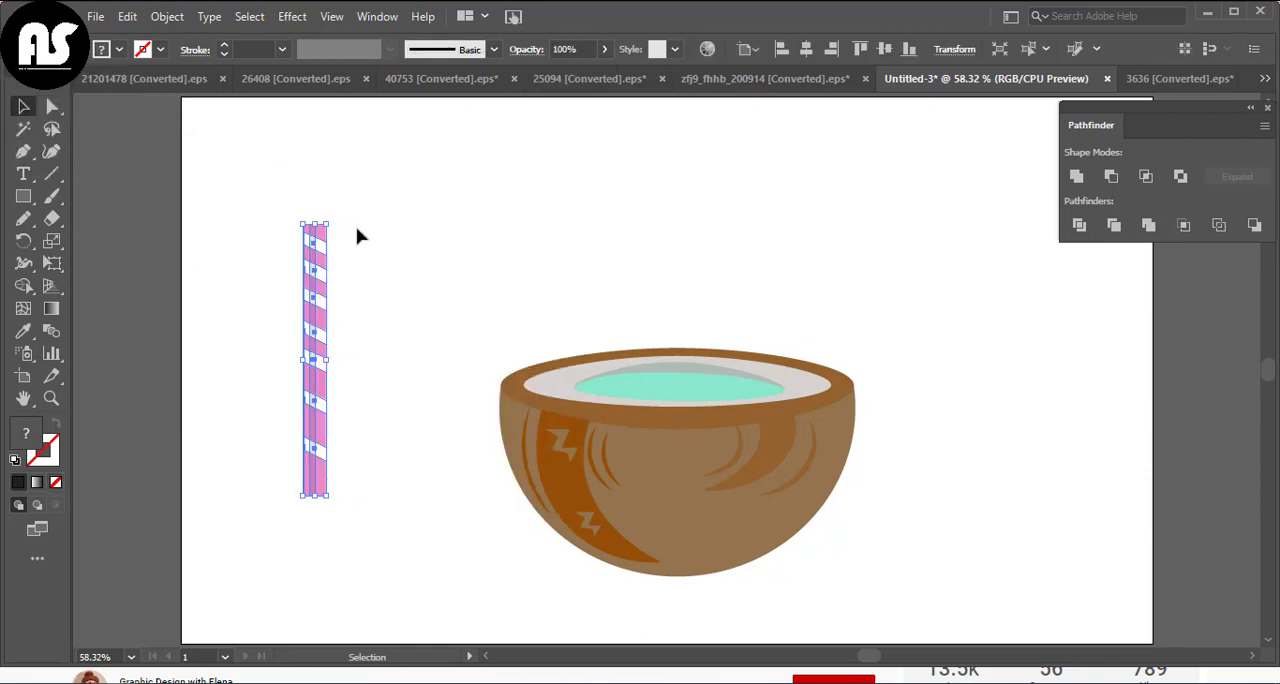
left_click_drag(330, 222, 331, 172)
left_click(377, 223)
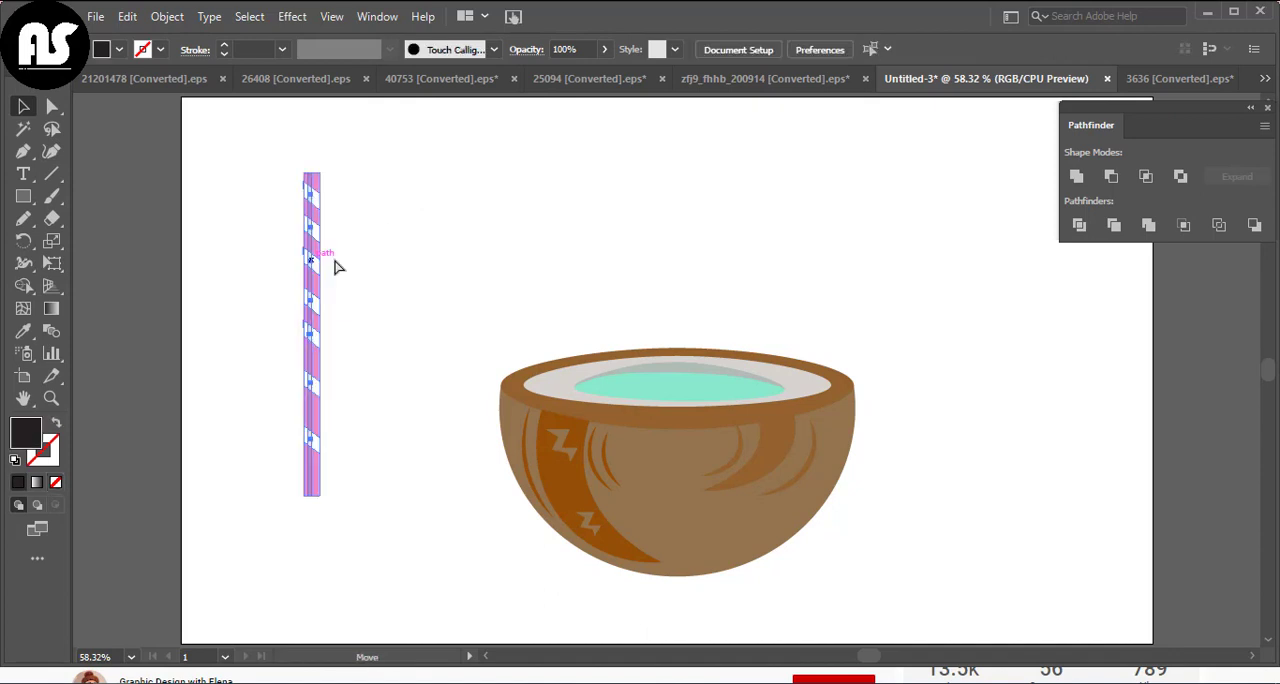
Move the straw onto the coconut, tilt it to the right and shorten it so its lower end reaches the drink
left_click_drag(331, 263, 743, 216)
left_click_drag(751, 121, 797, 132)
left_click_drag(726, 324, 808, 270)
scroll(914, 280, "up", 2)
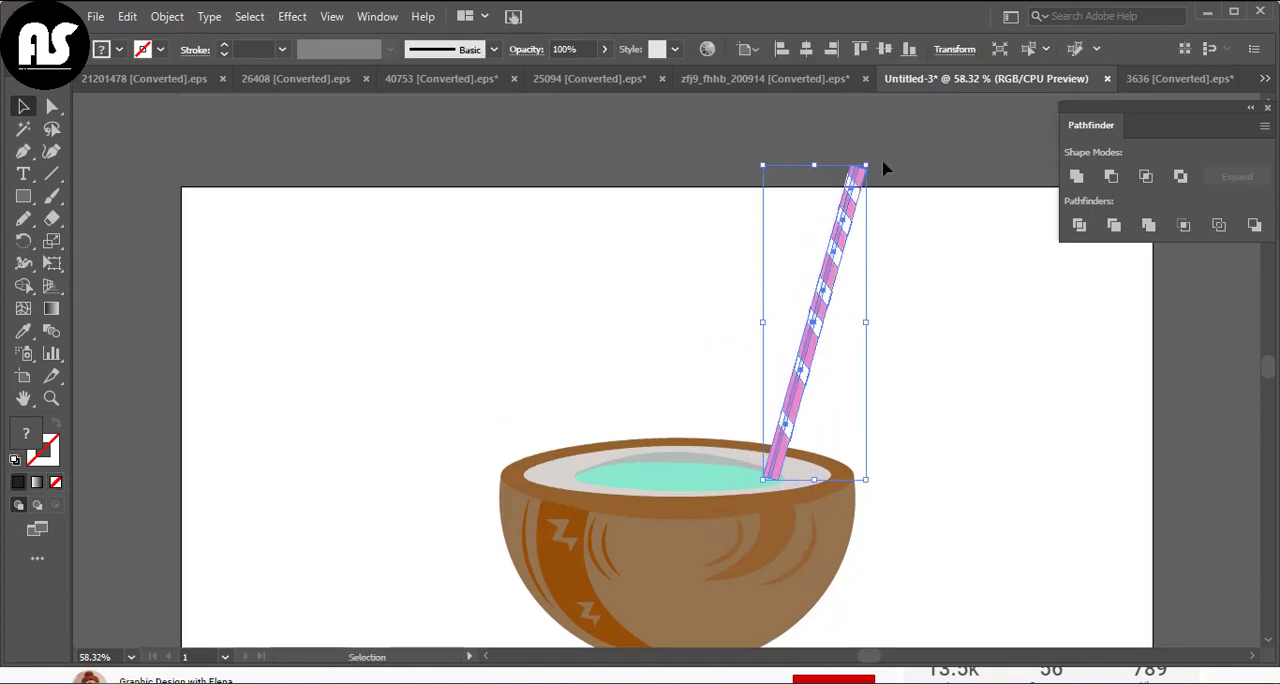
left_click_drag(882, 166, 905, 180)
left_click_drag(852, 249, 857, 290)
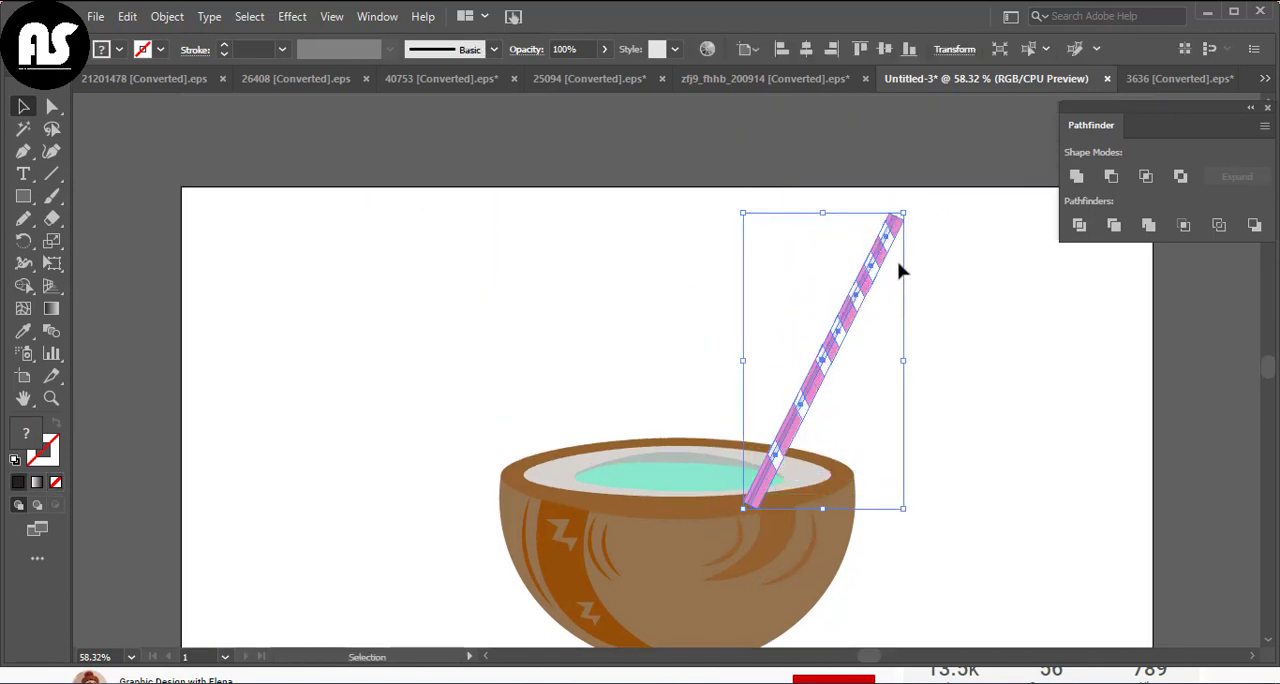
left_click_drag(906, 212, 904, 266)
left_click(963, 311)
scroll(963, 311, "down", 1)
Delete the lowest white stripe on the tilted straw
left_click(767, 446)
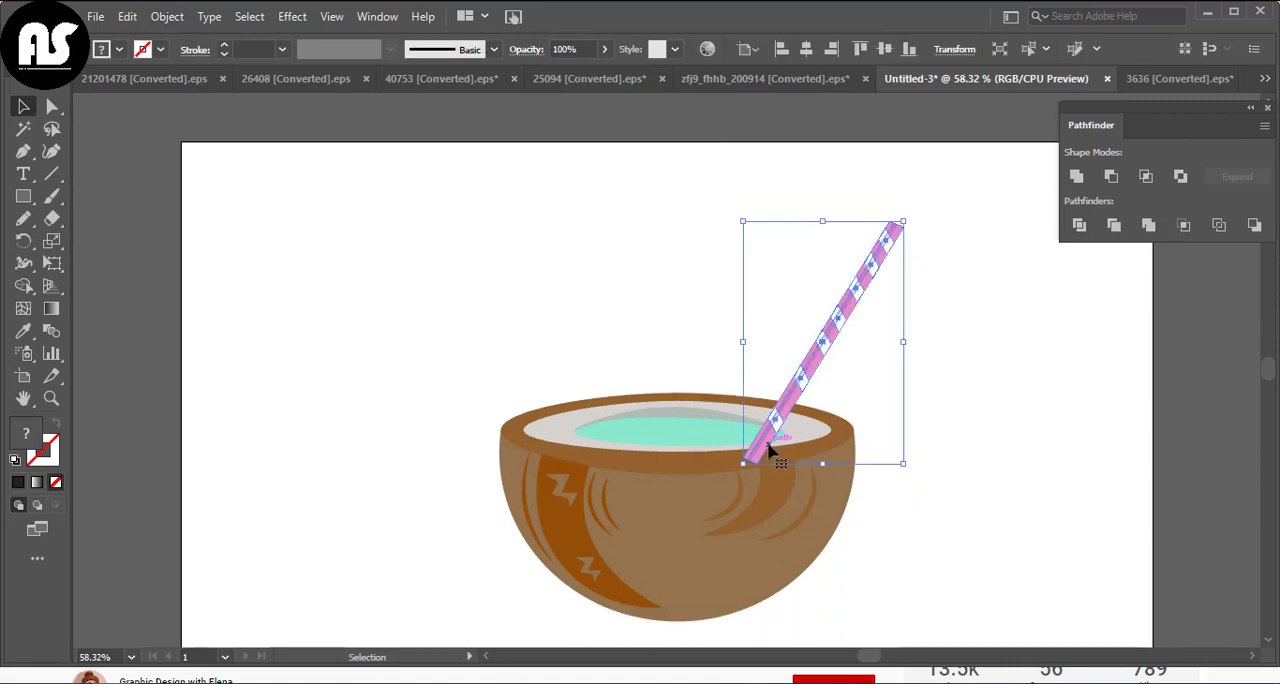
left_click(52, 151)
left_click(757, 470)
scroll(757, 470, "up", 4)
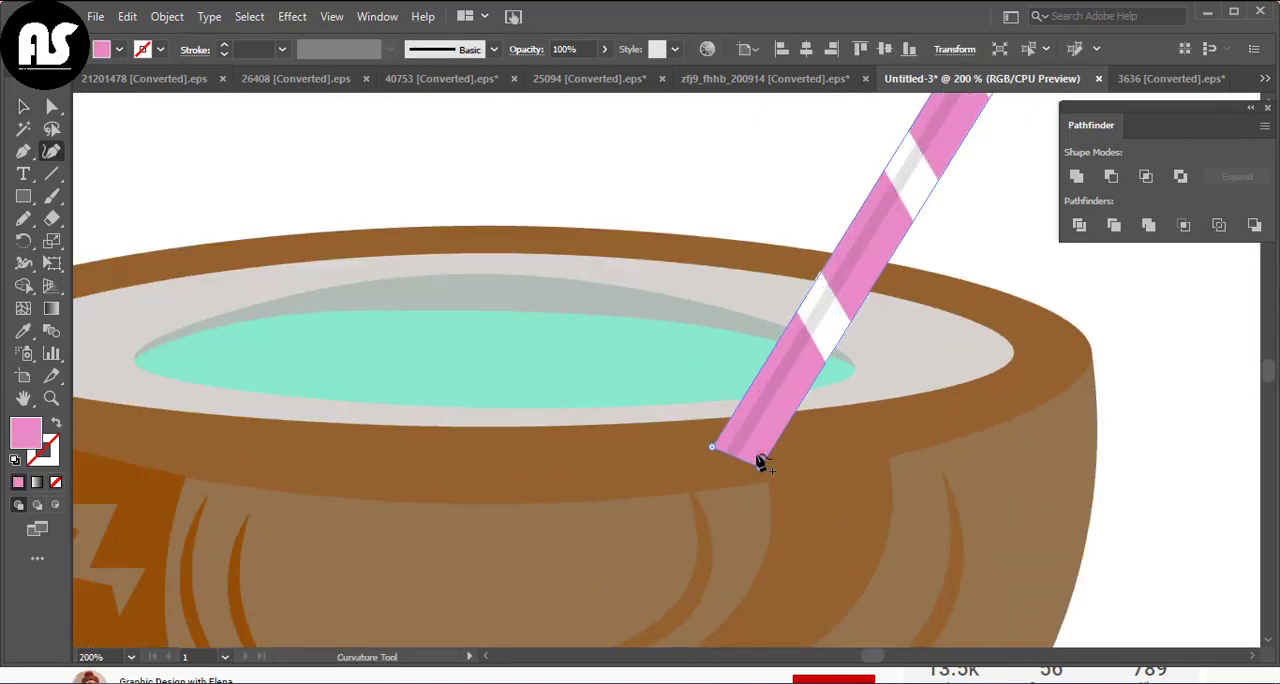
left_click(819, 350)
key("Delete")
key("Delete")
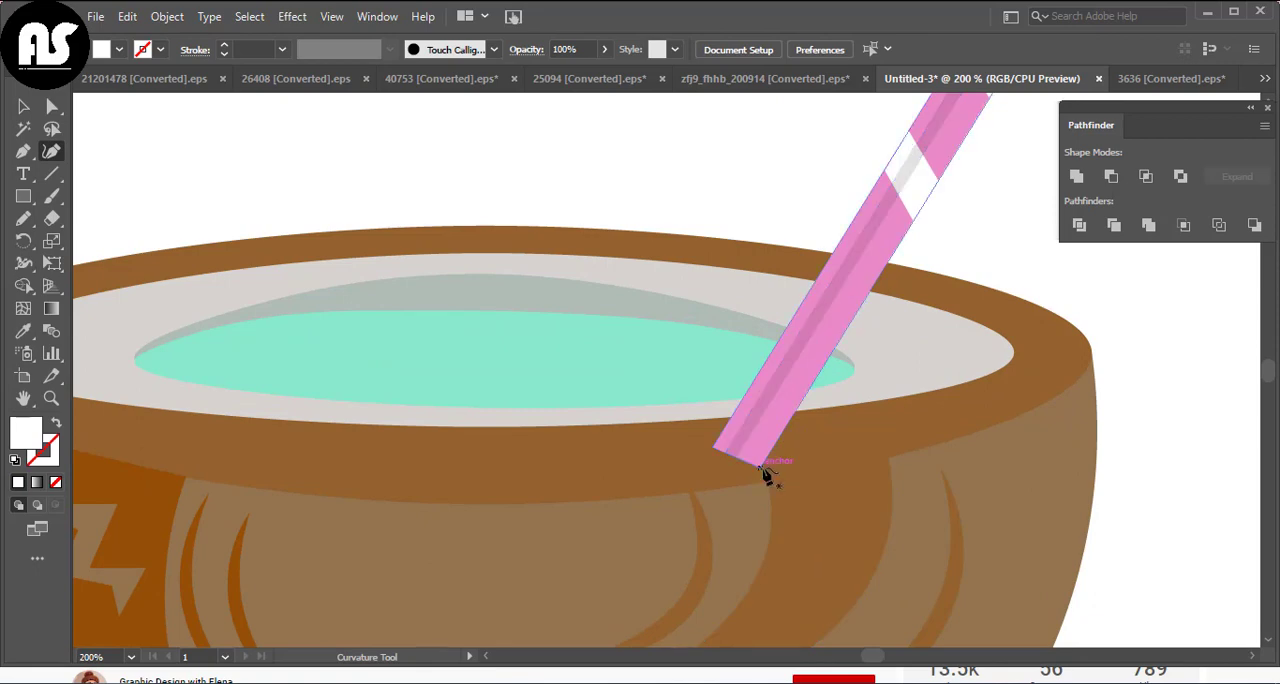
Raise the bottom corners of the pink straw and its shadow strip so both end at the drink's front edge
left_click(762, 468)
left_click_drag(762, 468, 808, 389)
left_click_drag(714, 447, 743, 398)
left_click(731, 456)
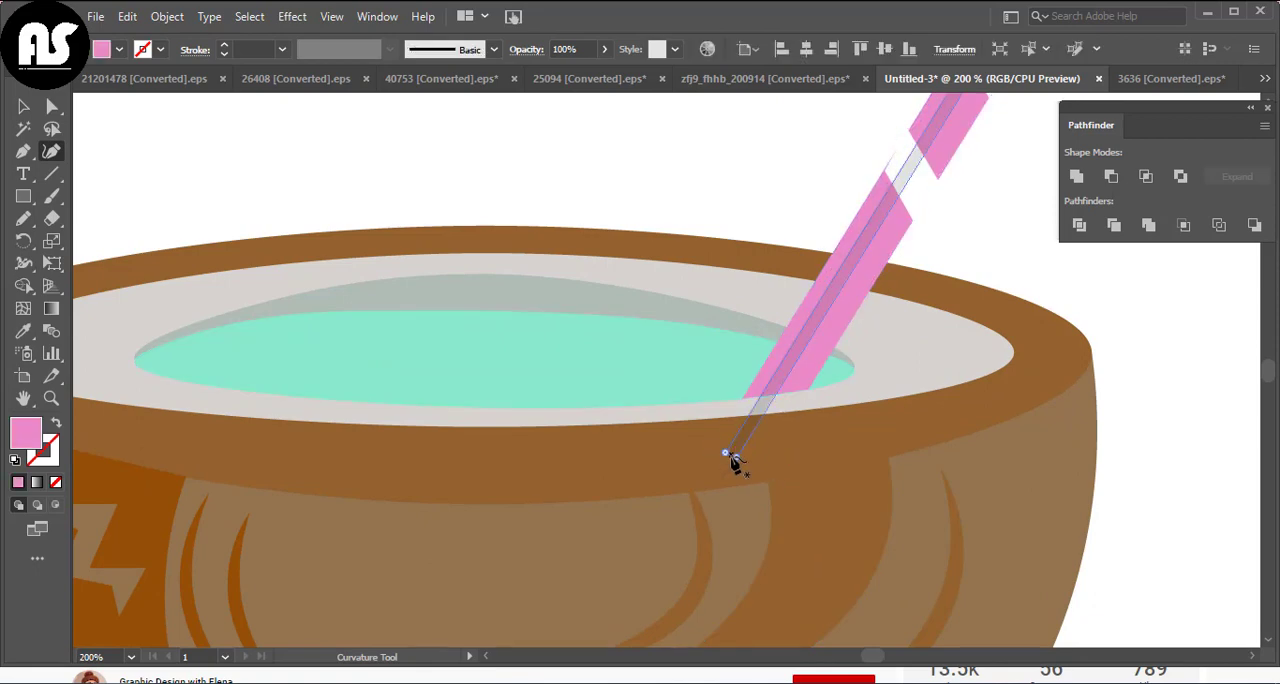
left_click(24, 107)
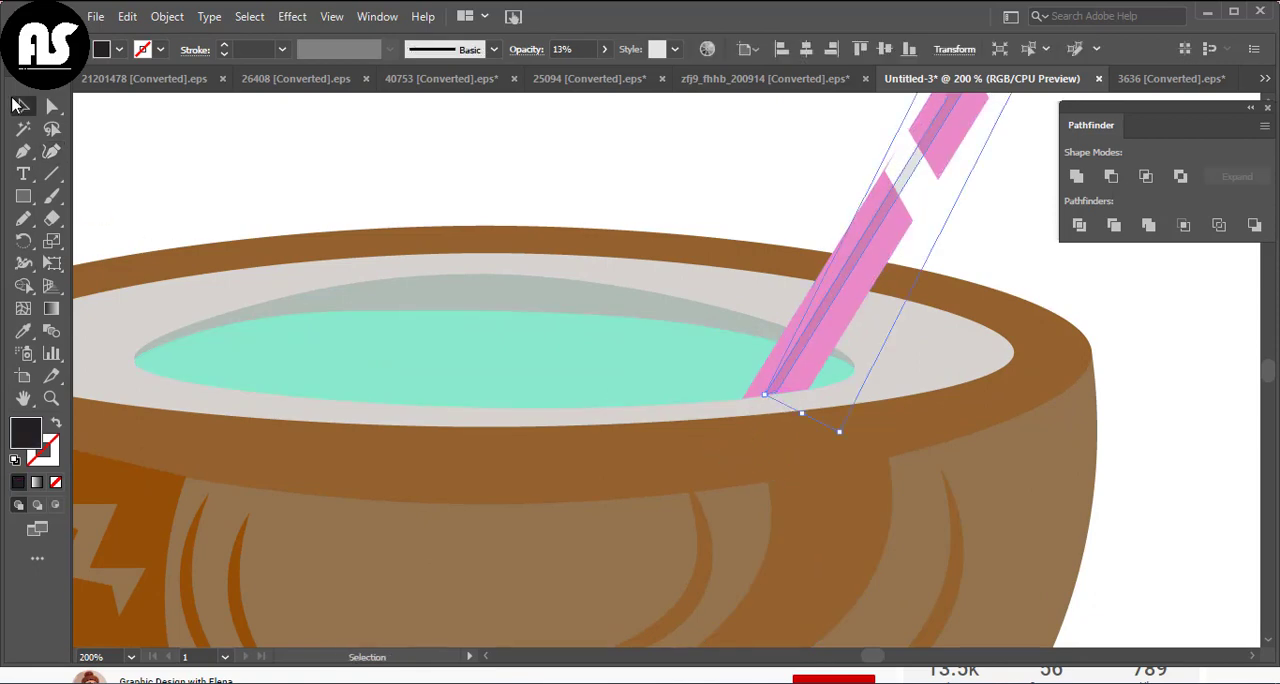
left_click(280, 128)
Copy the lowest white stripe twice down the bare lower part of the straw inside its group
key("ctrl+0")
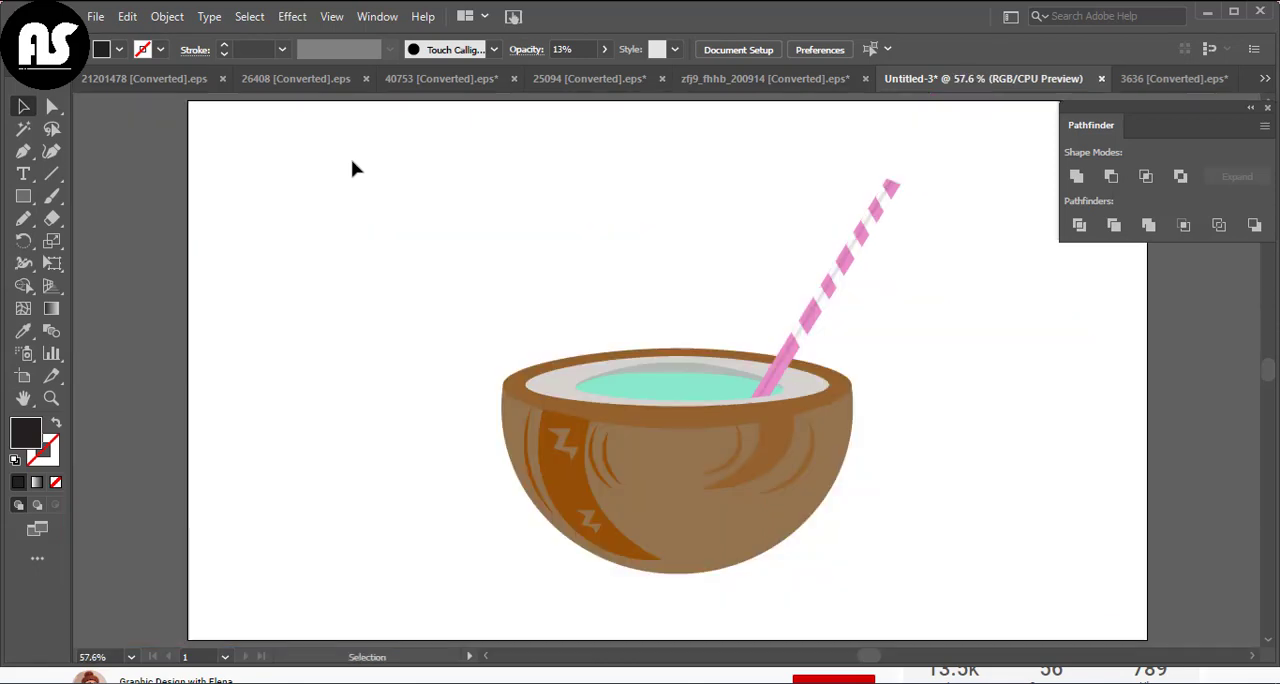
double_click(800, 352)
left_click(800, 340)
key("ctrl+plus")
key("ctrl+plus")
key("ctrl+plus")
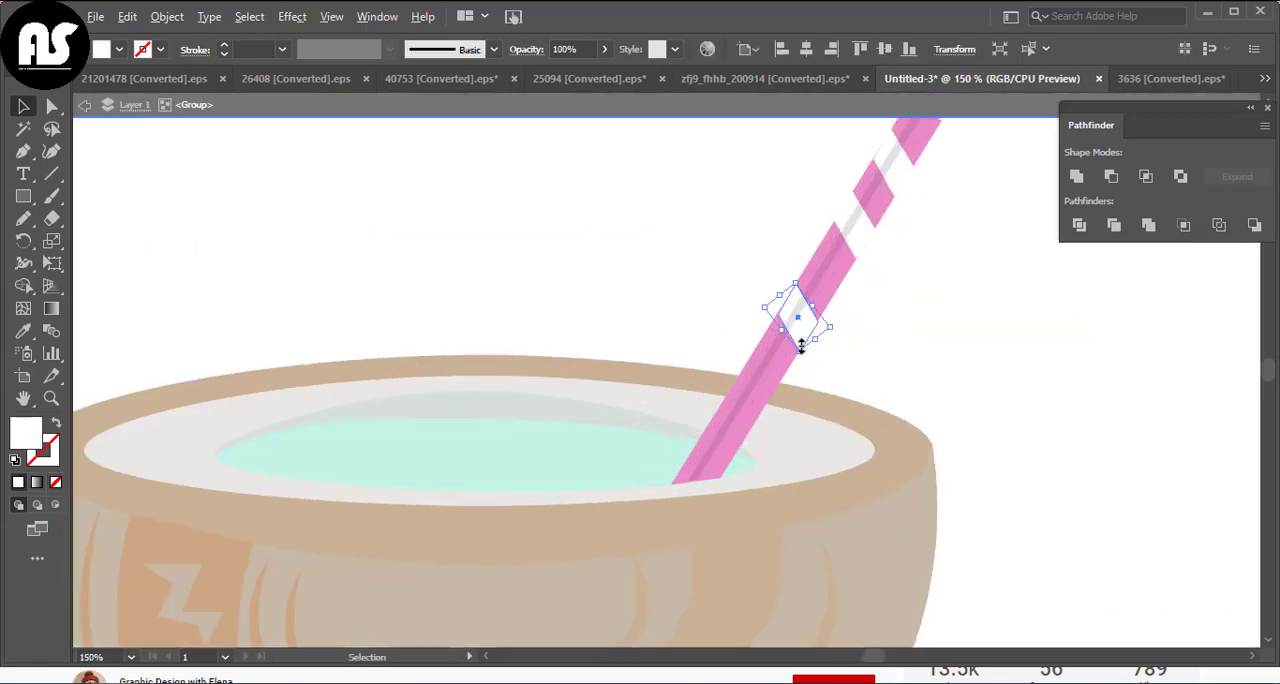
left_click_drag(812, 335, 717, 450)
left_click(954, 371)
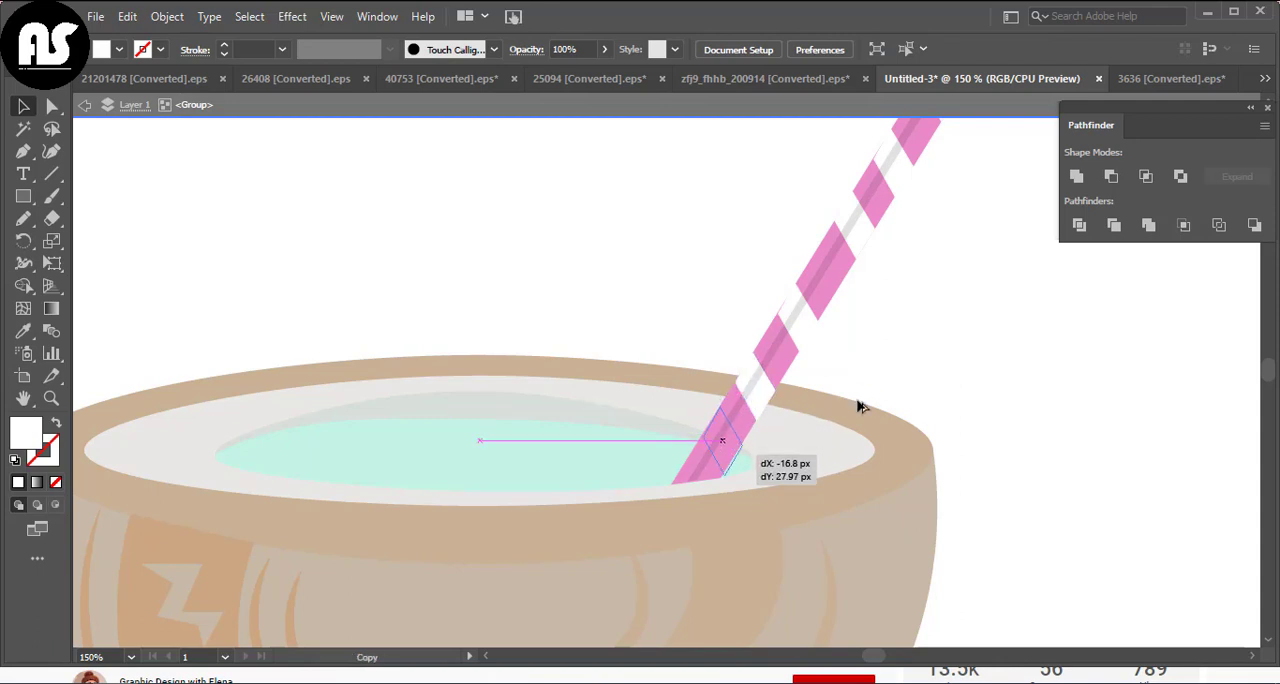
left_click(954, 377)
key("ctrl+0")
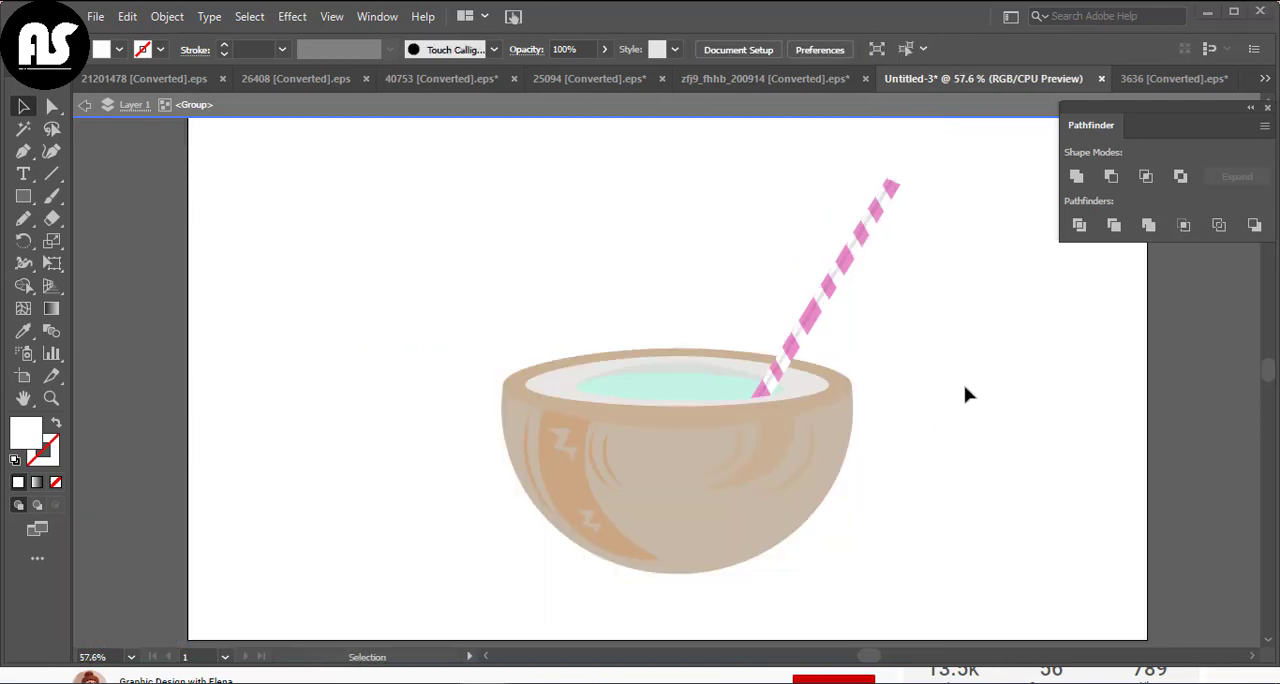
Recolour the coconut's shell in a warmer reddish brown
left_click(850, 443)
double_click(16, 443)
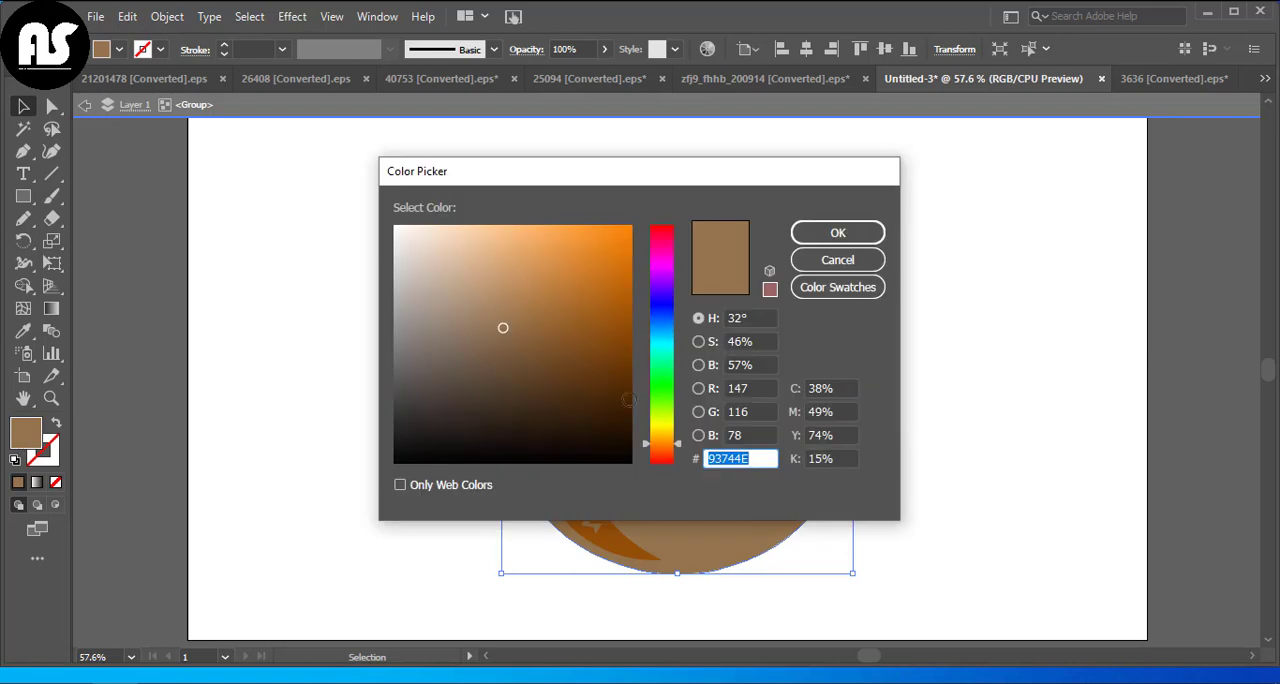
left_click_drag(661, 452, 659, 456)
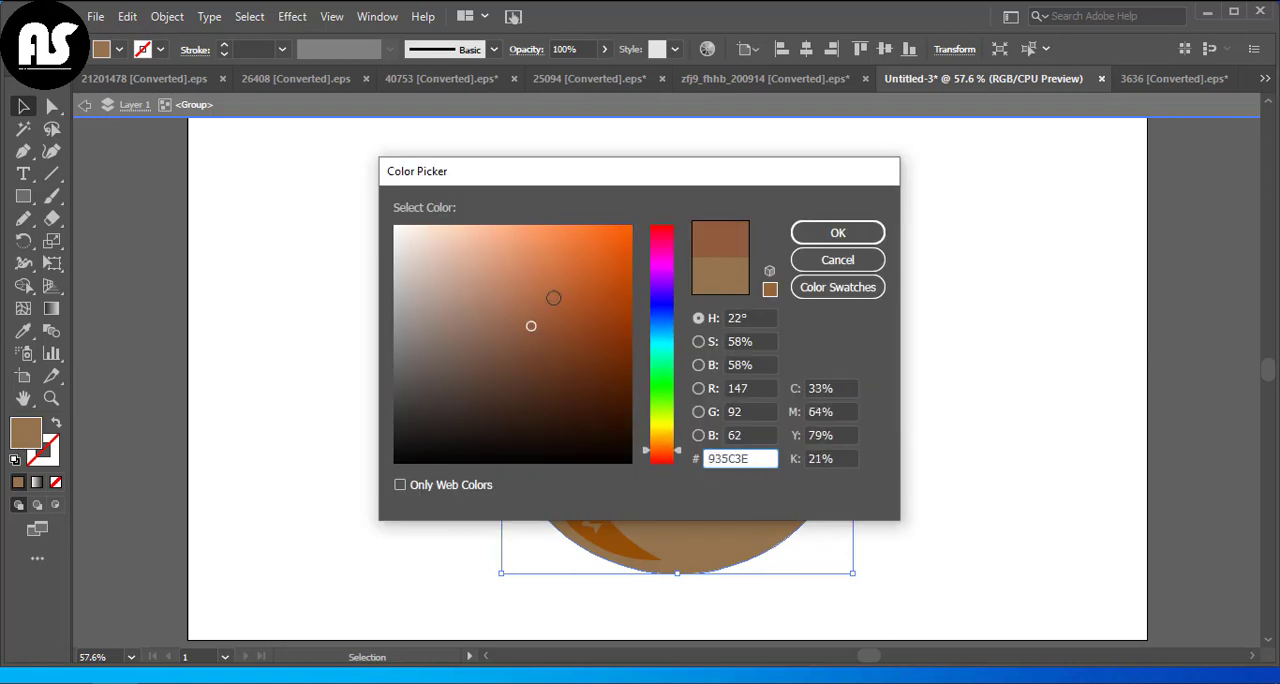
left_click(523, 308)
left_click(818, 234)
left_click(958, 328)
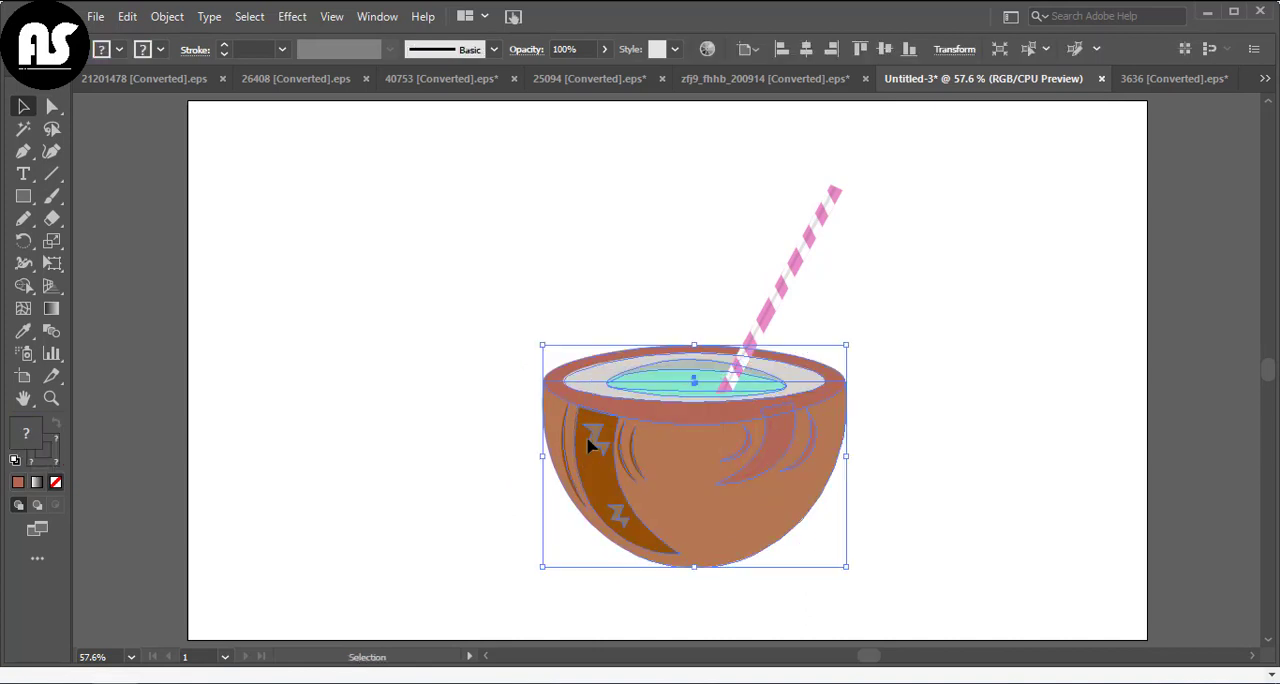
Copy a small zigzag mark onto the shading at the right side of the coconut shell
left_click(557, 452)
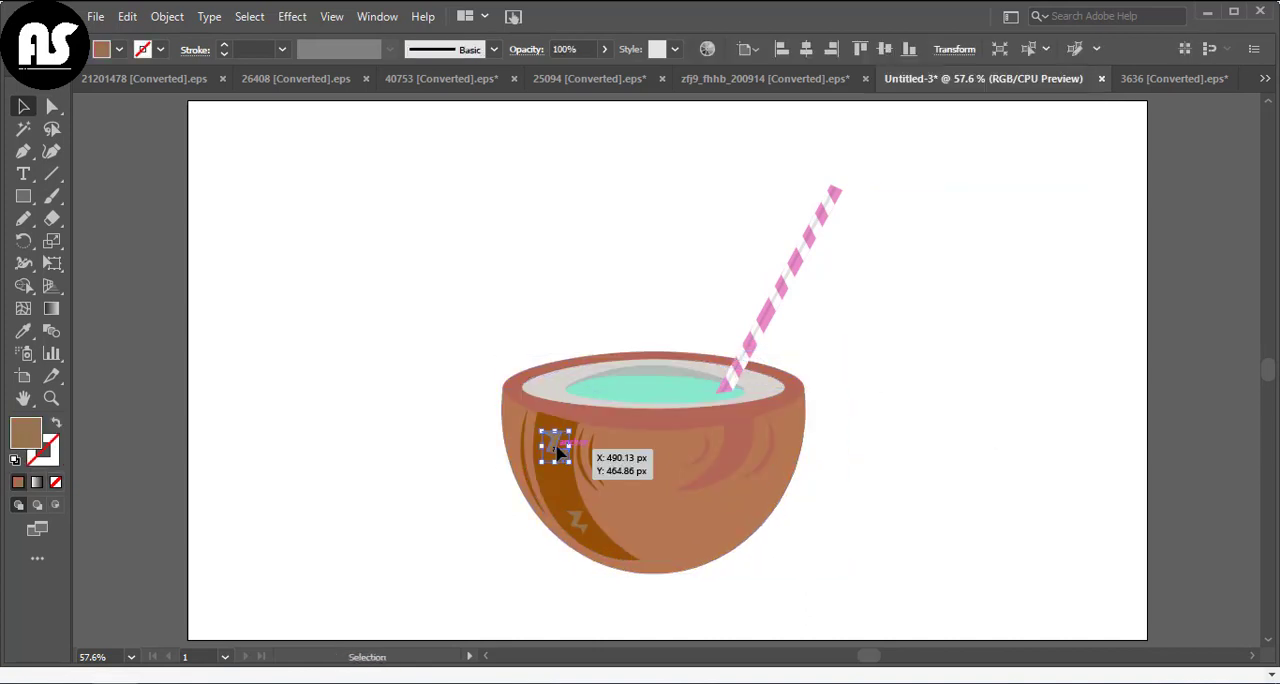
left_click_drag(557, 451, 740, 443)
left_click(808, 440)
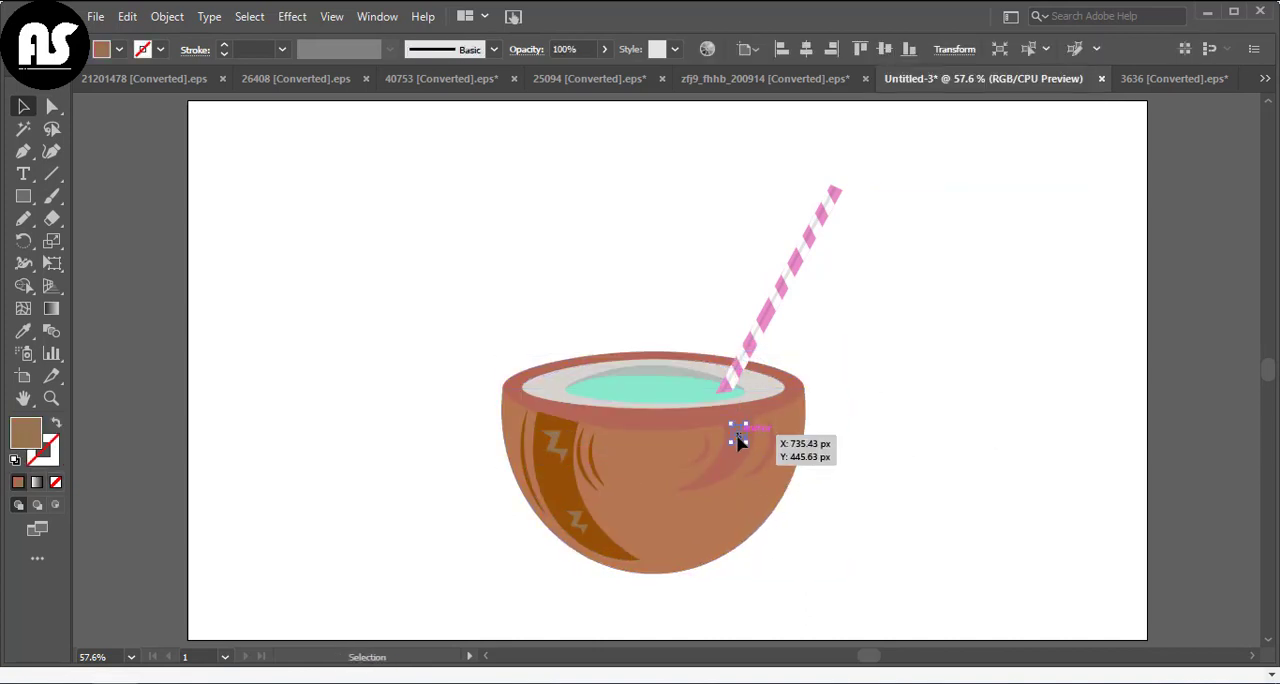
Recolour the copied zigzag dark reddish brown and place two more copies lower down the shell
left_click(23, 331)
left_click(632, 406)
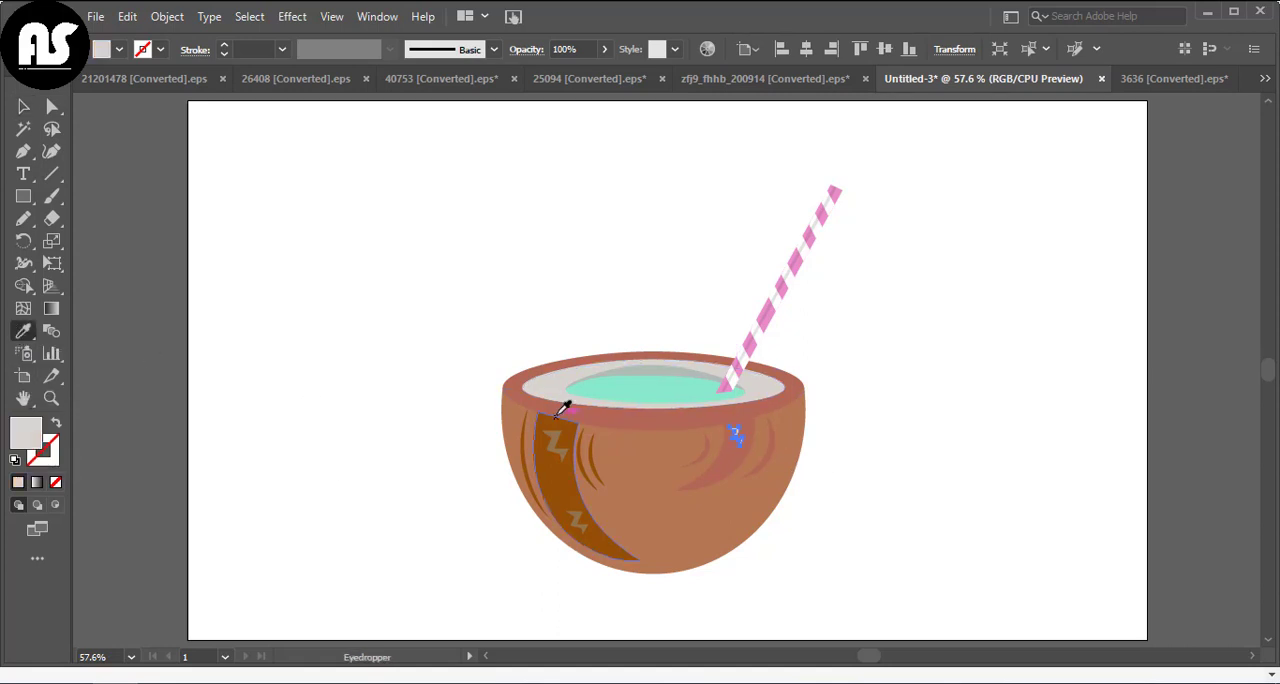
double_click(29, 433)
left_click(834, 229)
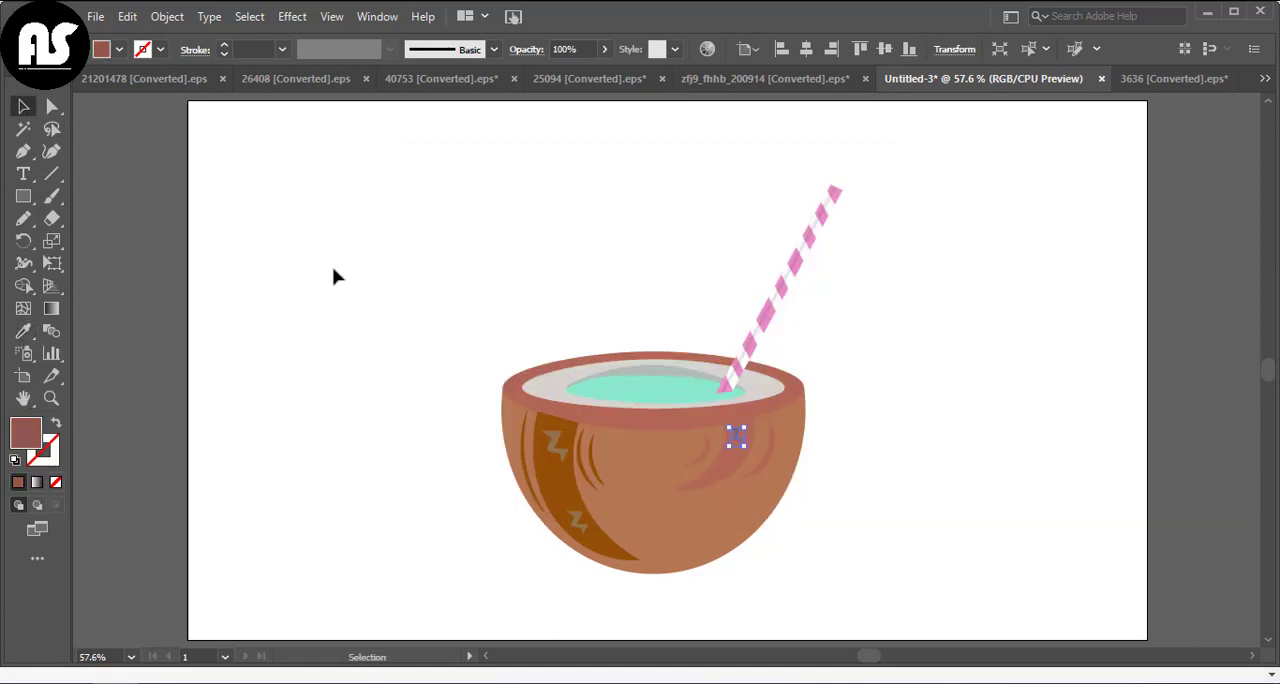
left_click_drag(737, 438, 656, 543)
left_click(1089, 464)
Draw a rectangle on the empty artboard area to the upper left of the coconut
scroll(1017, 361, "up", 1)
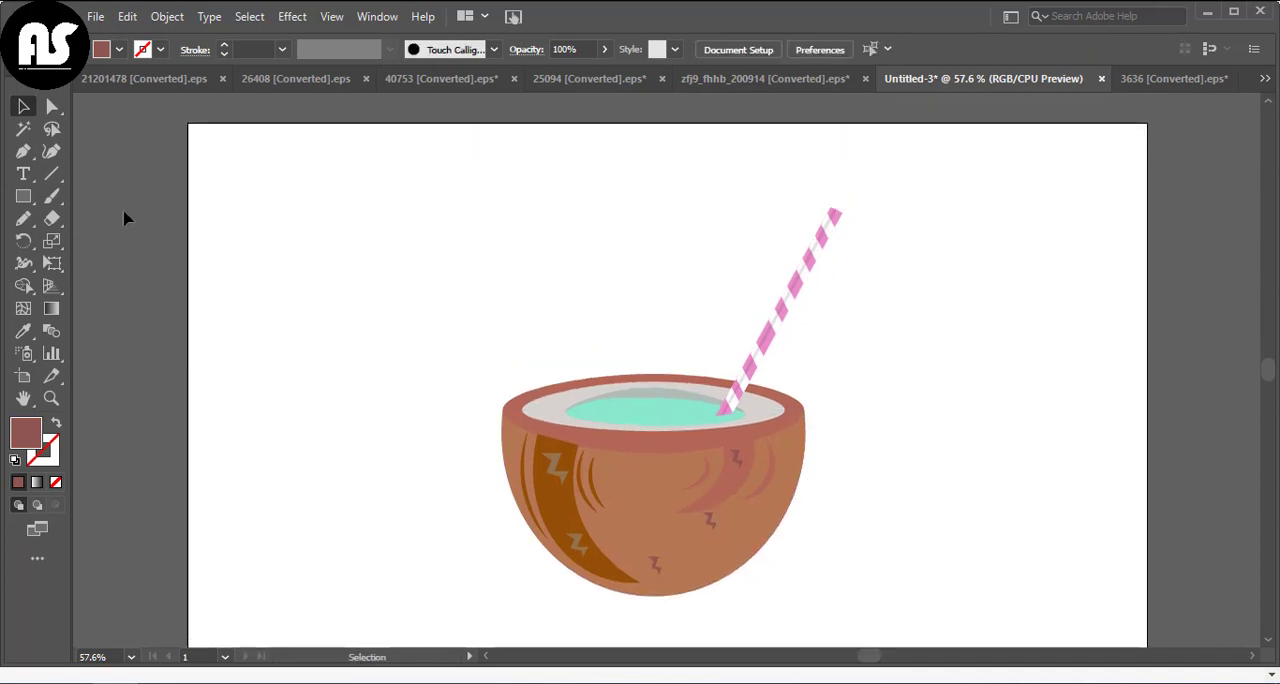
left_click(23, 196)
left_click_drag(266, 237, 446, 347)
key("v")
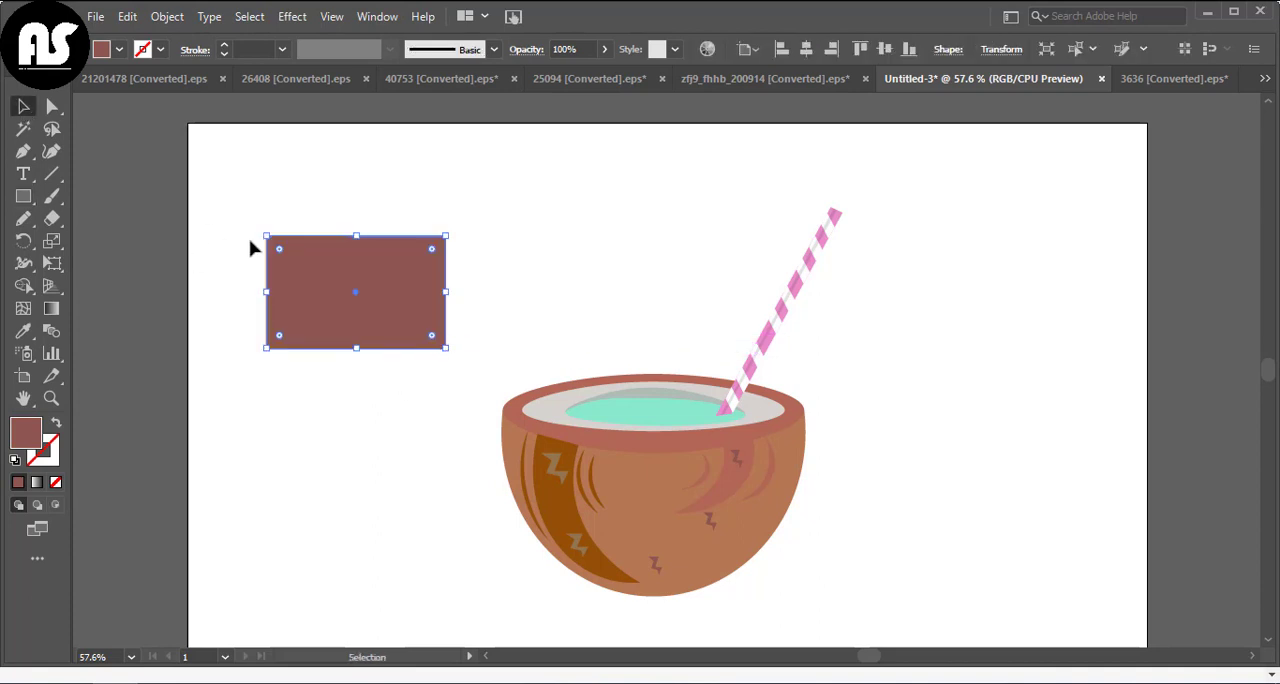
Reshape the rectangle into a peaked umbrella canopy with pointed side tips and an arched lower edge using the Curvature tool
left_click(56, 154)
left_click_drag(350, 237, 354, 181)
left_click_drag(266, 347, 300, 270)
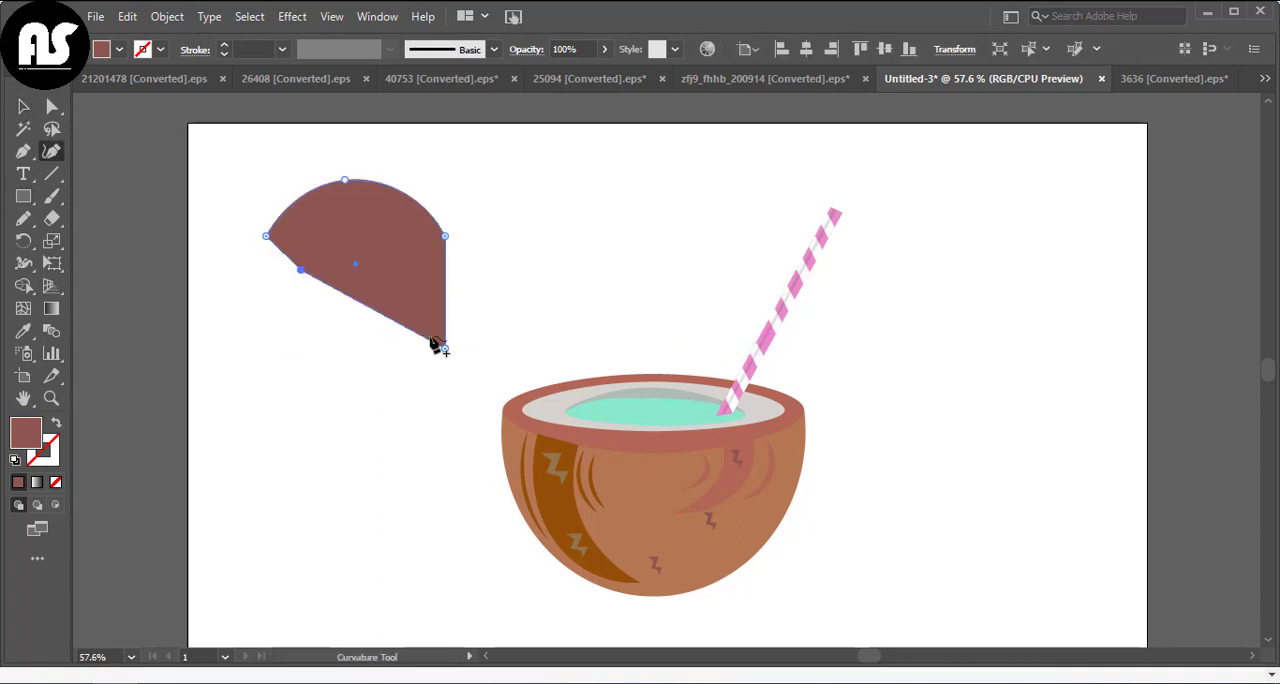
left_click_drag(446, 347, 404, 257)
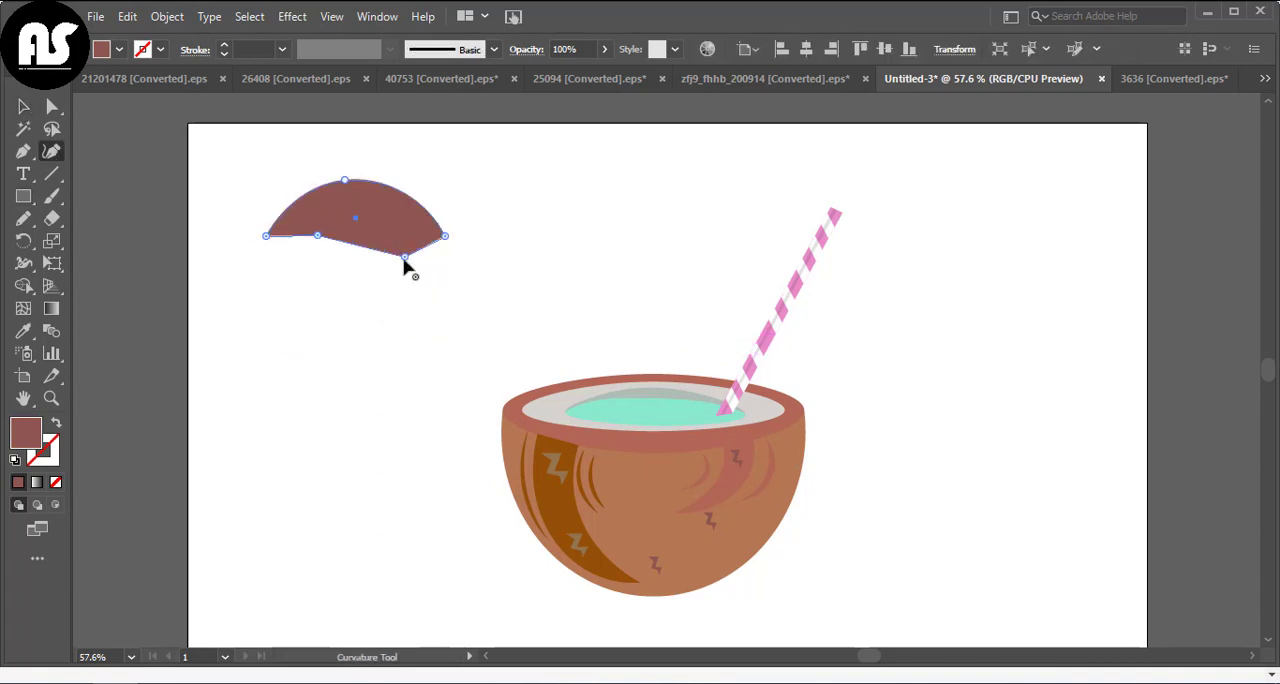
left_click_drag(353, 208, 357, 200)
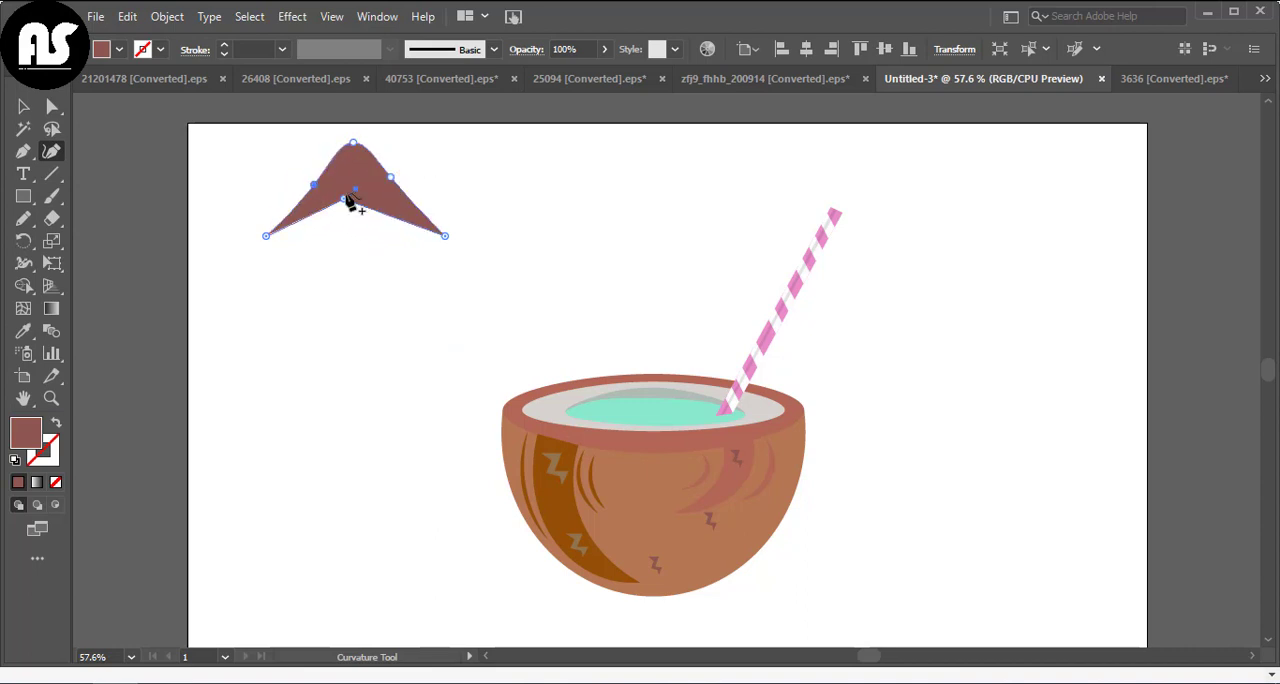
left_click_drag(350, 197, 353, 237)
Enlarge the umbrella canopy and reposition it to the upper left of the coconut
left_click(25, 109)
left_click_drag(445, 236, 490, 271)
left_click_drag(386, 213, 363, 228)
Try several swatch colours on the umbrella canopy and fill it crimson red
left_click(105, 50)
left_click(117, 80)
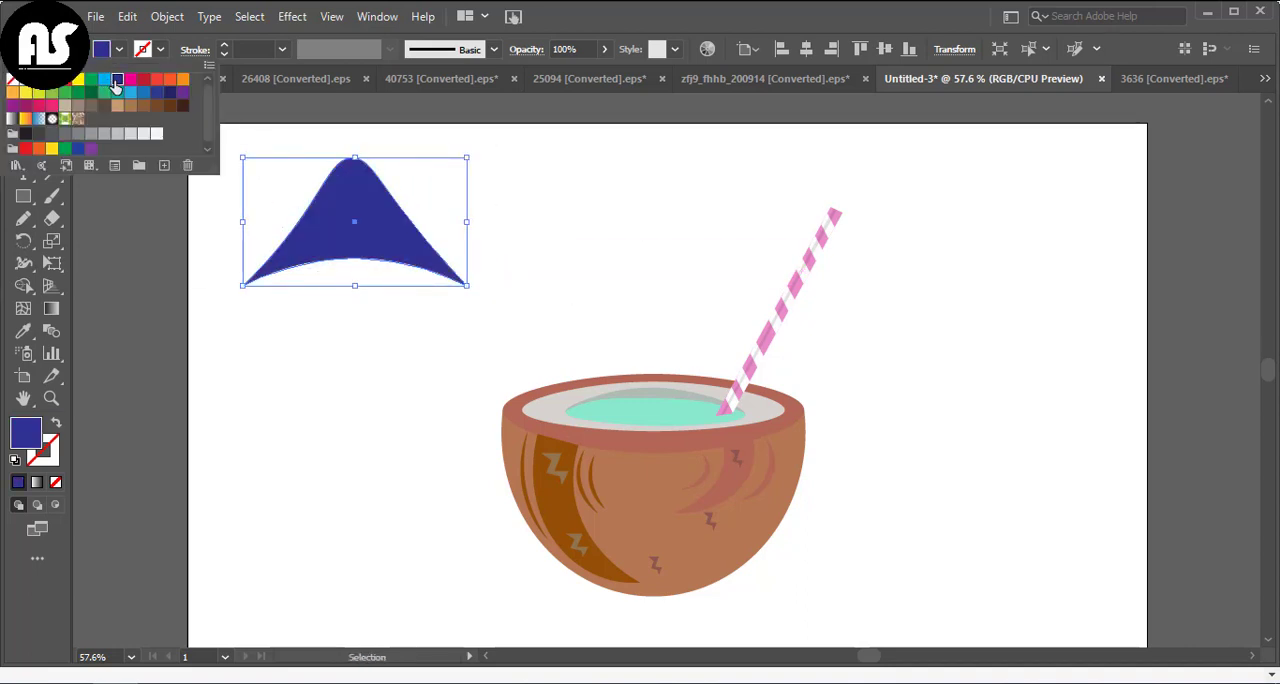
left_click(157, 79)
left_click(170, 79)
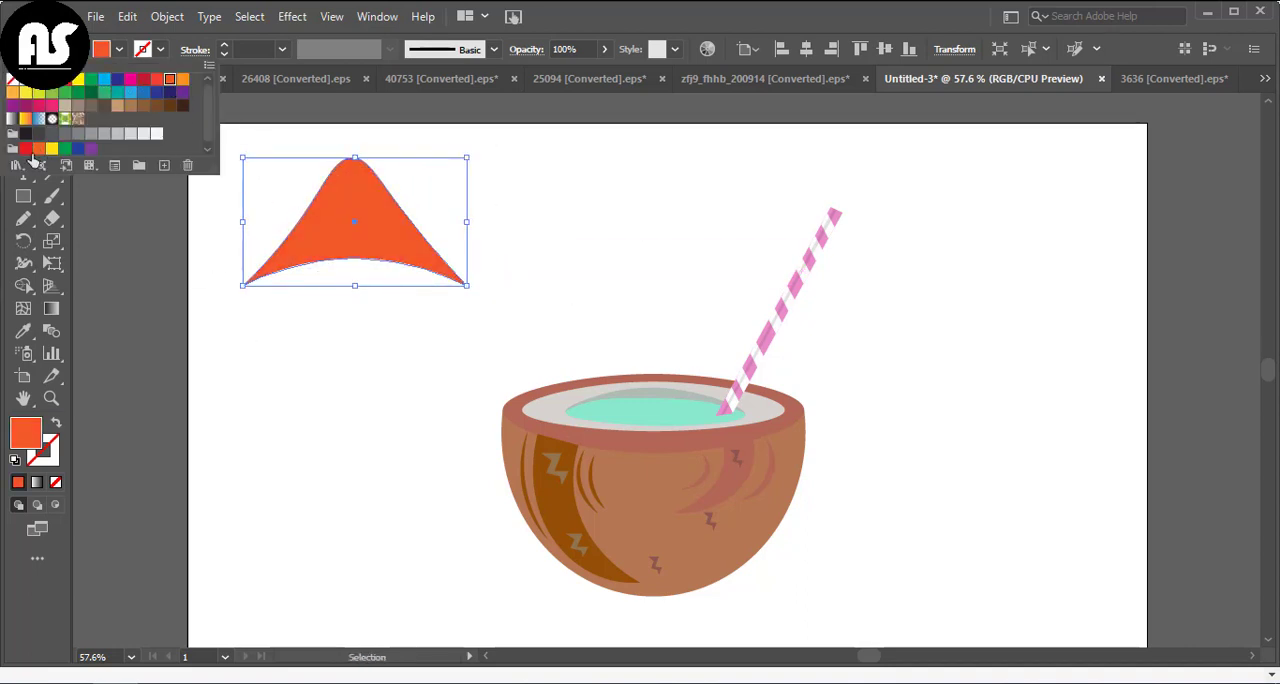
left_click(144, 92)
left_click(209, 289)
left_click(209, 289)
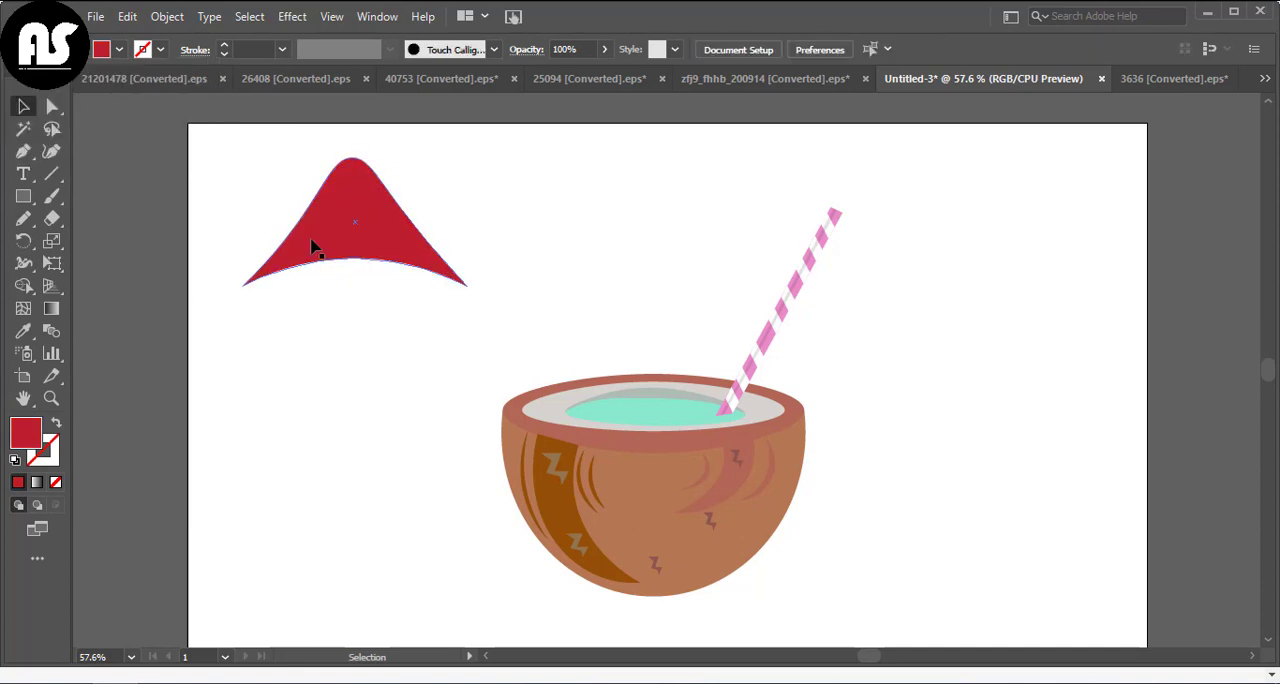
Draw a straight umbrella pole down from the canopy's peak with a red 8 pt stroke
mouse_move(349, 158)
left_mouse_down()
mouse_move(366, 303)
mouse_move(355, 424)
left_mouse_up()
left_click(19, 483)
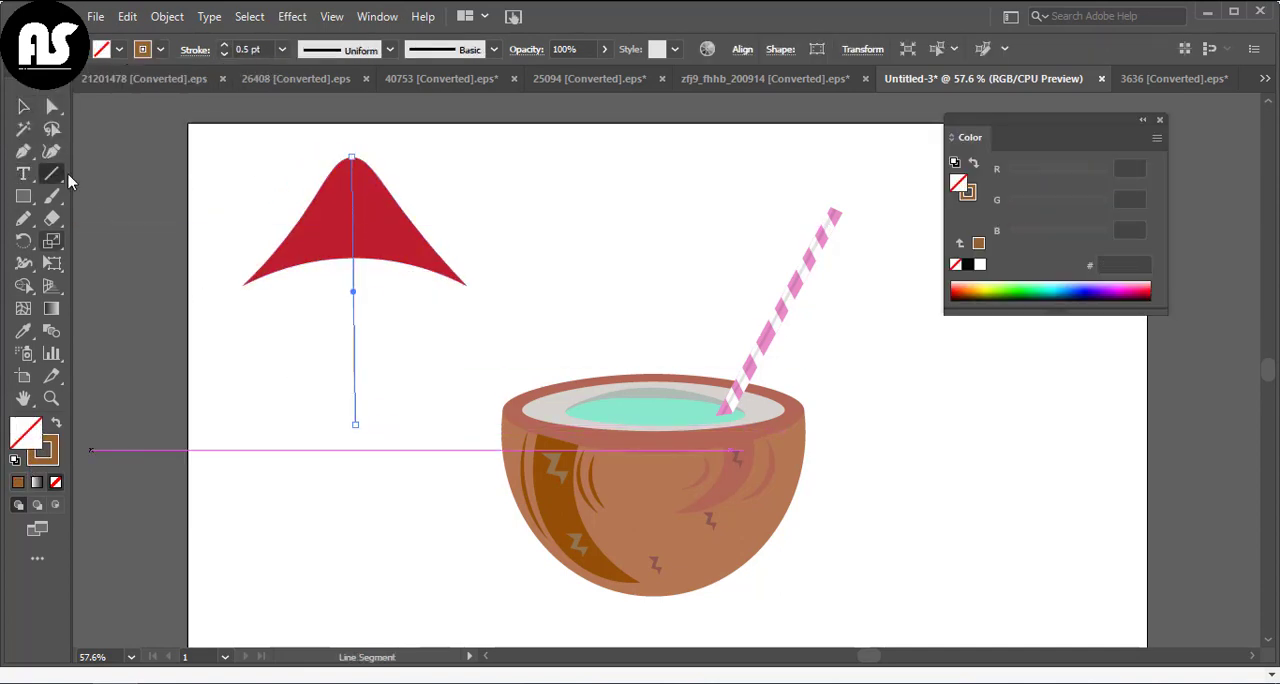
left_click(146, 49)
left_click(144, 92)
left_click(154, 349)
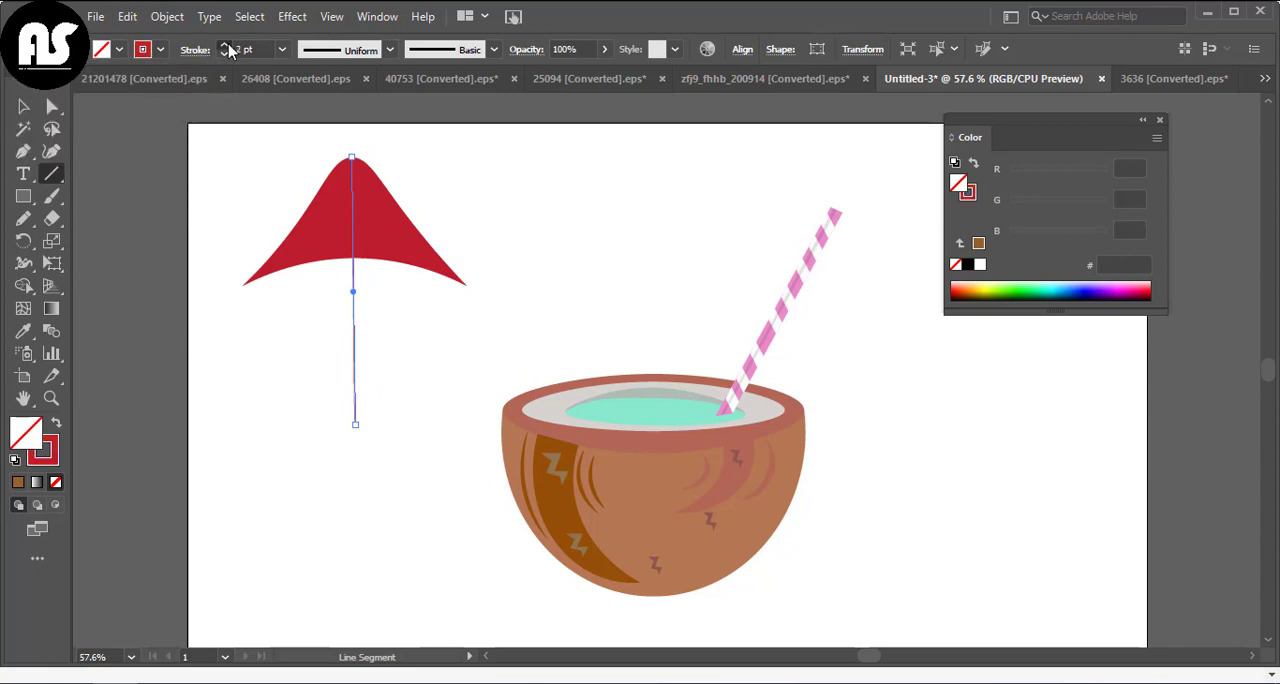
key("v")
left_click(266, 414)
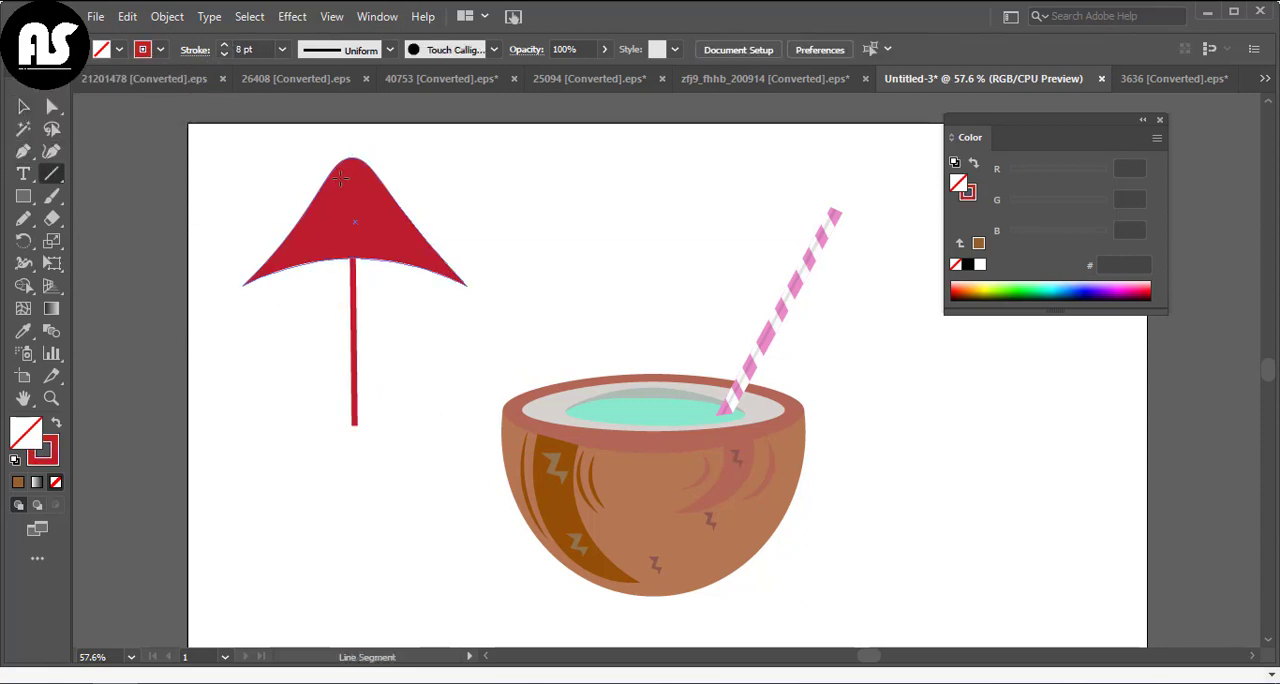
Draw a thin white rib line down the centre of the canopy from its peak to its lower edge
left_click_drag(352, 157, 356, 258)
left_click(144, 50)
left_click(36, 75)
left_click(114, 283)
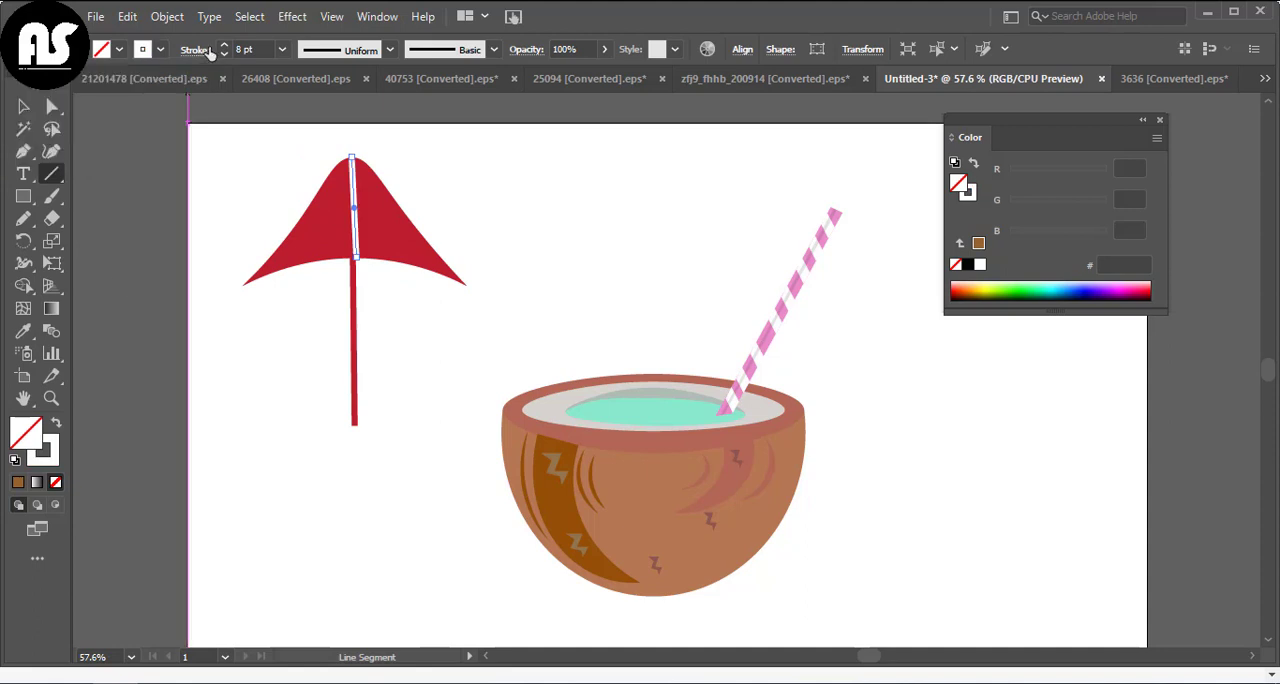
key("v")
left_click(280, 204)
Copy the centre rib, tilt the copy and place it on the left half of the canopy
left_click_drag(351, 241, 399, 260)
left_click_drag(370, 214, 380, 201)
left_click_drag(405, 245, 317, 214)
left_click(383, 340)
Reflect a copy of the left rib and fit it onto the right half of the canopy
right_click(310, 229)
mouse_move(452, 547)
left_click(550, 457)
key("Return")
left_click_drag(298, 260, 467, 286)
left_click(398, 284)
left_click(405, 261)
left_click(484, 206)
Draw a horizontal line between the canopy's two side tips with a dark blue 8 pt stroke
left_click(51, 173)
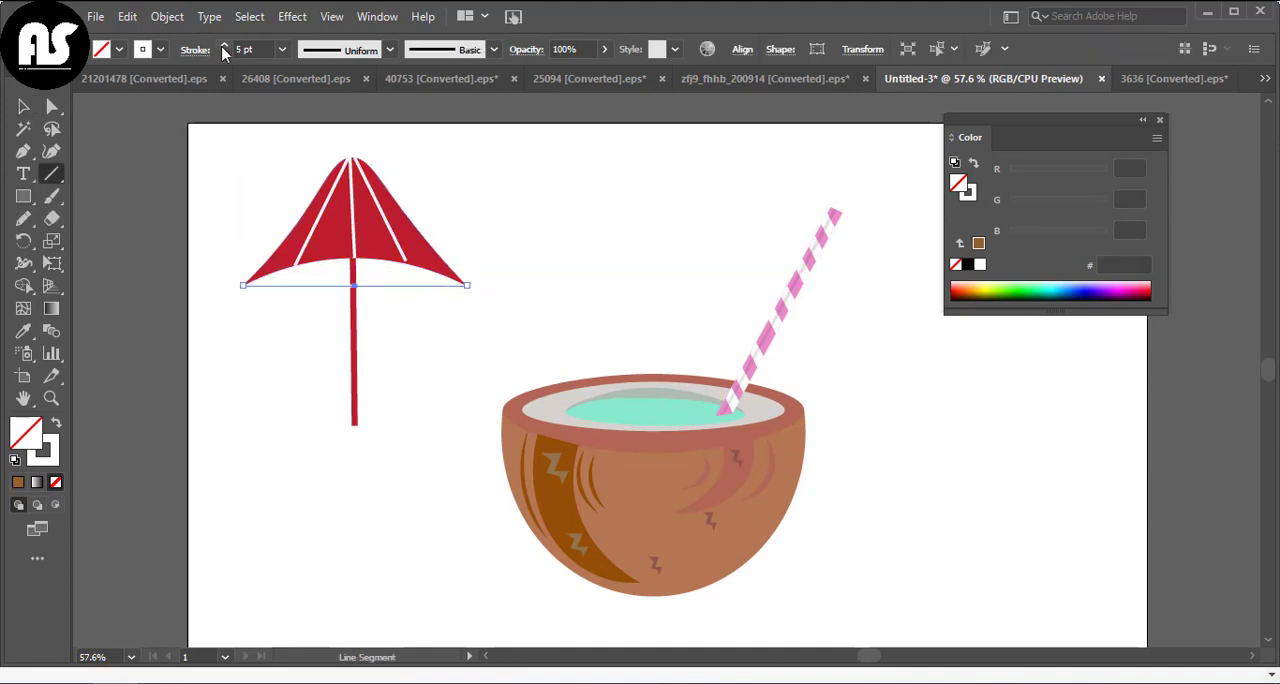
left_click(145, 50)
left_click(118, 90)
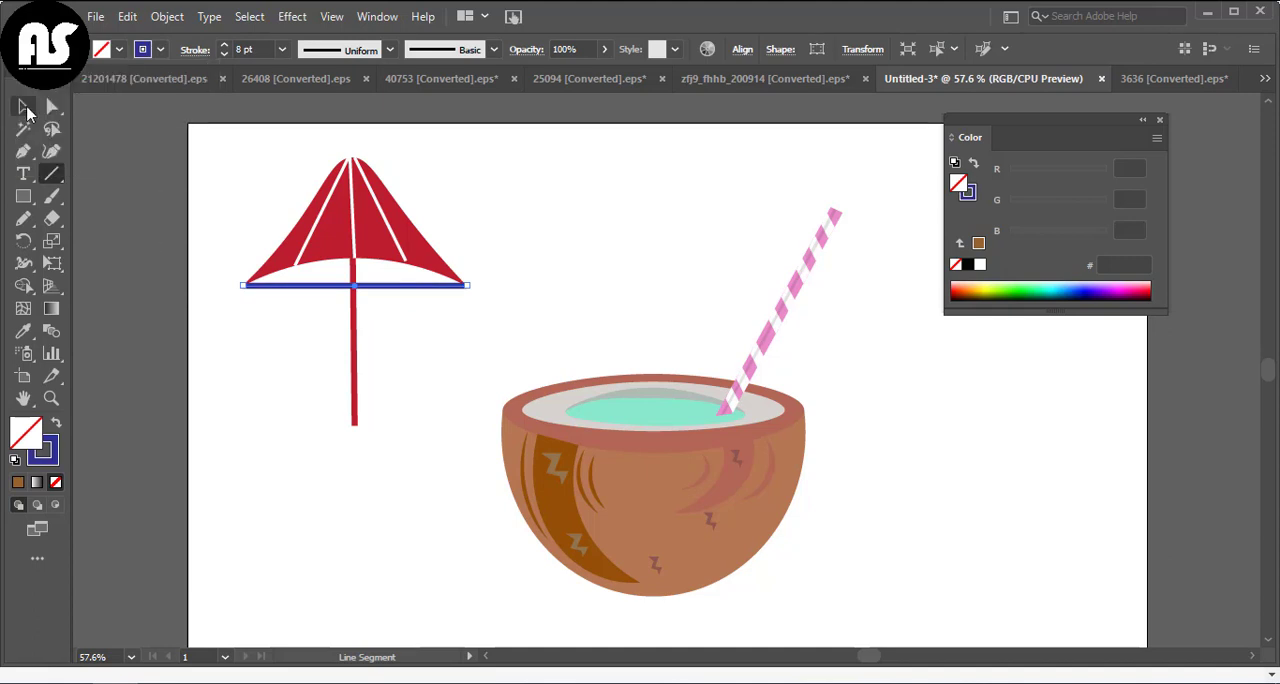
Bend the dark blue line upward so it follows the curve of the canopy's lower edge
left_click(51, 151)
left_click_drag(350, 258, 351, 257)
key("v")
left_click(170, 253)
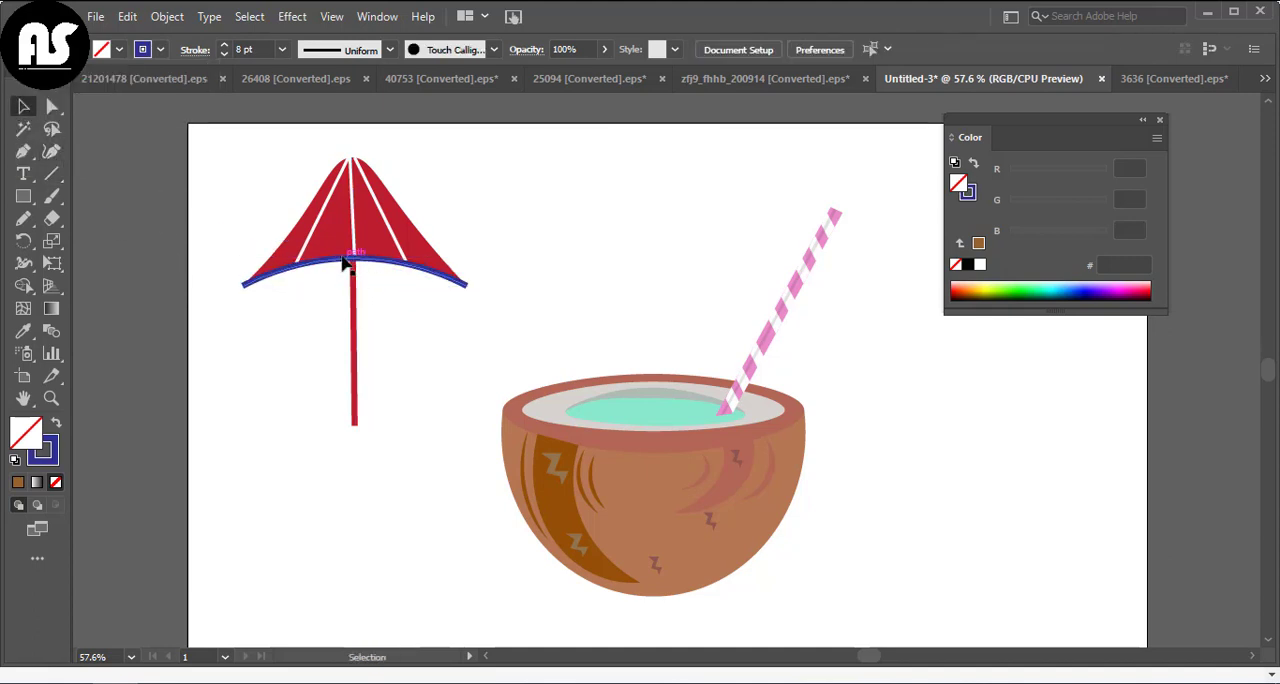
Delete the dark blue line along the canopy's lower edge
left_click(346, 259)
left_click(52, 106)
left_click_drag(243, 287, 249, 288)
key("ctrl+z")
left_click(25, 106)
left_click(188, 316)
left_click(341, 261)
key("Delete")
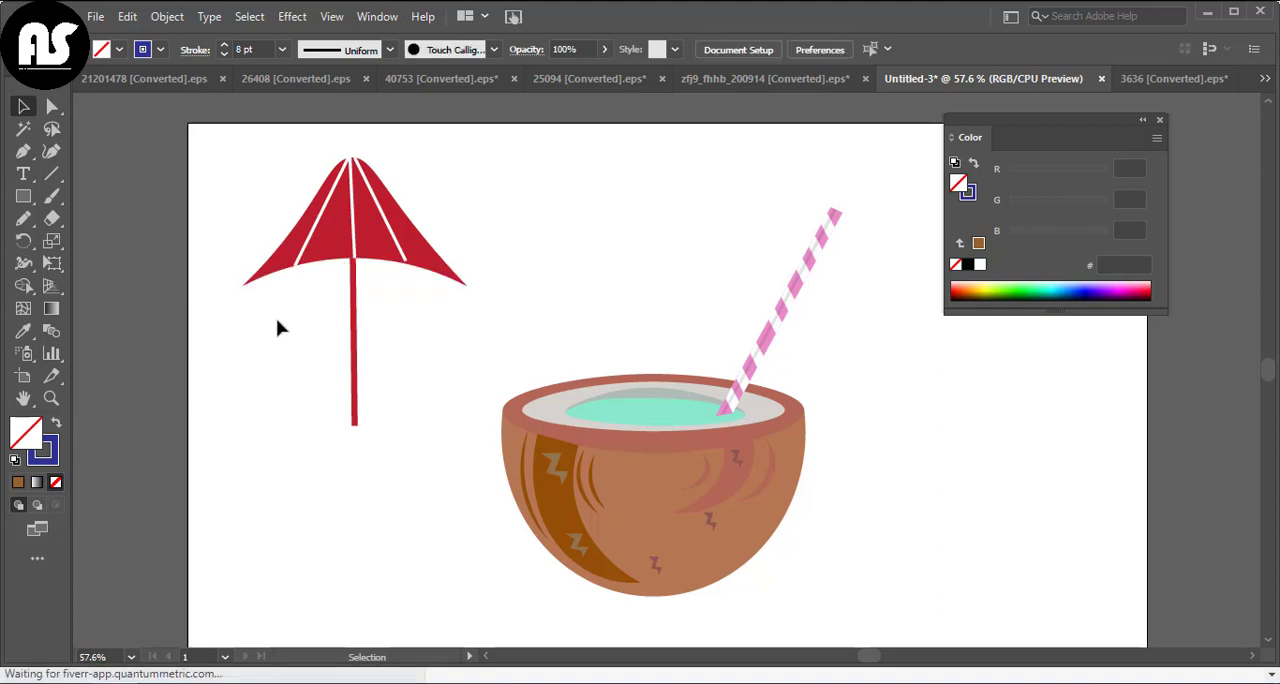
Draw a small flat ellipse over the canopy's peak, turn its dark blue stroke into a fill and centre it on the peak
left_click_drag(249, 176, 409, 463)
right_click(406, 465)
left_click(535, 188)
left_click(551, 214)
left_click_drag(24, 197, 110, 237)
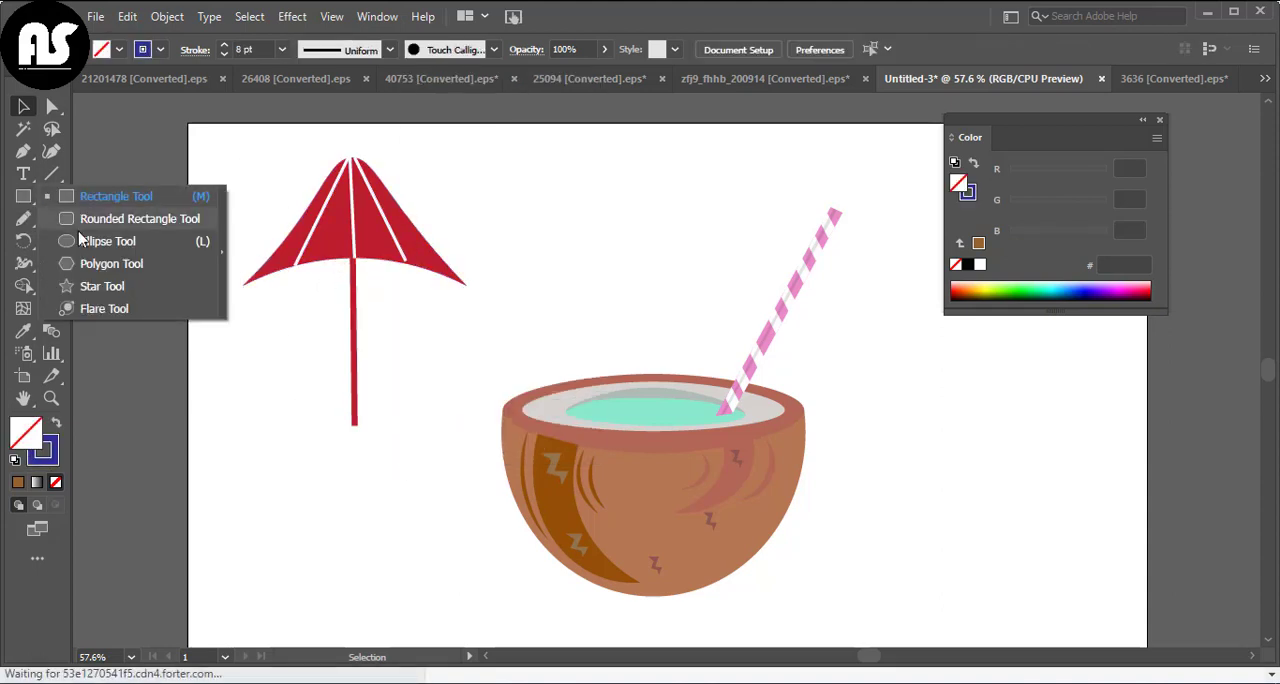
left_click_drag(323, 148, 375, 162)
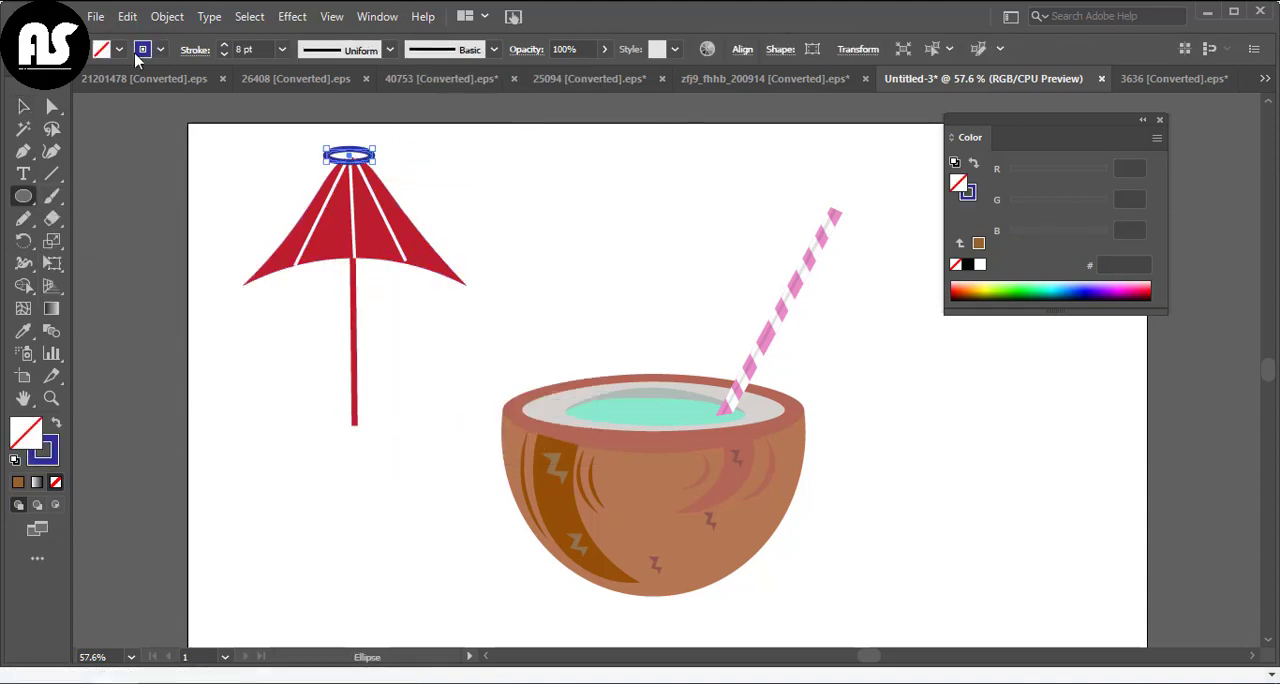
left_click(56, 423)
left_click(23, 106)
left_click(335, 170)
left_click(346, 158)
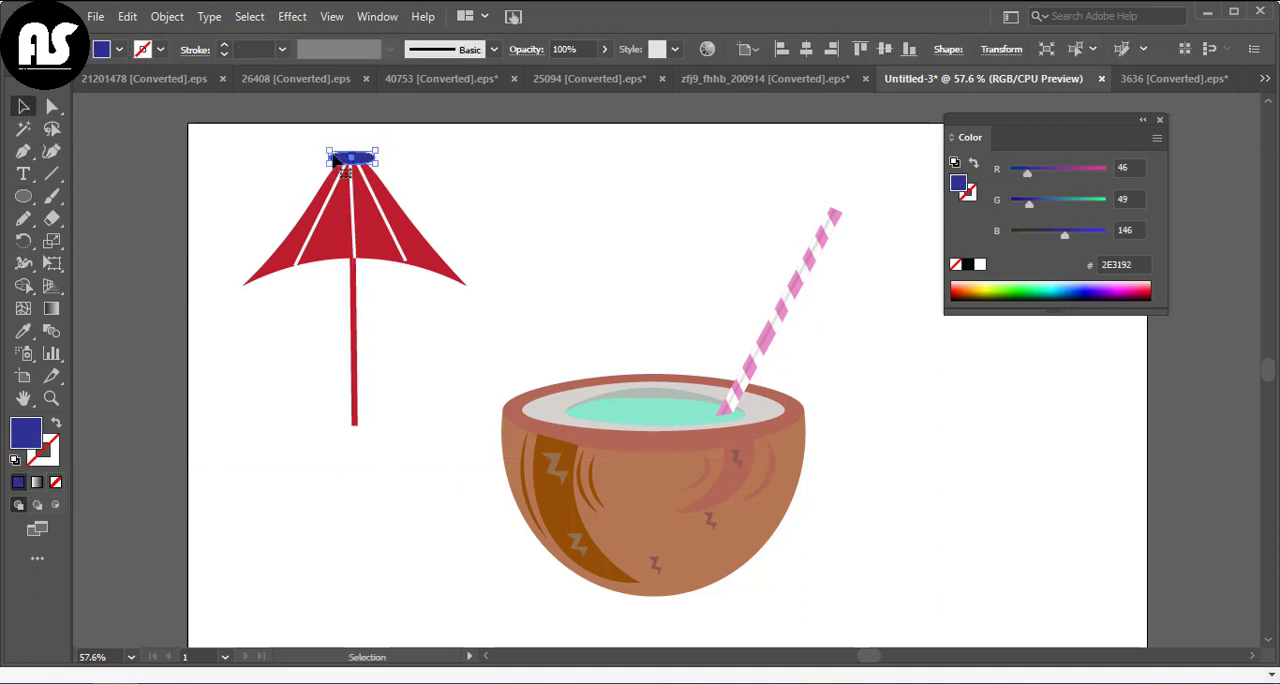
Narrow the blue cap ellipse slightly and group it with the rest of the umbrella
left_click_drag(372, 149, 318, 478)
left_click(378, 161)
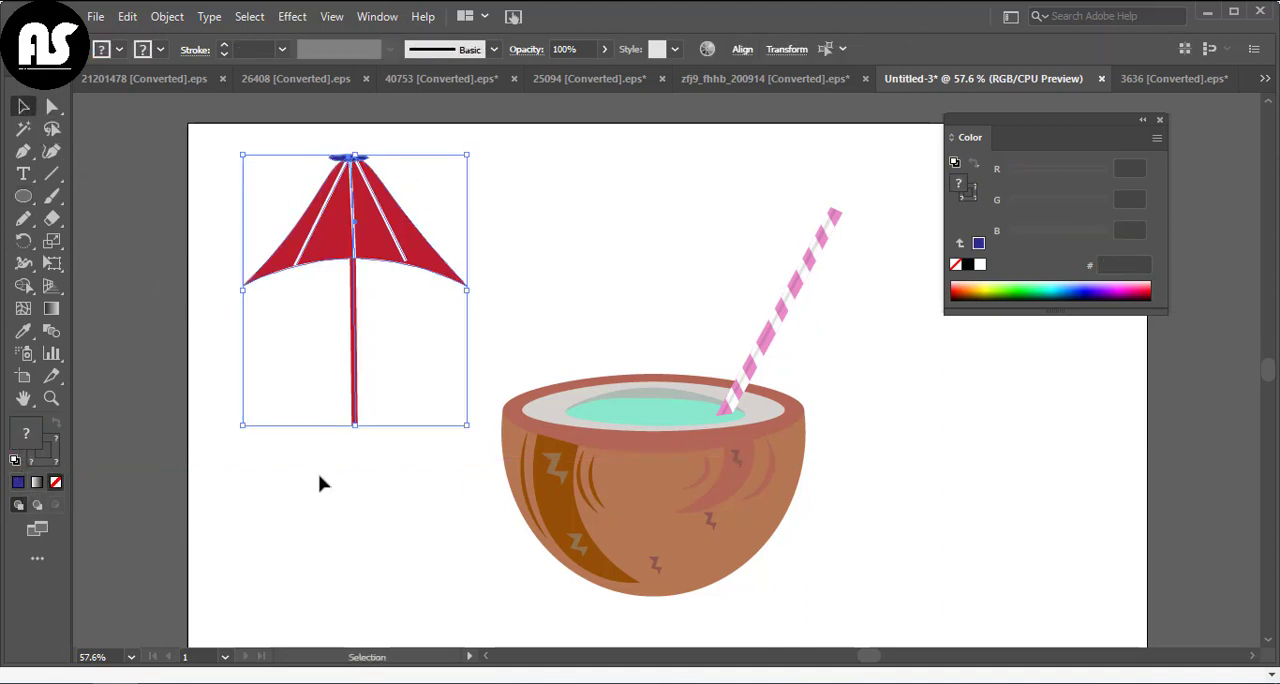
right_click(318, 479)
left_click(375, 269)
Move the umbrella over the coconut, tilt it to the left and shrink it so the handle dips into the drink
left_click(604, 252)
left_click_drag(364, 243, 588, 255)
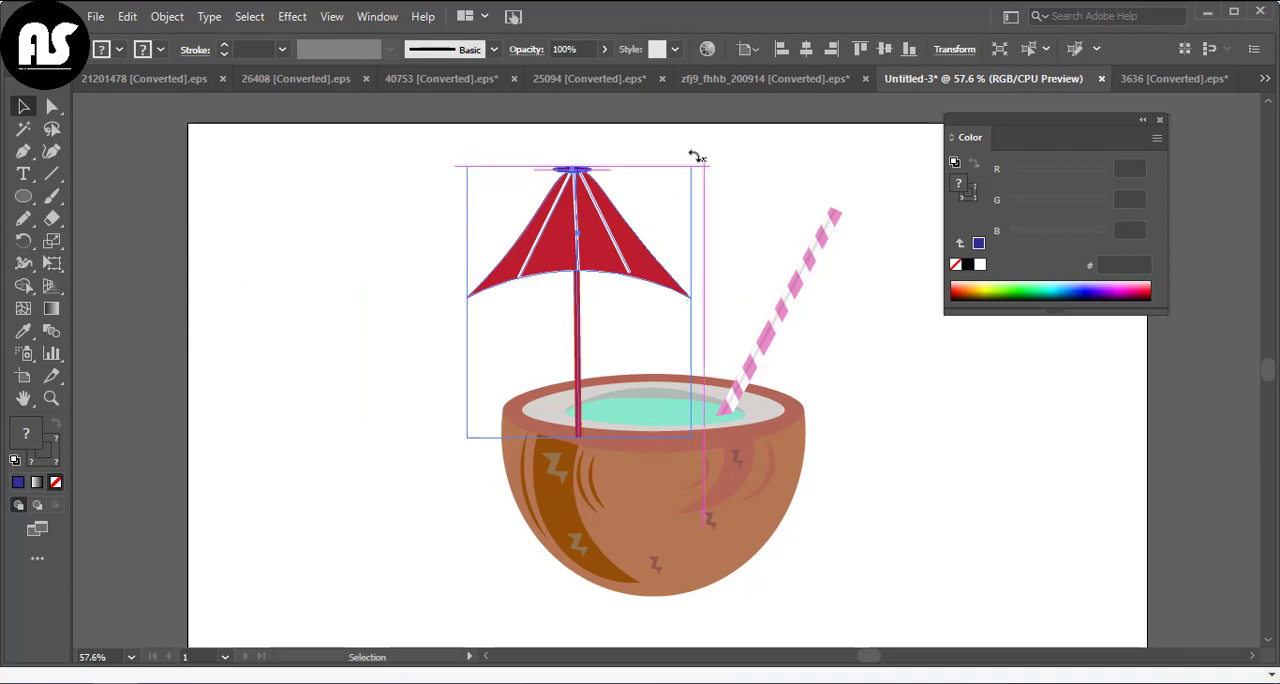
left_click_drag(697, 157, 634, 207)
left_click(1160, 120)
left_click_drag(477, 205, 487, 238)
left_click(617, 200)
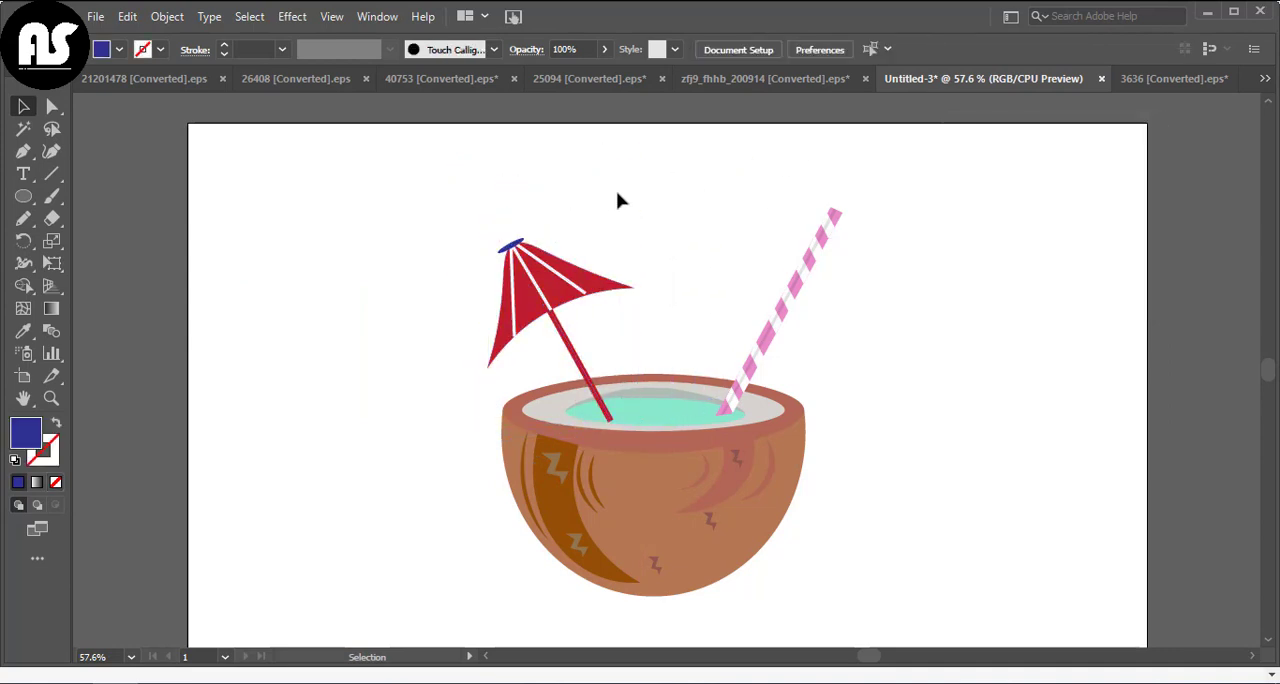
Nudge the umbrella slightly to the right to fine-tune where its handle enters the drink
left_click(603, 403)
left_click(470, 443)
left_click(607, 418)
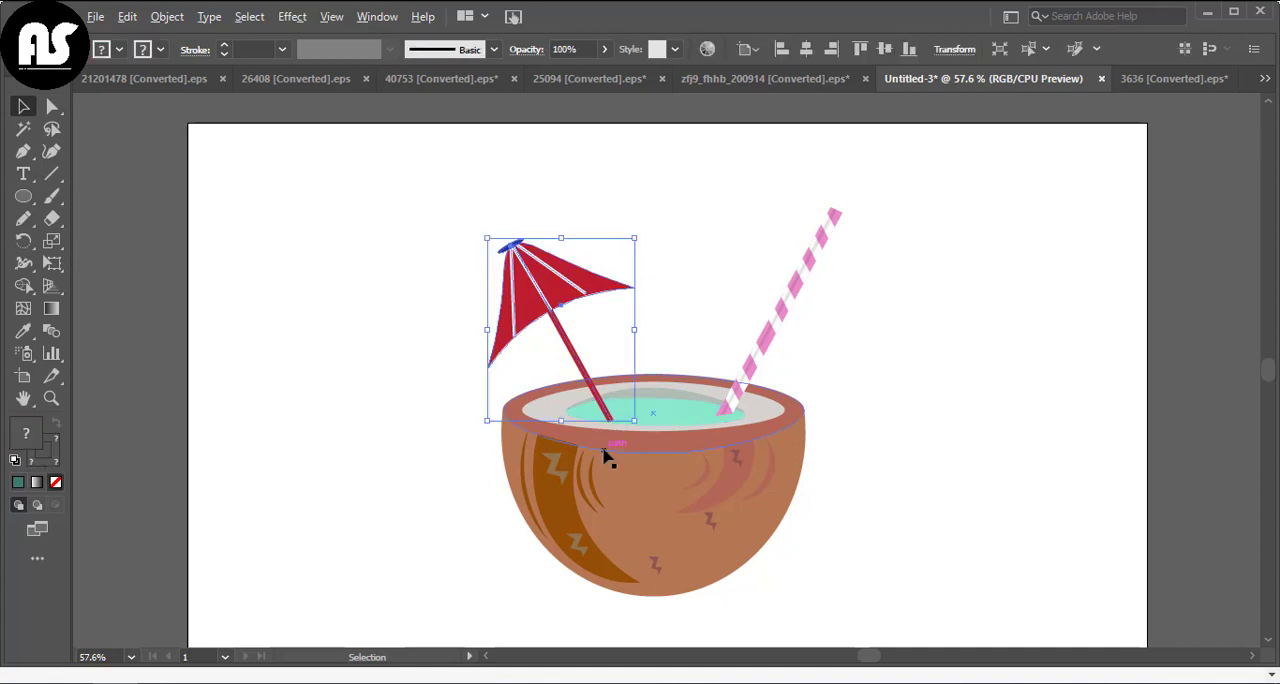
scroll(604, 449, "up", 3)
left_click(826, 192)
left_click_drag(616, 369, 620, 367)
left_click(806, 168)
key("ctrl+0")
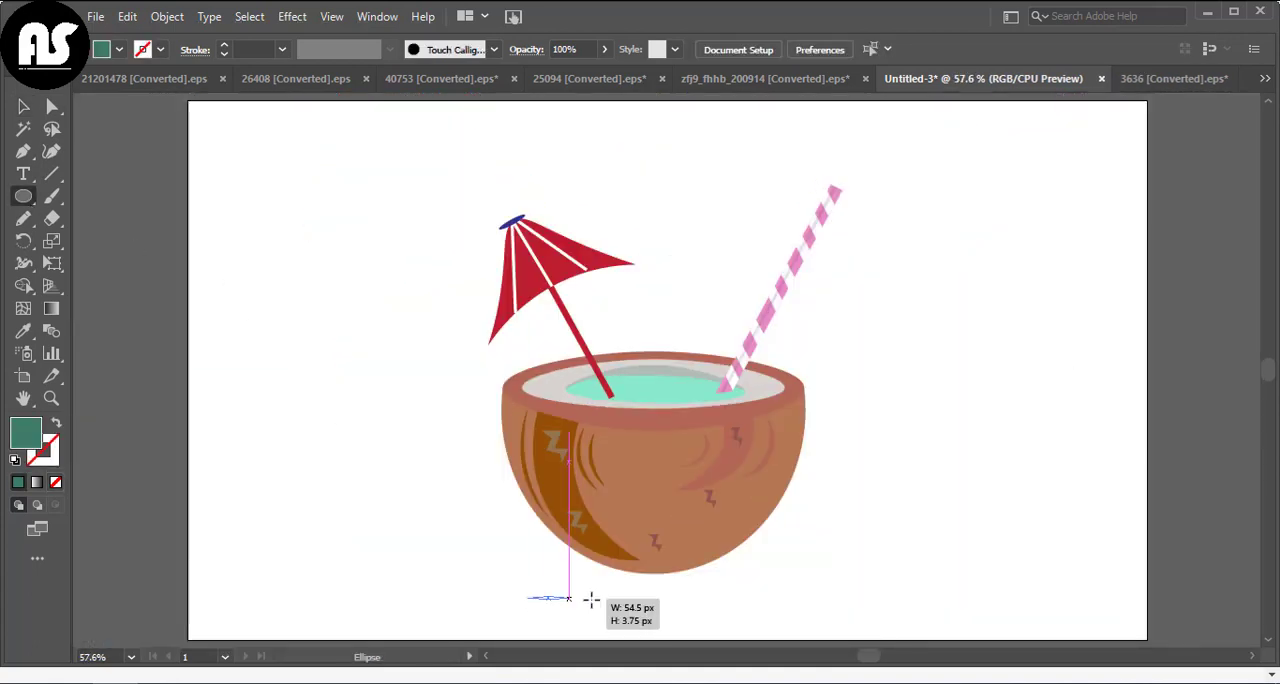
Draw a wide flat black ellipse beneath the coconut as a shadow and set its opacity to 15%
left_click_drag(591, 600, 817, 627)
left_click(26, 107)
left_click(120, 50)
left_click(51, 77)
left_click(489, 58)
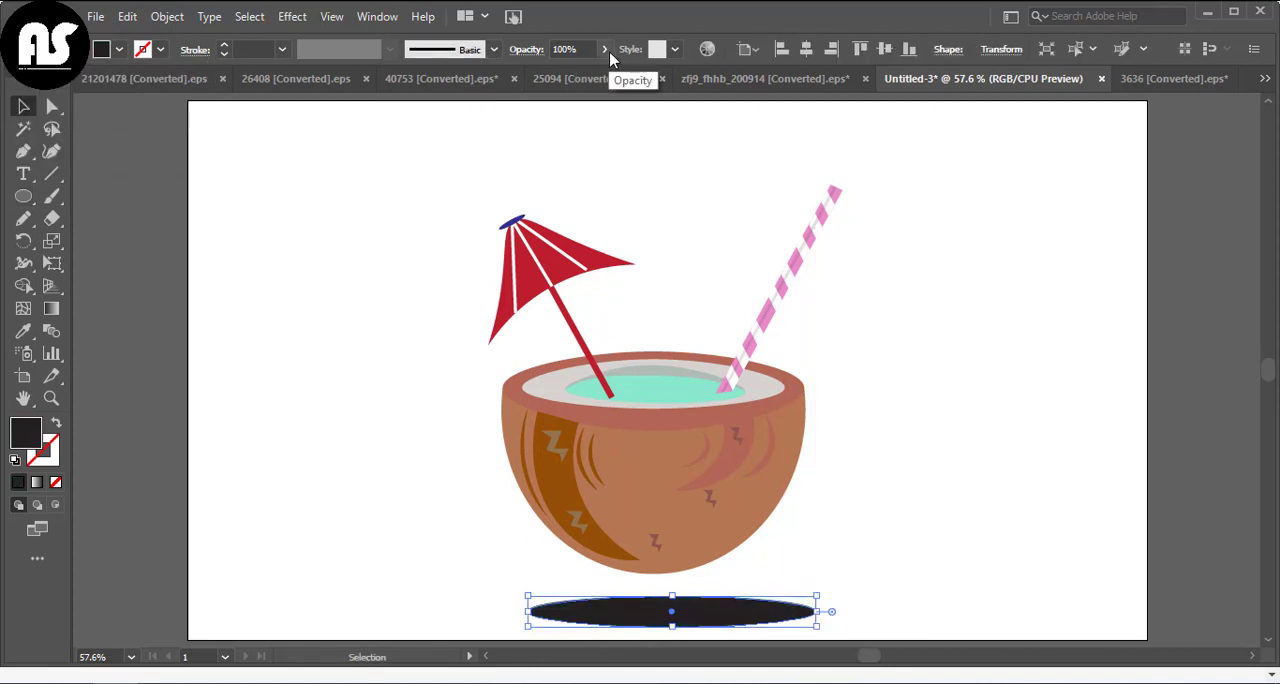
left_click(607, 51)
left_click_drag(604, 73, 544, 75)
left_click(320, 252)
Centre the shadow ellipse under the coconut and make it slightly smaller
left_click_drag(703, 613, 686, 612)
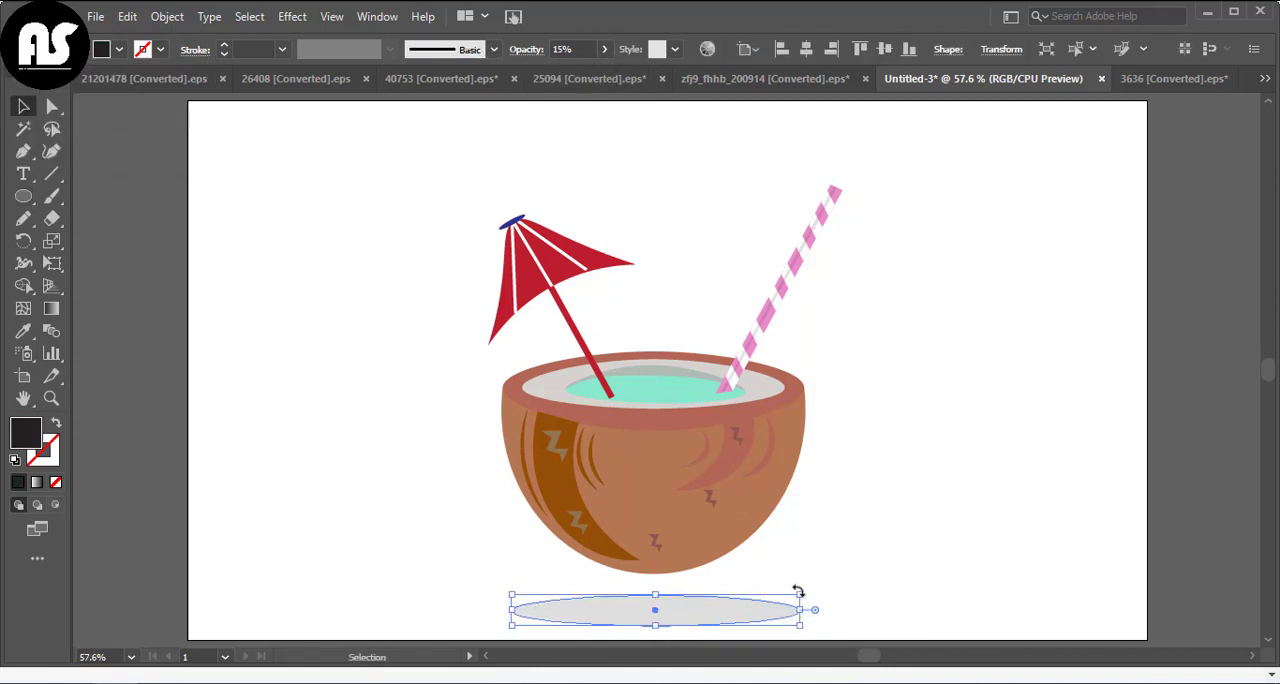
mouse_move(799, 595)
left_mouse_down()
mouse_move(772, 582)
mouse_move(777, 603)
left_mouse_up()
left_click_drag(705, 616, 714, 608)
left_click(924, 567)
scroll(926, 568, "down", 1)
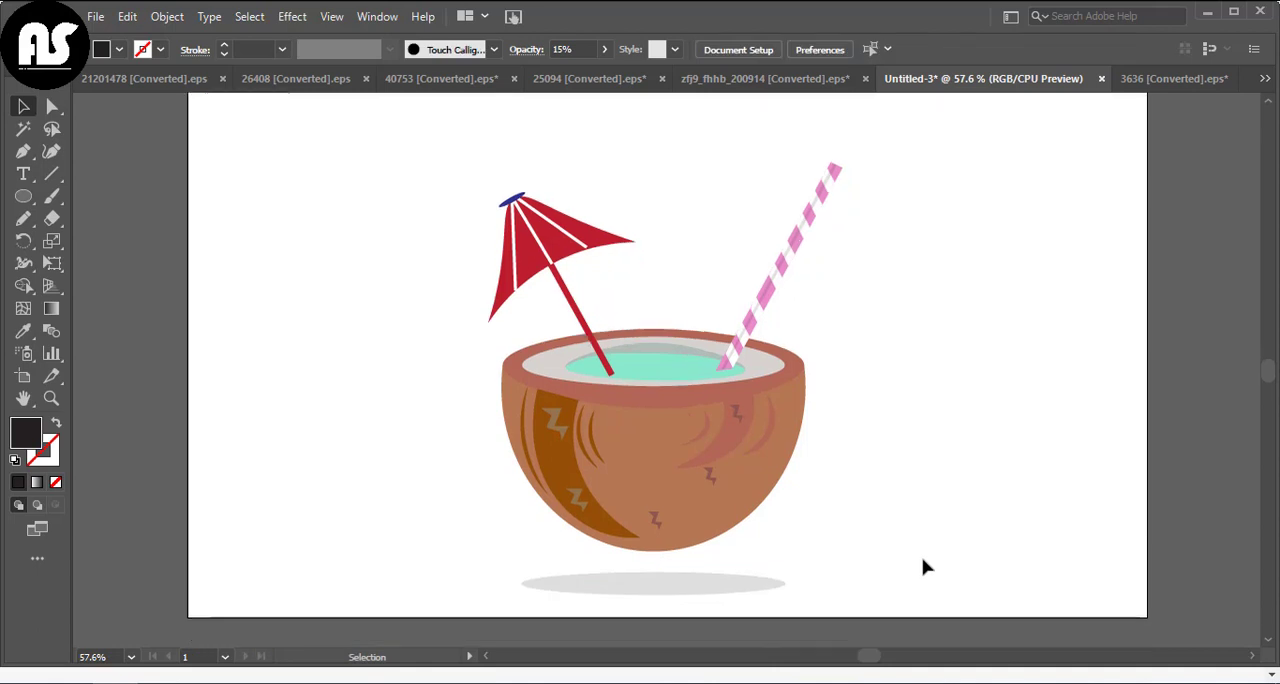
Group the coconut, straw, umbrella and shadow into one object
scroll(924, 567, "up", 1)
left_click_drag(391, 200, 909, 580)
right_click(909, 580)
left_click(966, 469)
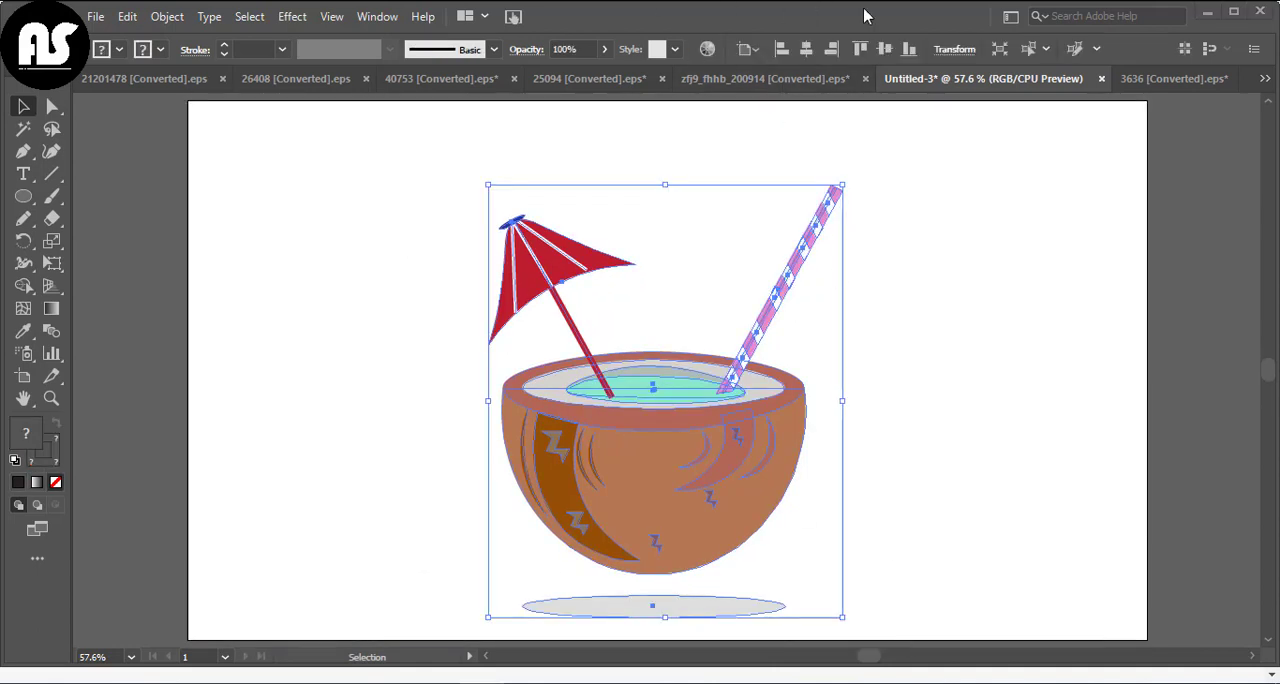
left_click(82, 145)
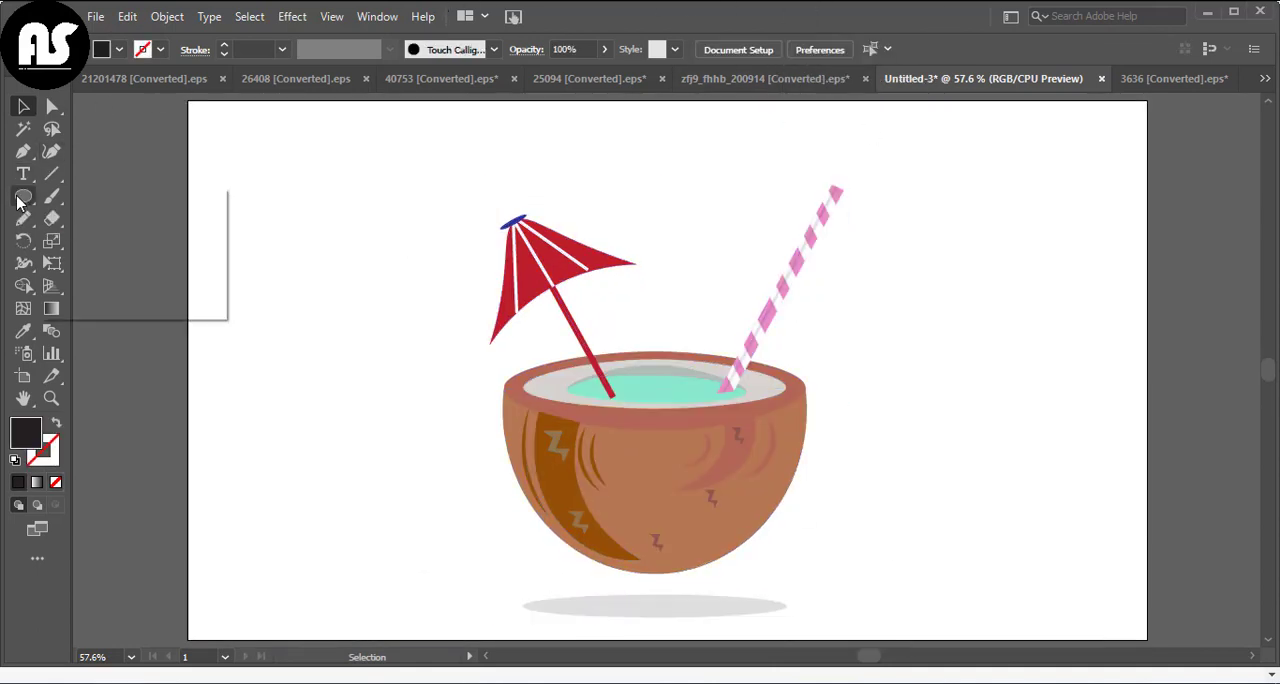
Draw a rectangle covering the whole artboard and send it behind the illustration
key("m")
left_click_drag(188, 101, 1147, 639)
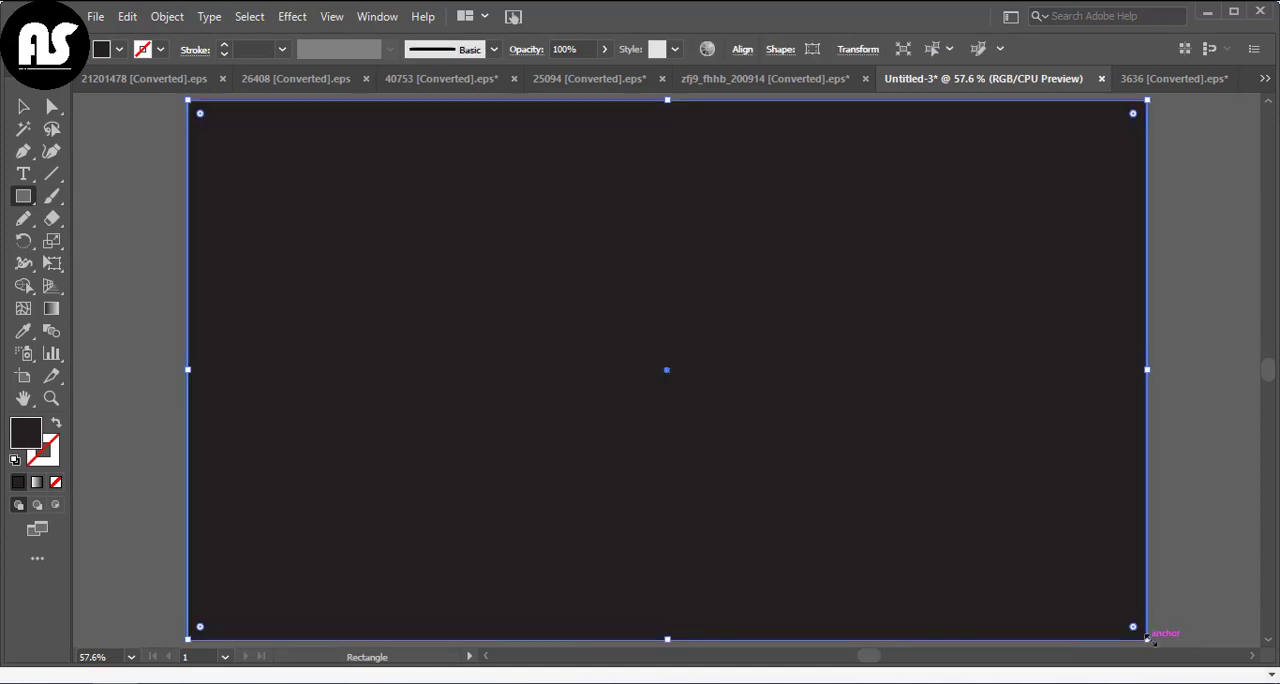
right_click(1148, 642)
mouse_move(1140, 541)
left_click(968, 603)
Fill the background rectangle with green and lower its opacity to a pale mint tone
left_click(118, 50)
left_click(104, 82)
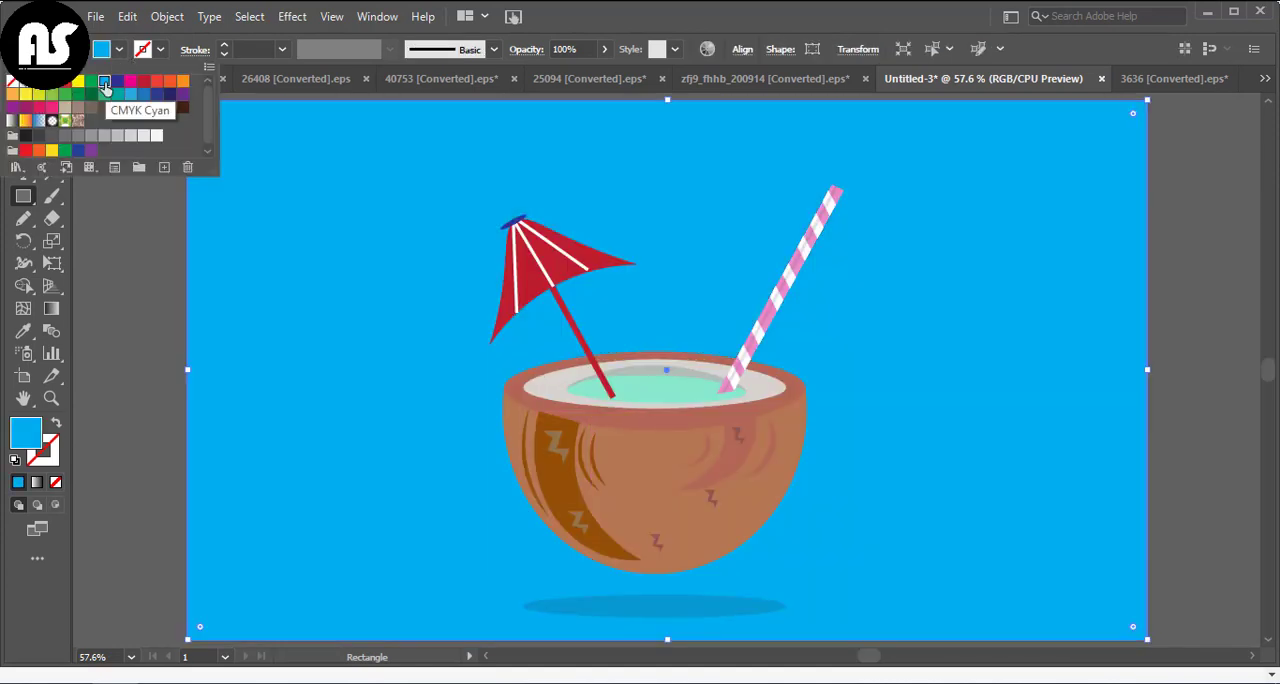
left_click(92, 82)
left_click(75, 83)
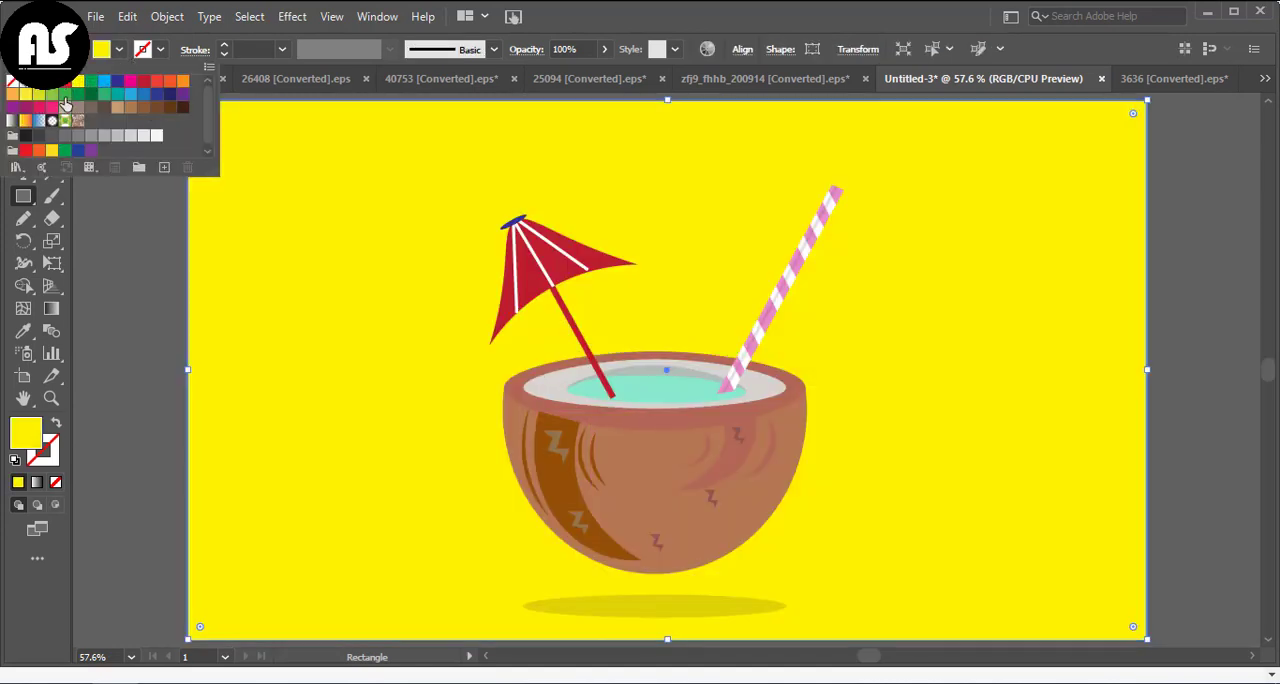
left_click(91, 81)
left_click(91, 94)
key("v")
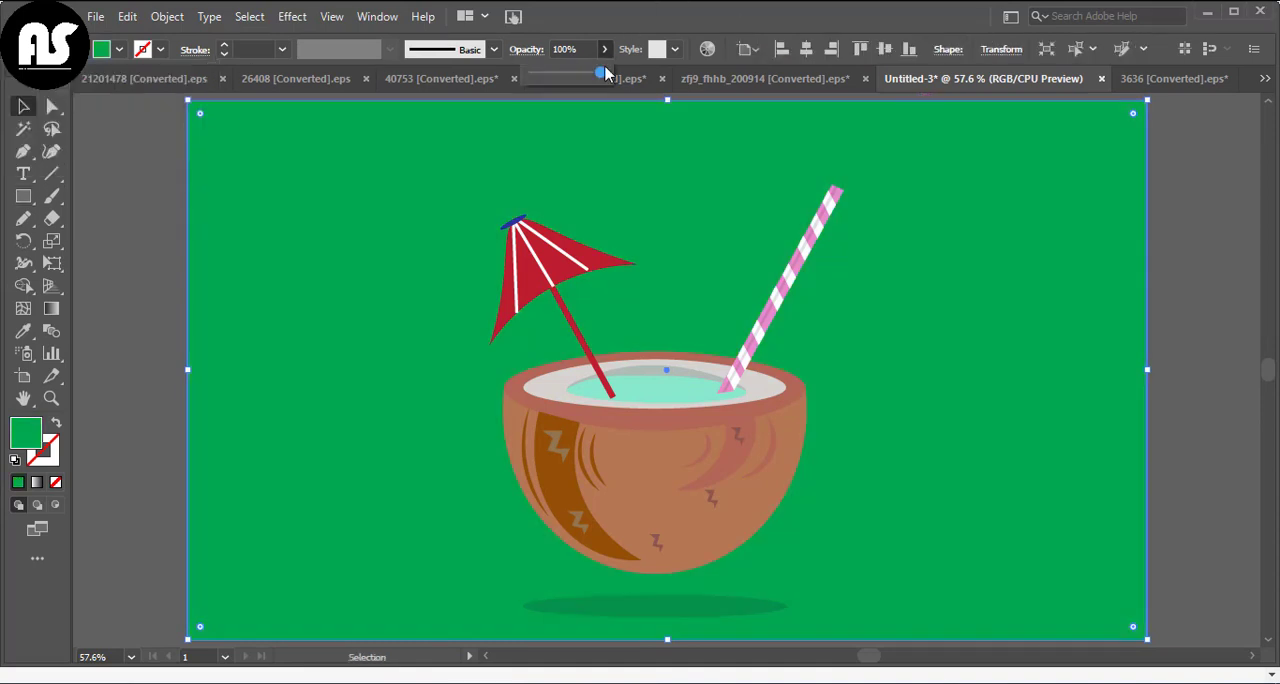
left_click_drag(603, 73, 556, 74)
key("ctrl+shift+a")
Isolate the shadow ellipse inside the group and flatten it slightly from its upper edge
left_click(677, 609)
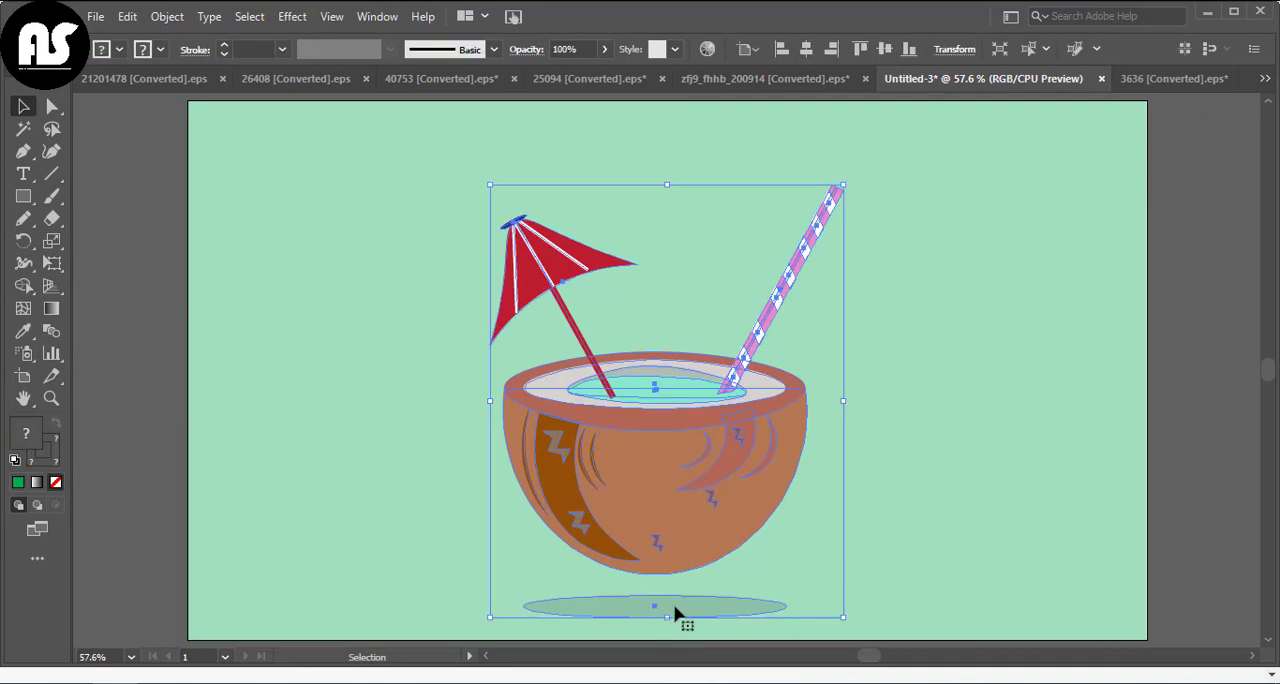
double_click(657, 606)
left_click_drag(657, 594, 657, 600)
double_click(920, 563)
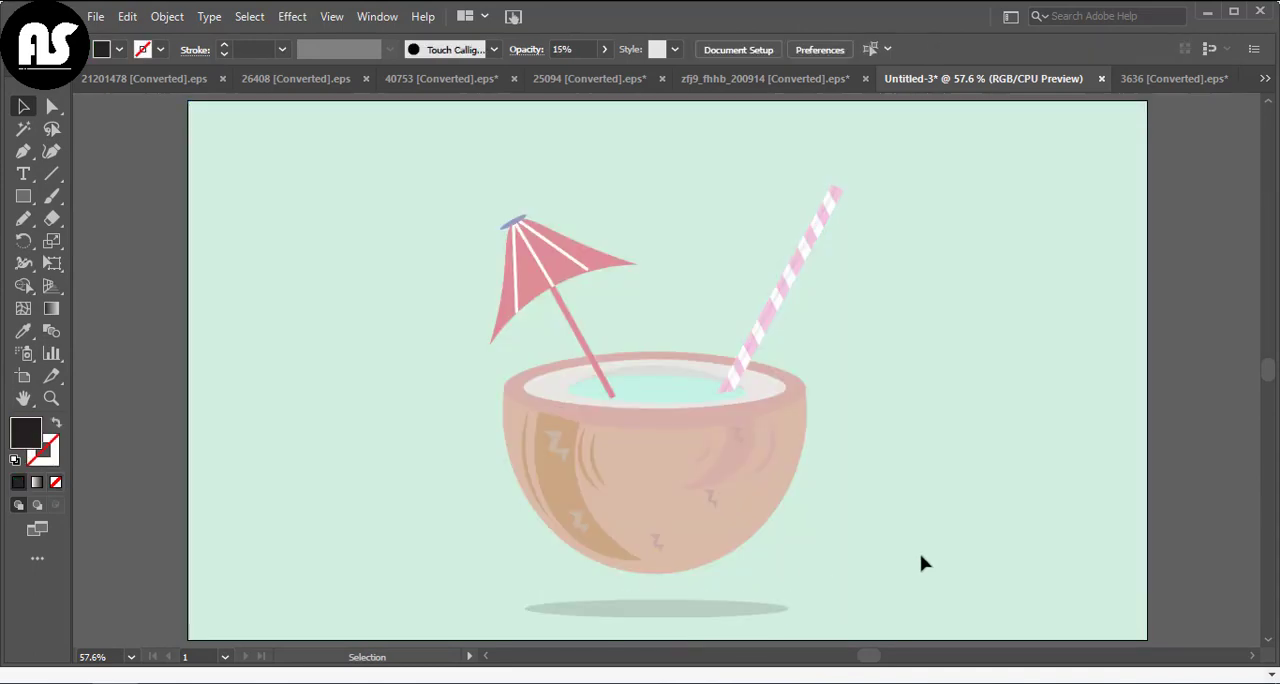